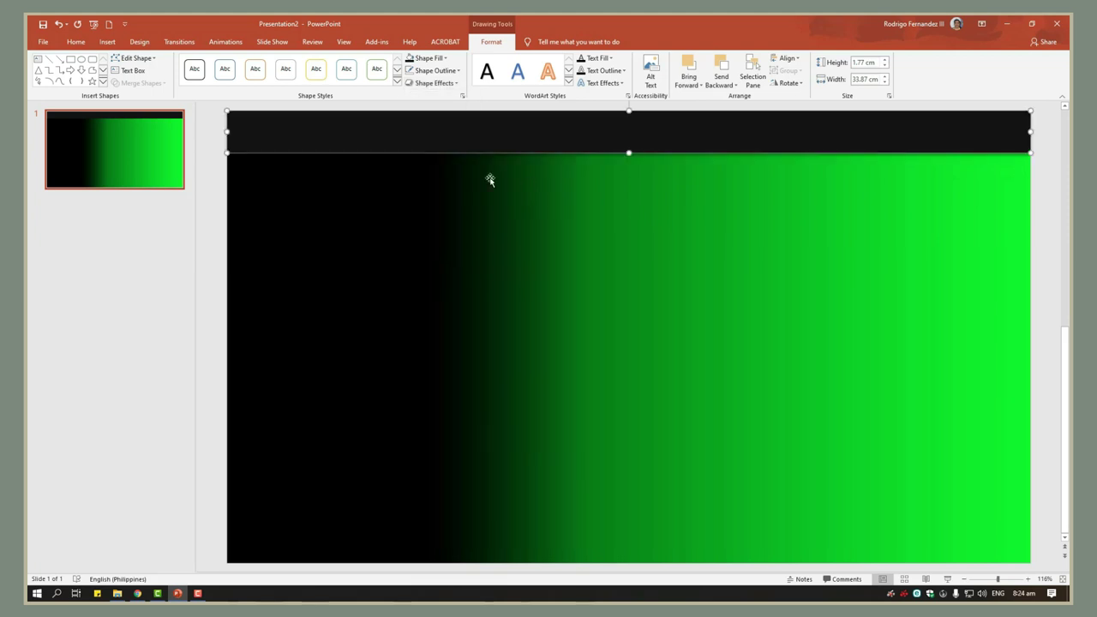
Step: Insert the red logo picture LOGO.png onto the slide
click(107, 41)
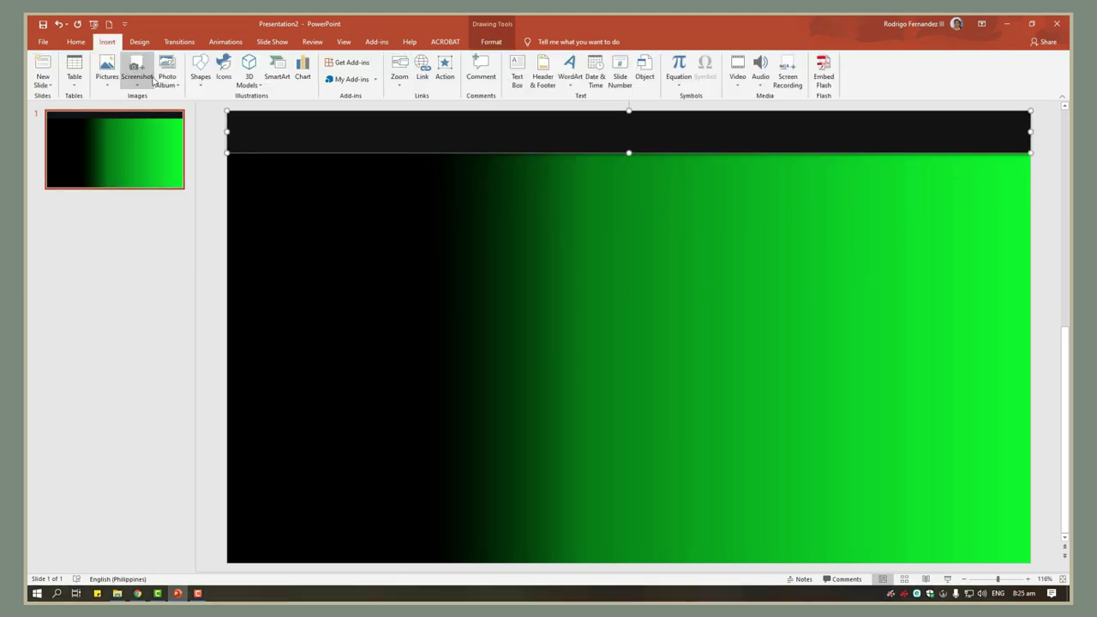
click(106, 73)
click(129, 110)
double_click(513, 336)
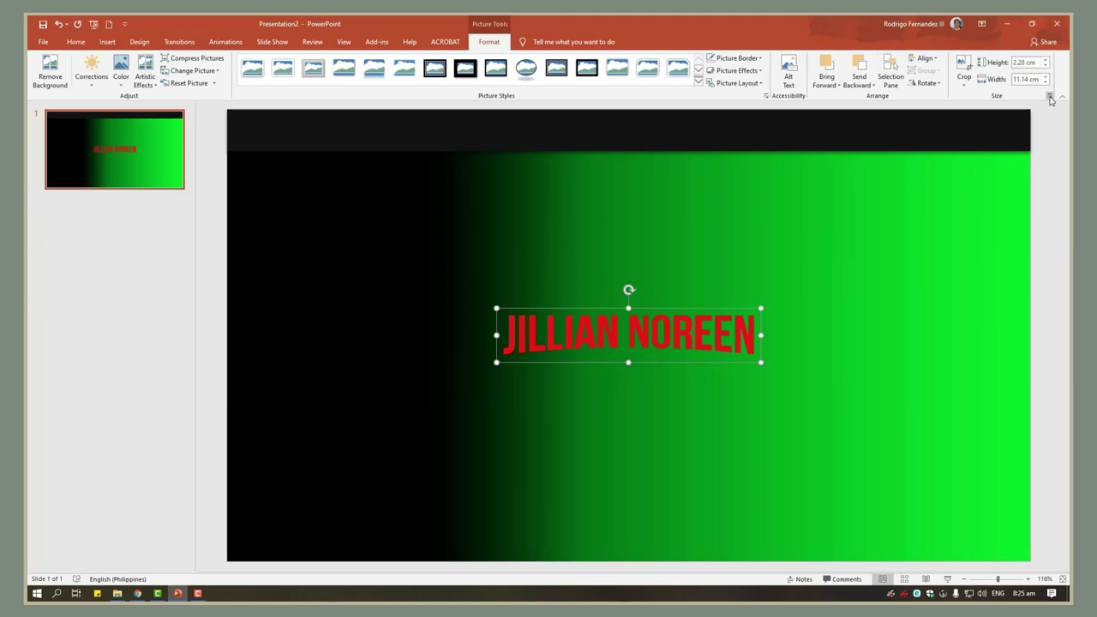
Step: Set the logo picture's height to 1.23 cm and its width to 6.04 cm
click(1050, 97)
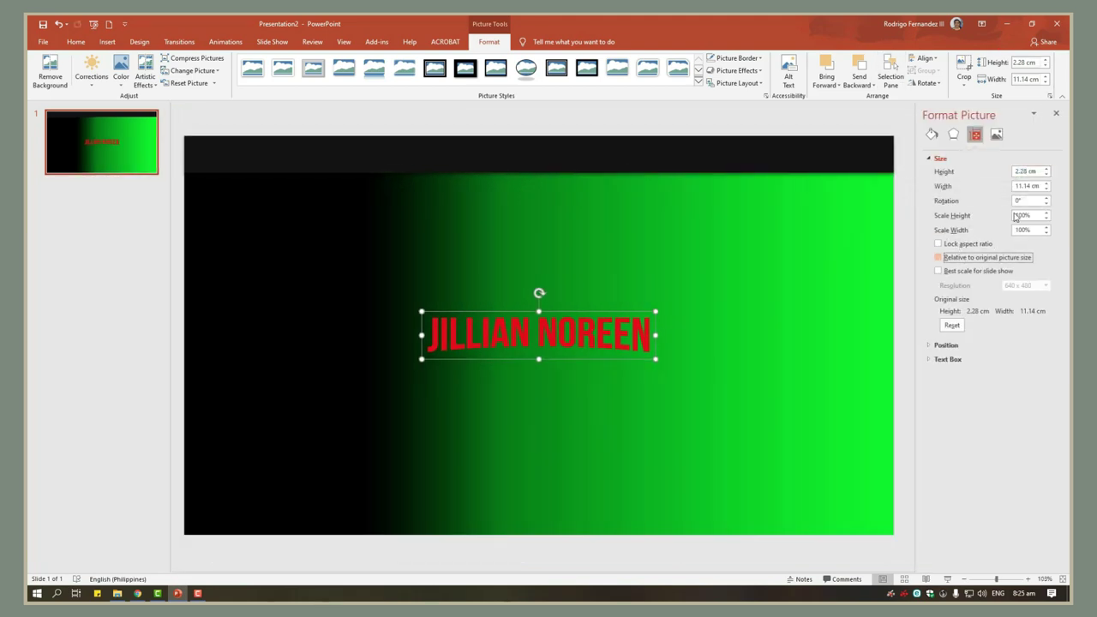
double_click(1023, 171)
text(1.23)
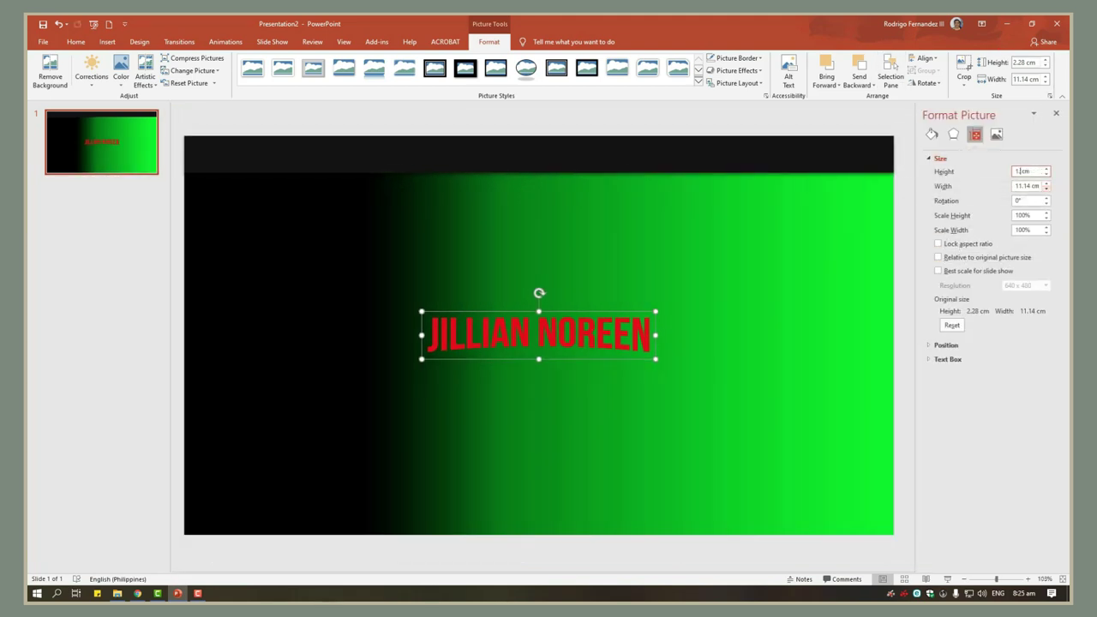
click(1032, 186)
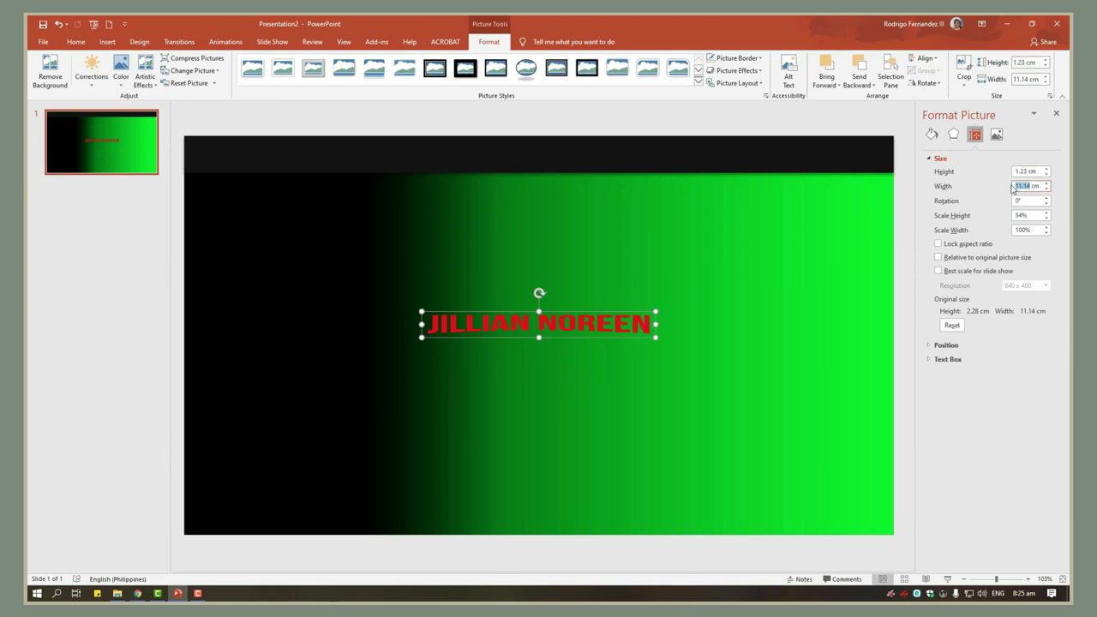
click(902, 197)
Step: Place the logo at the start of the dark top bar, at horizontal position 0.98 cm and vertical position 0.32 cm
click(484, 324)
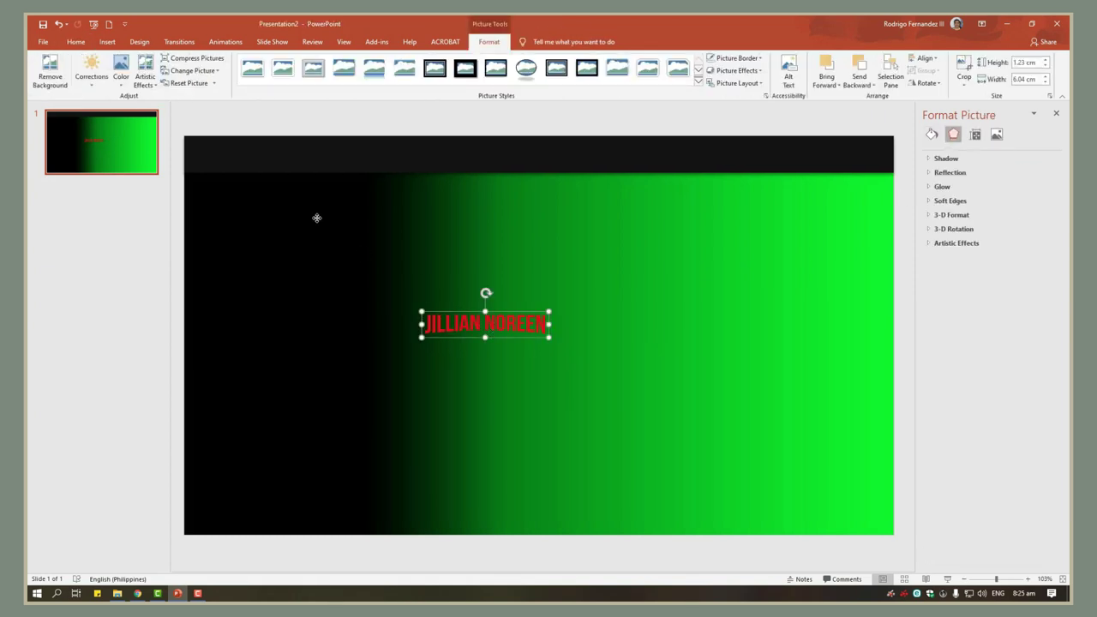
drag(484, 324, 277, 159)
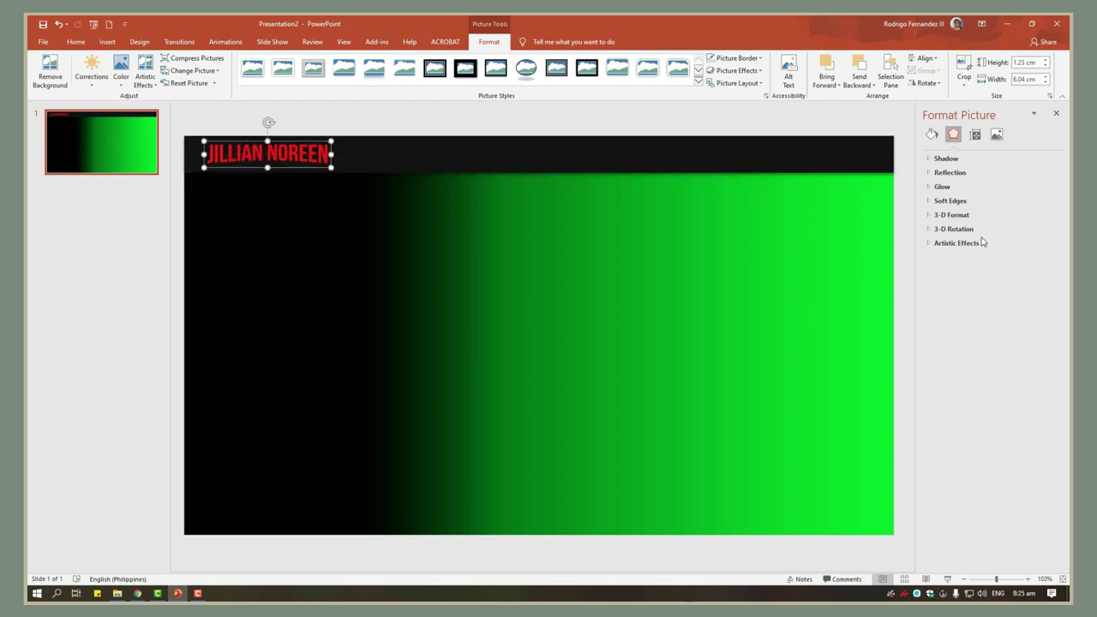
click(976, 134)
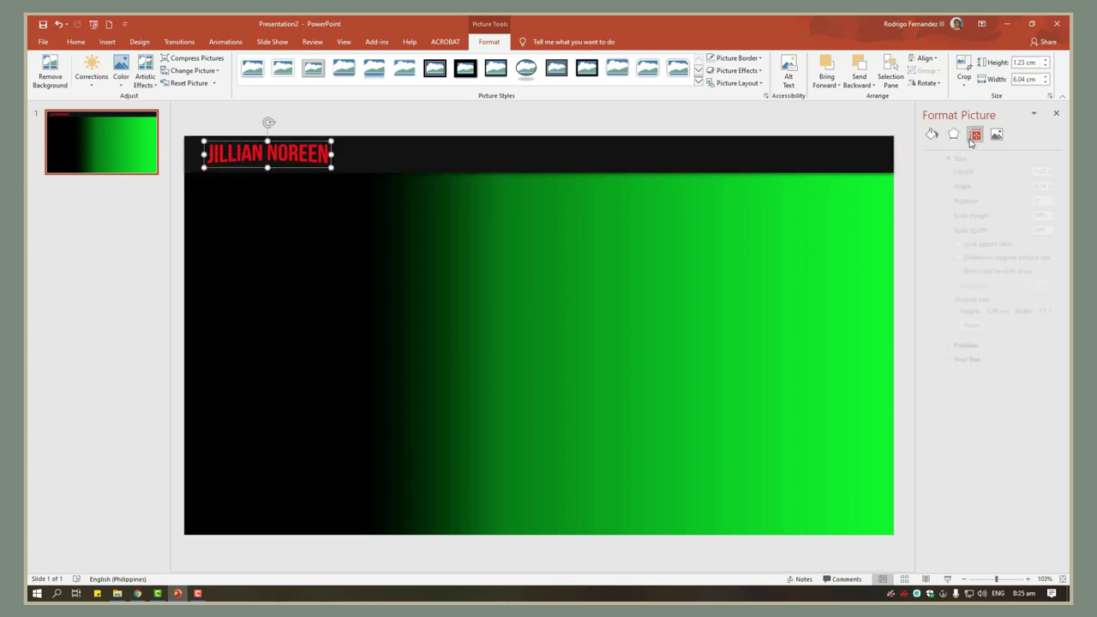
click(946, 345)
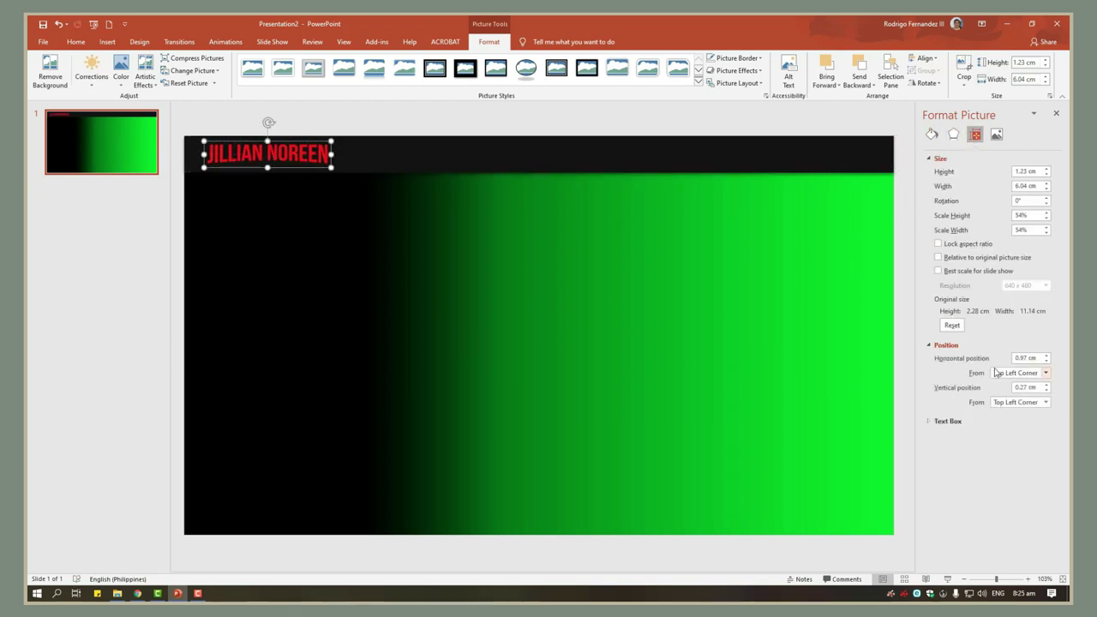
click(1047, 356)
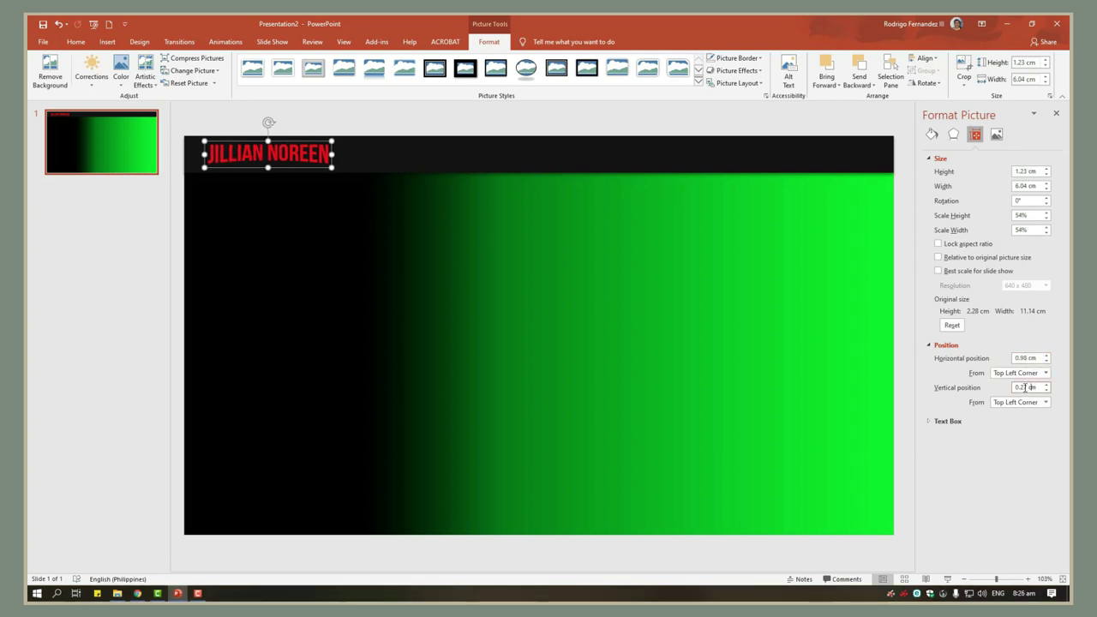
double_click(1027, 387)
text(0.32)
key(Return)
click(238, 125)
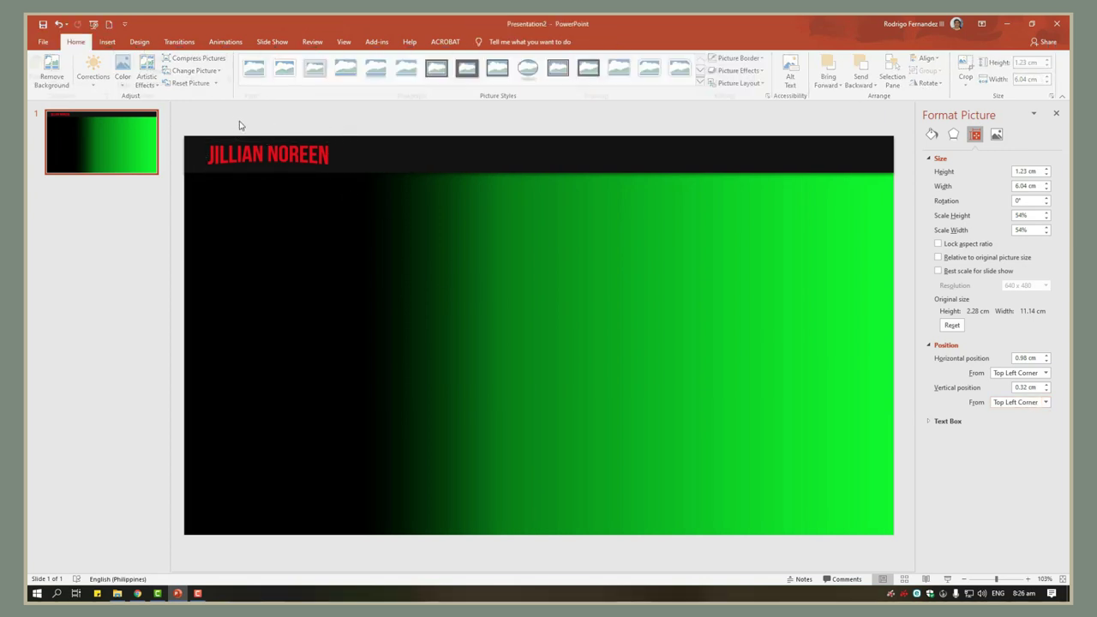
Step: Add an empty text box in the dark bar beside the logo, with the font set to Arial, size 11
click(107, 41)
click(516, 78)
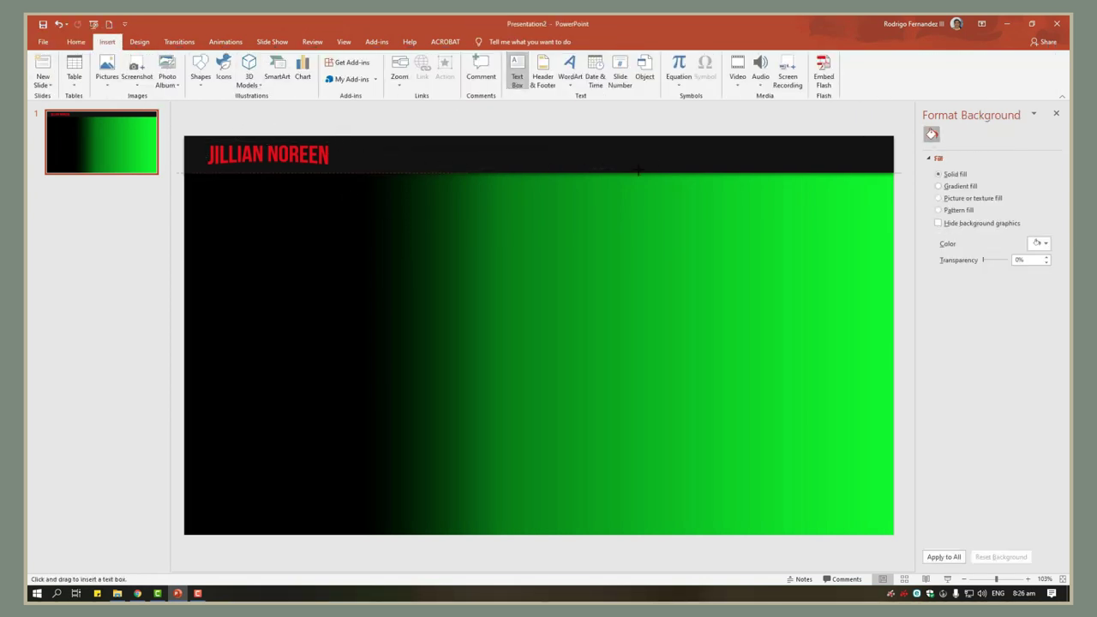
drag(637, 172, 657, 172)
click(255, 62)
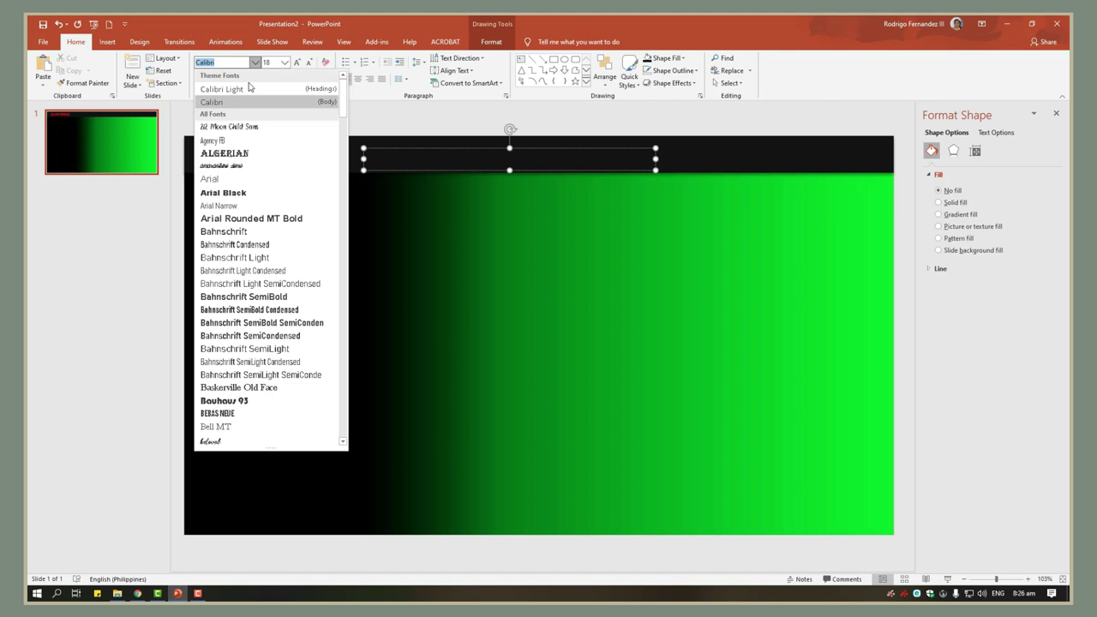
click(219, 179)
click(284, 62)
click(271, 119)
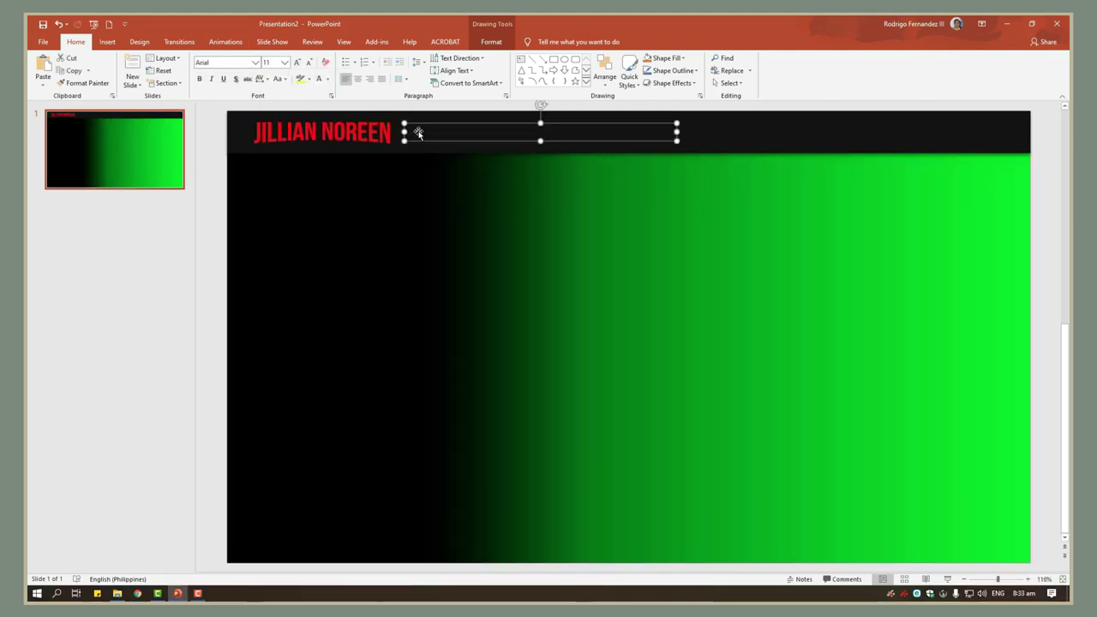
Step: Enter the widely spaced menu entries Channel, Vlogs, Tutorial, Recent Uploads and My Playlist on one line in the text box
text(Channel)
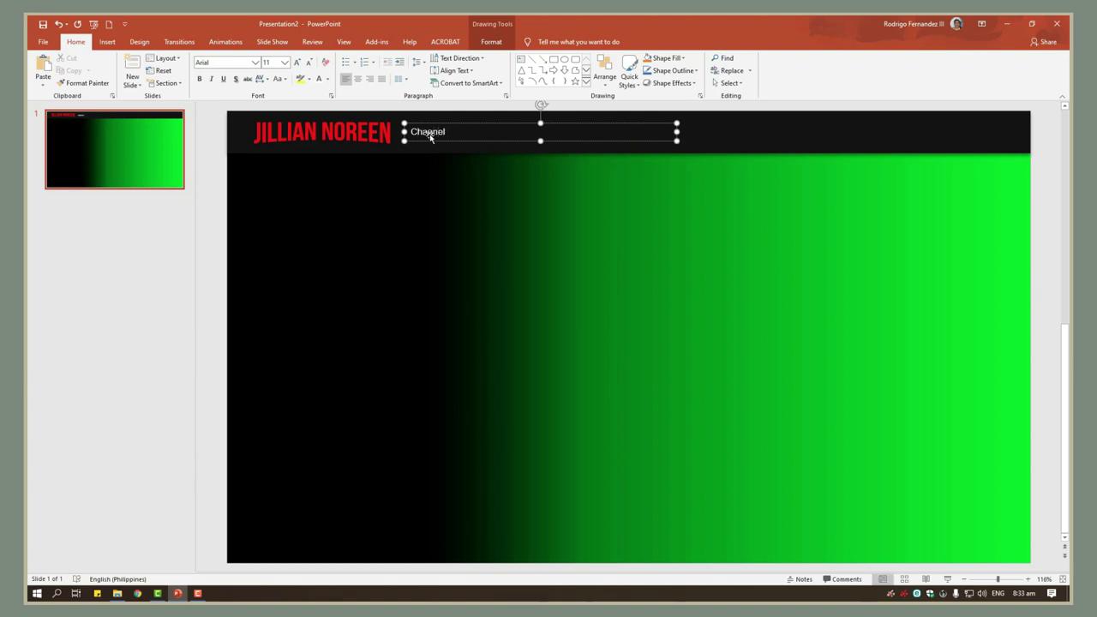
text(;    Vlogs    Tutorial)
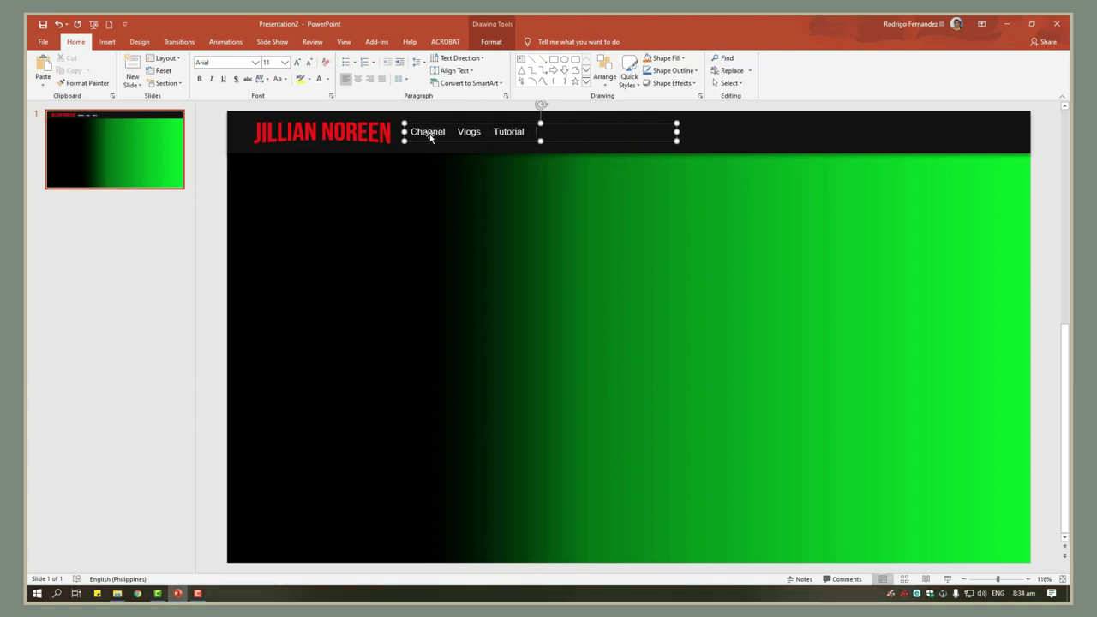
text(    Recent Uploads    My Playlist)
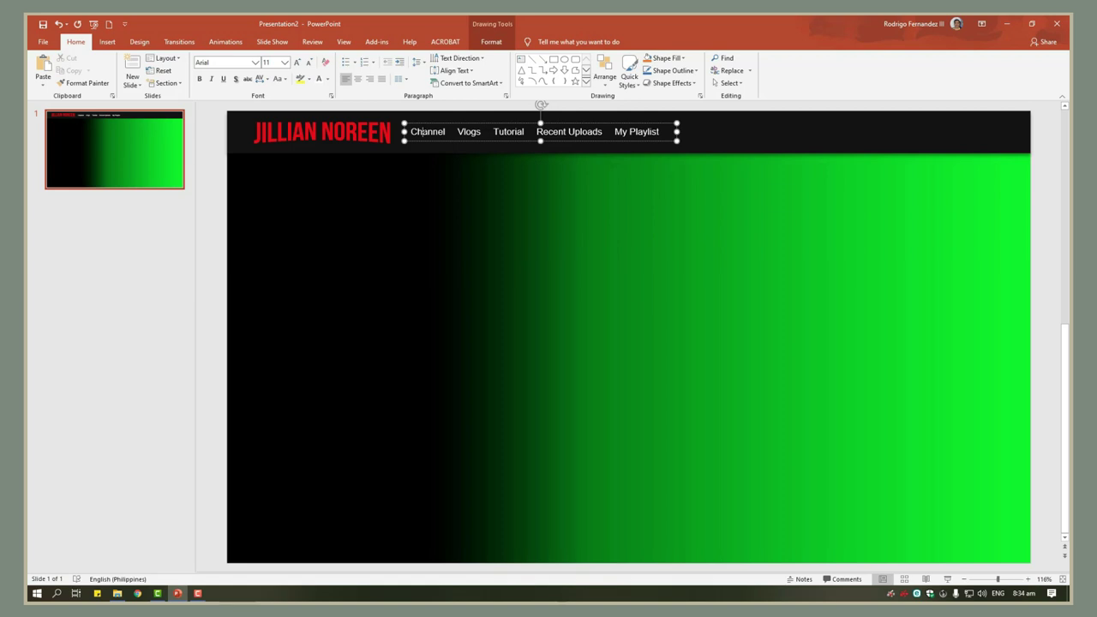
Step: Make the word Channel bold in the menu text box
double_click(426, 131)
key(ctrl+b)
key(Escape)
key(Escape)
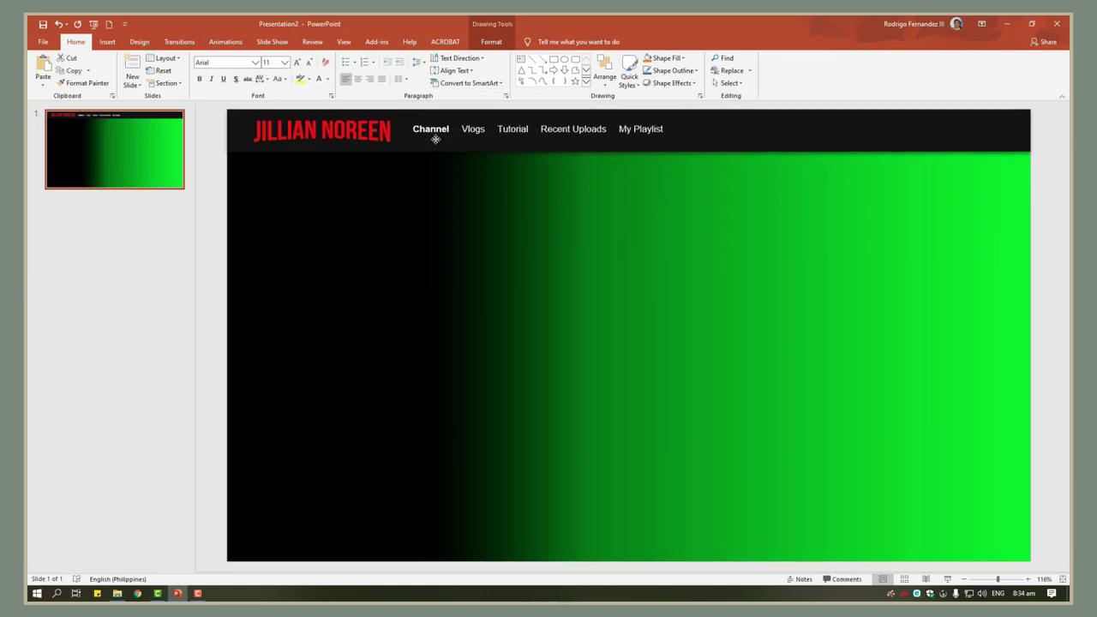
click(436, 139)
drag(998, 579, 996, 580)
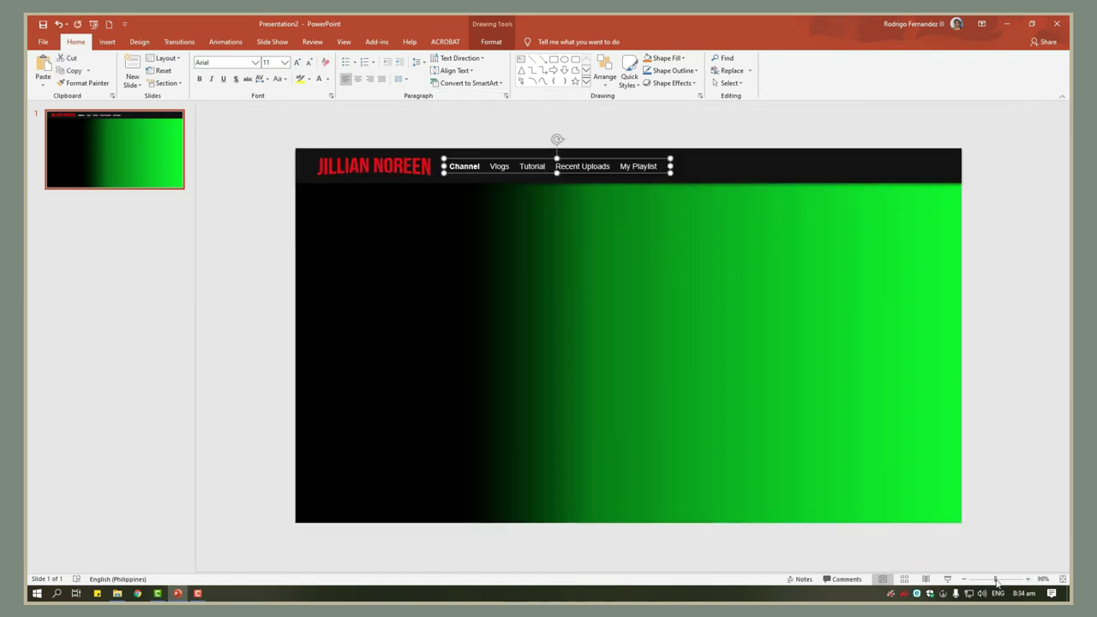
click(605, 143)
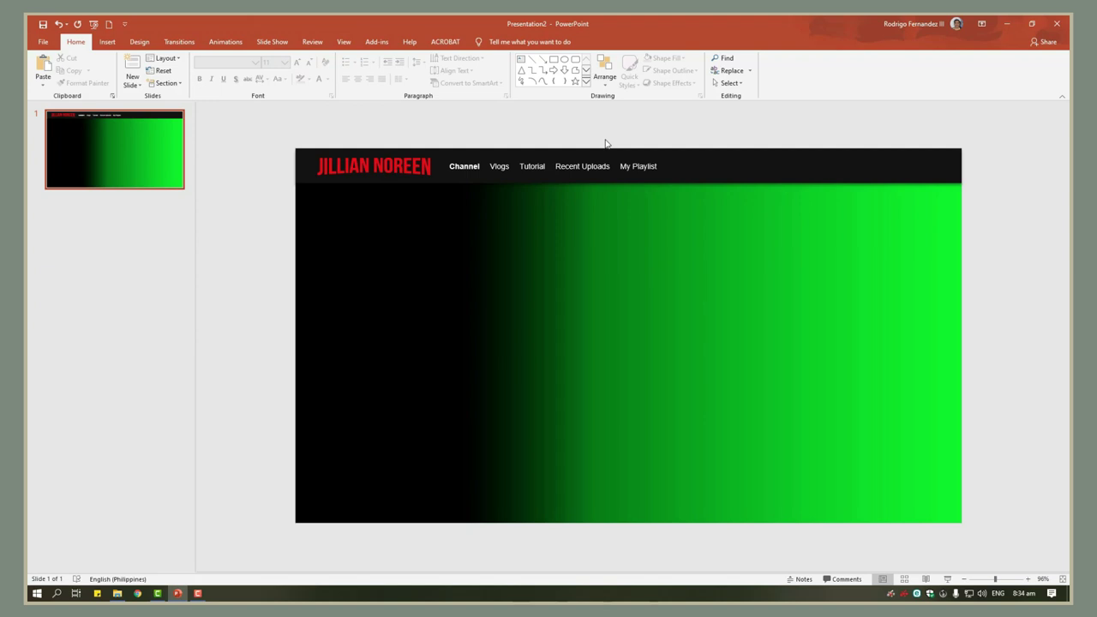
Step: Insert search.png, down.png, user.png and bell.png together from the "netflix inspired intro - resources" pictures folder
click(106, 42)
click(106, 73)
click(124, 111)
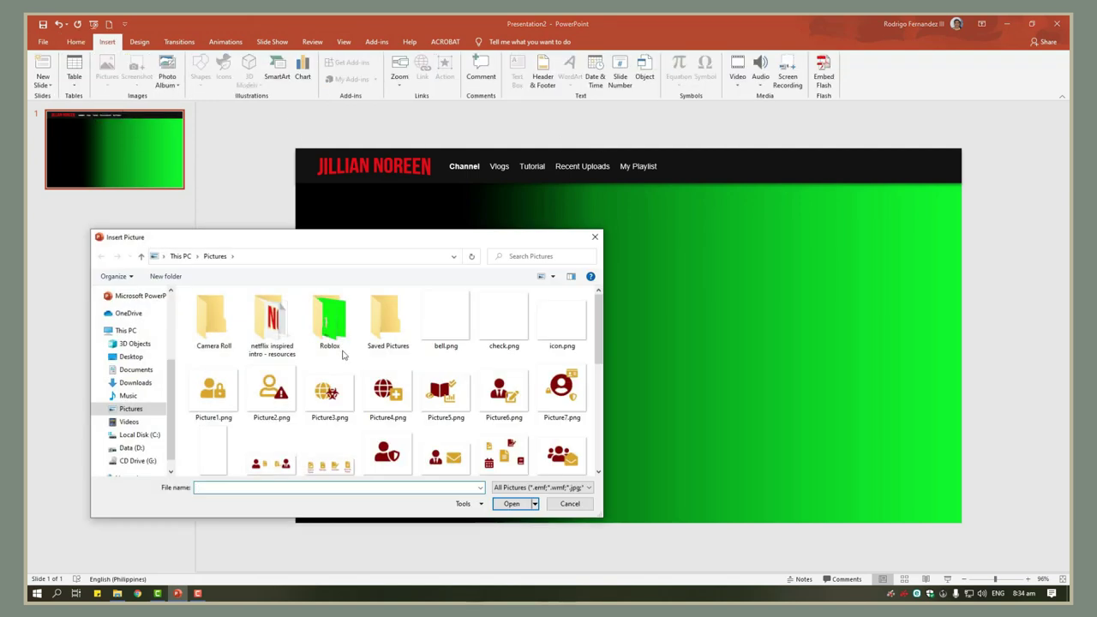
double_click(273, 323)
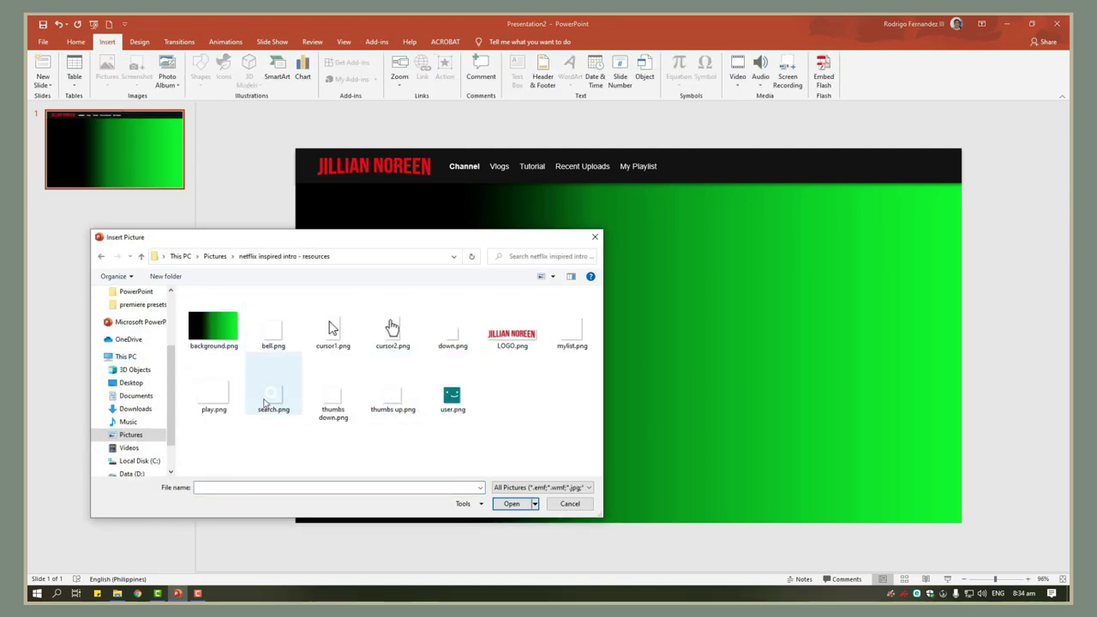
click(266, 399)
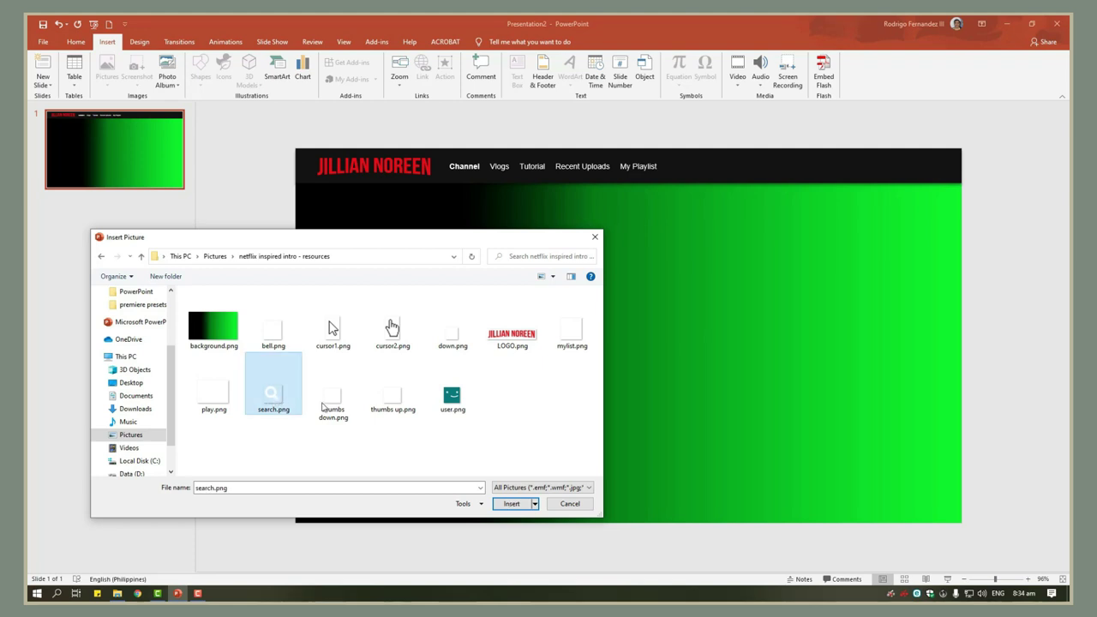
ctrl+click(453, 330)
ctrl+click(452, 396)
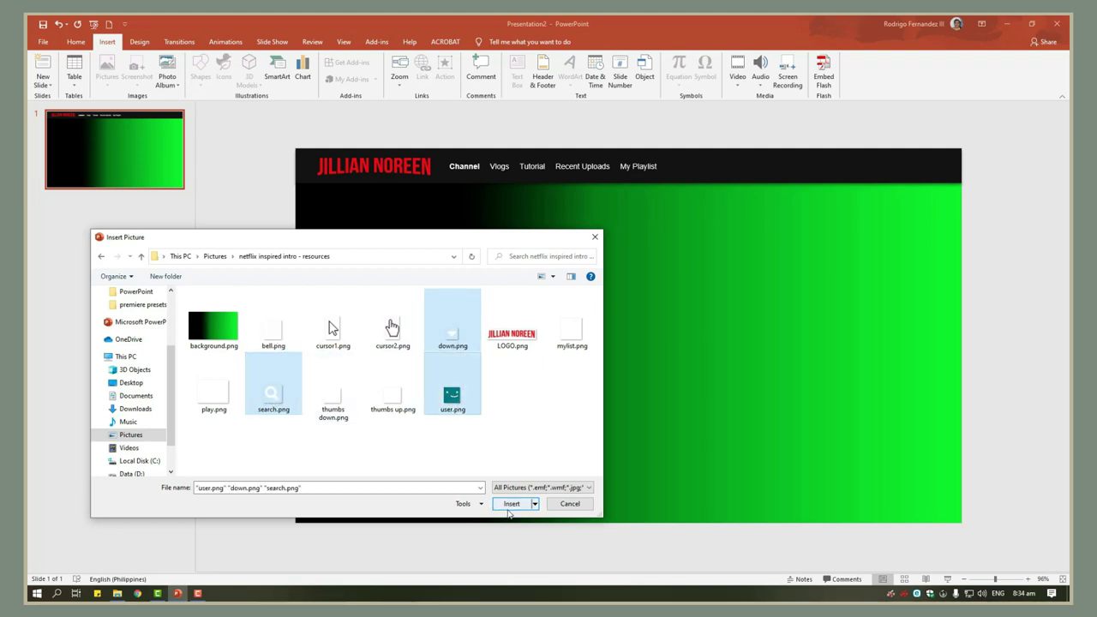
ctrl+click(333, 326)
ctrl+click(271, 328)
key(Return)
click(266, 330)
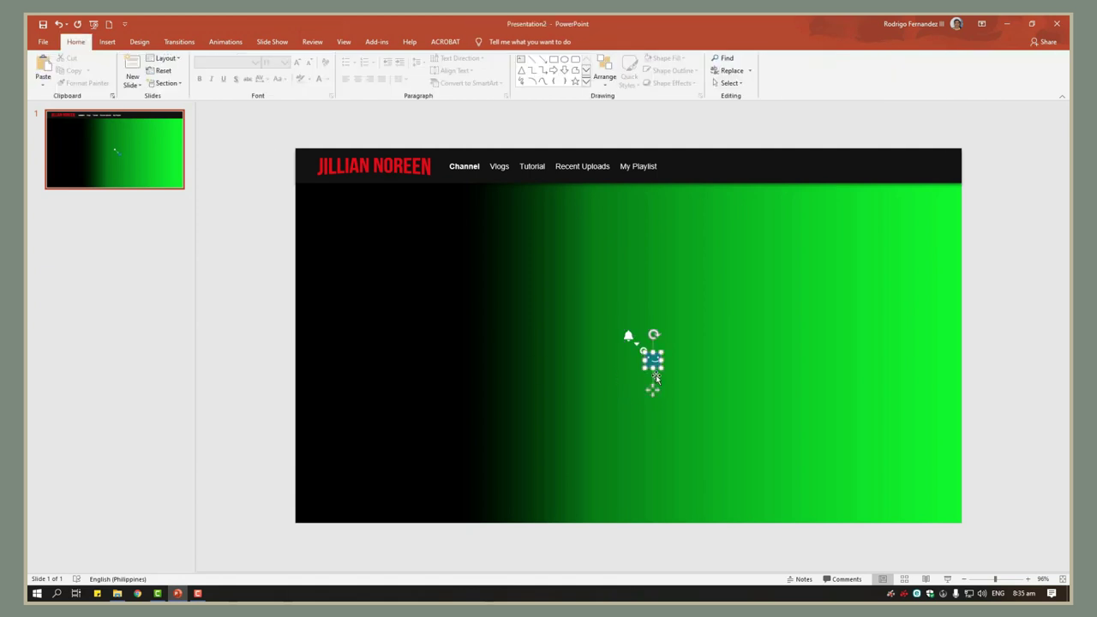
Step: Line up the magnifier, bell, user and down-arrow icons in that order at the far right end of the dark bar
drag(653, 386, 941, 200)
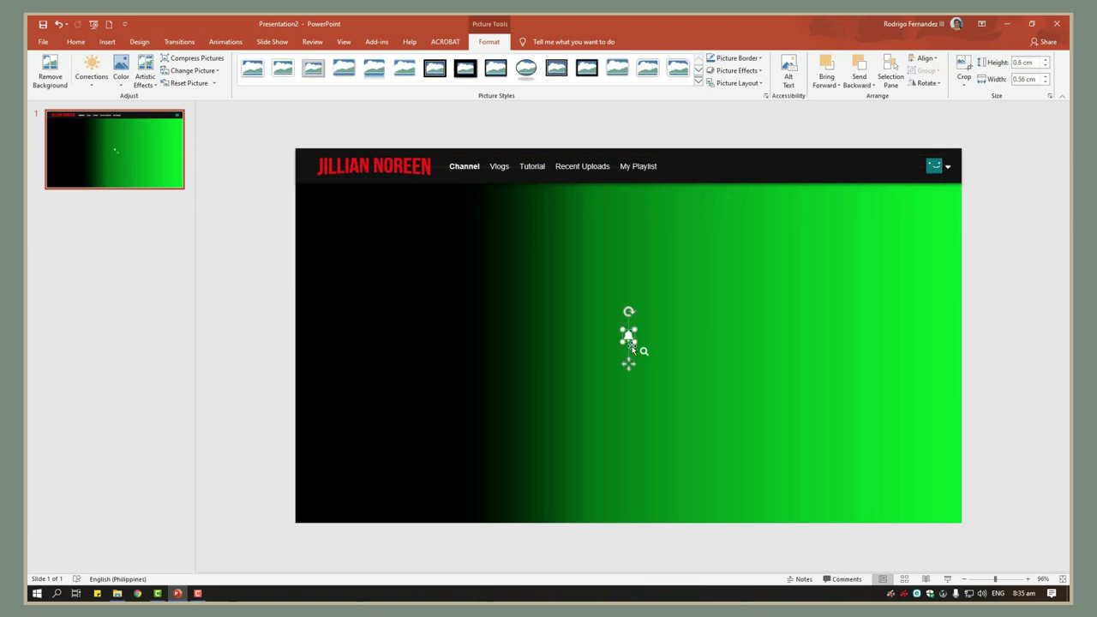
drag(630, 336, 910, 194)
drag(644, 353, 870, 202)
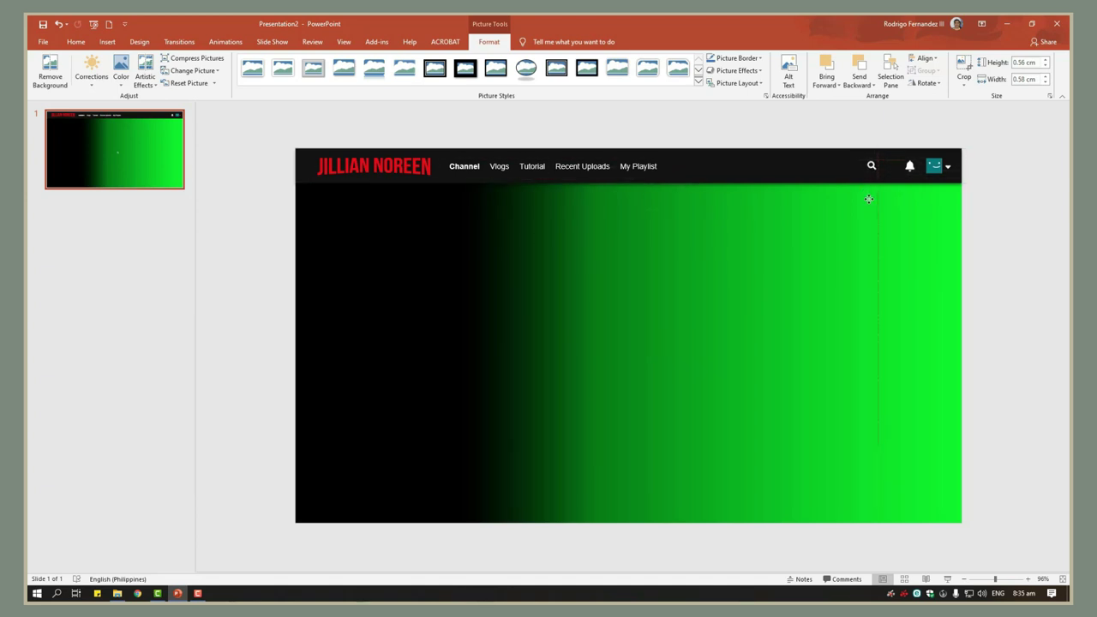
drag(868, 199, 870, 196)
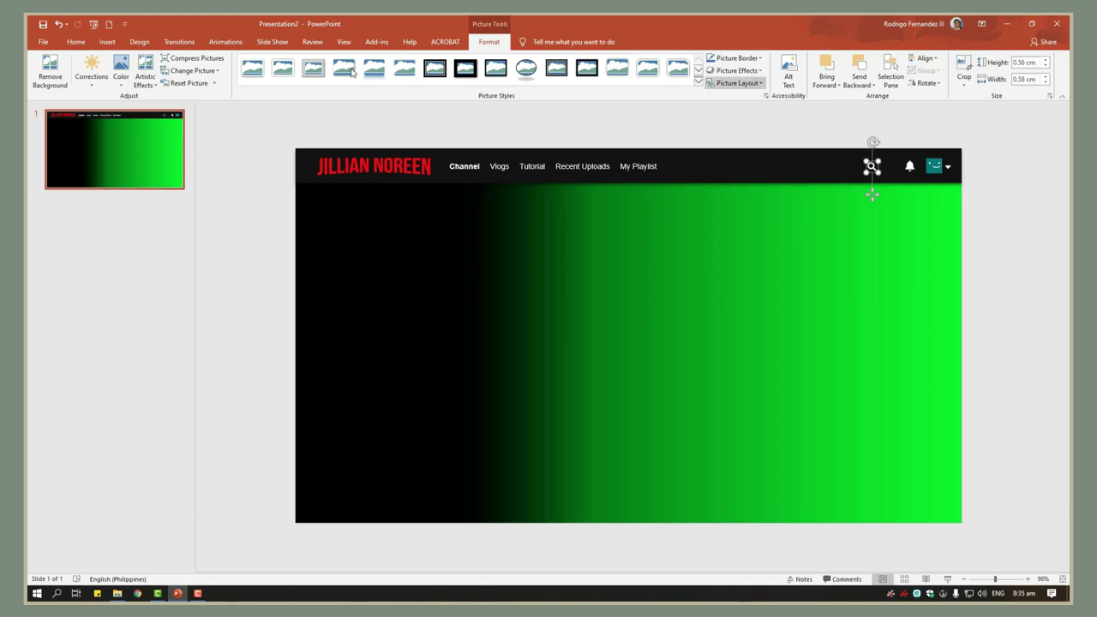
Step: Add a text box reading "Search" in the dark bar before the magnifier icon and set its font size to 11
key(alt+n)
key(x)
drag(806, 171, 771, 156)
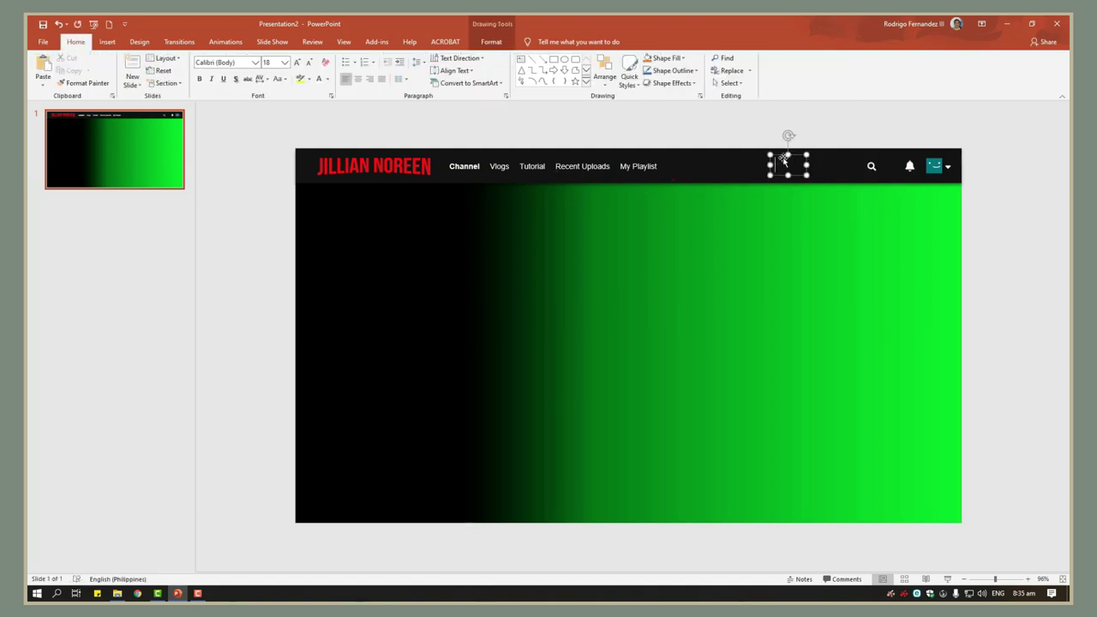
text(Search)
key(ctrl+a)
key(alt+h)
text(fs)
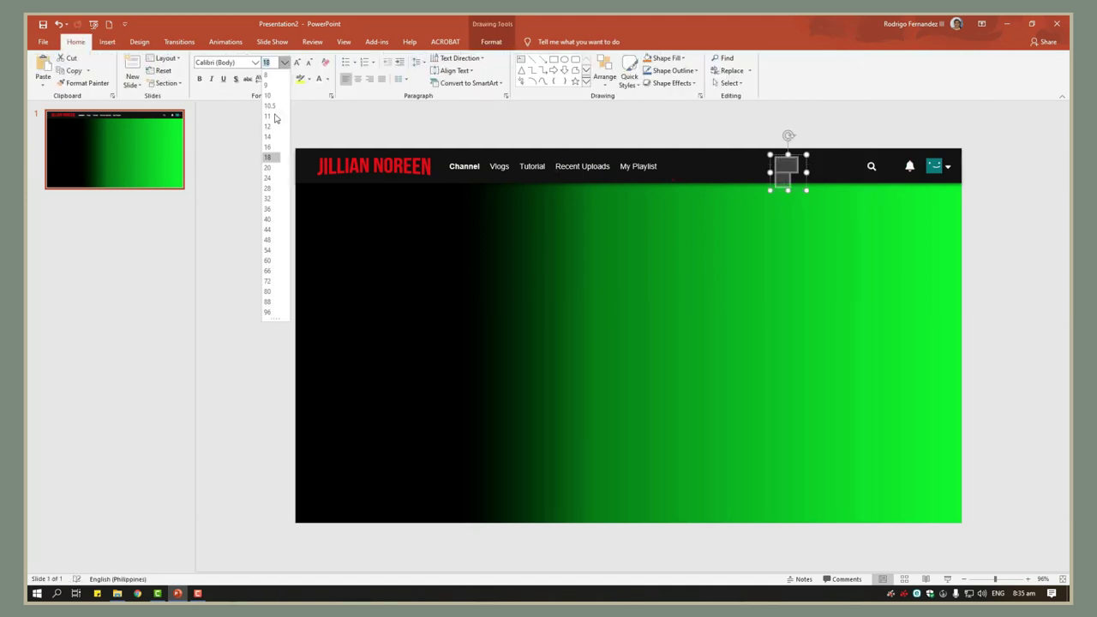
text(11)
key(Return)
Step: Move the Search label over the magnifier, just before the bell icon, and send it backward
drag(796, 172, 872, 167)
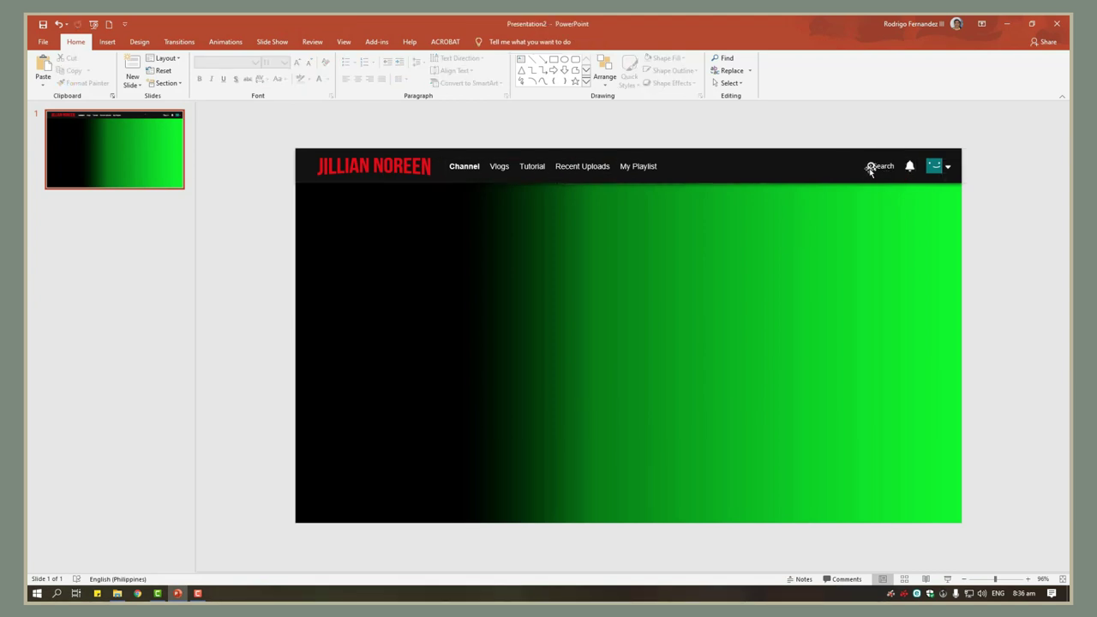
click(492, 41)
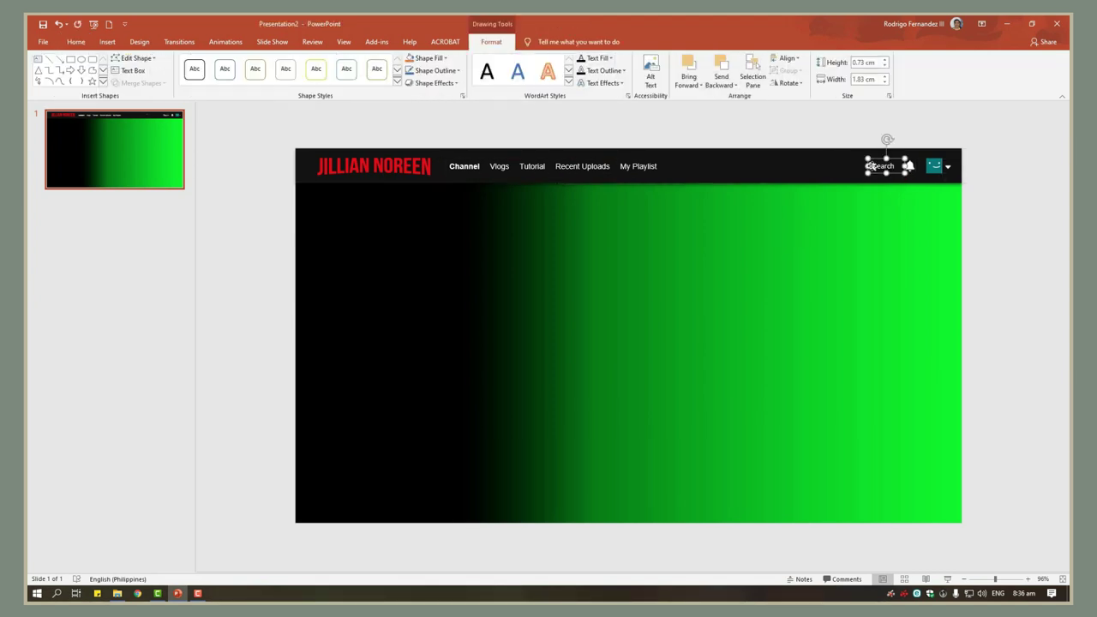
click(722, 76)
Step: Shift the magnifier icon slightly left so it sits directly in front of the Search label
click(871, 167)
drag(870, 191, 867, 196)
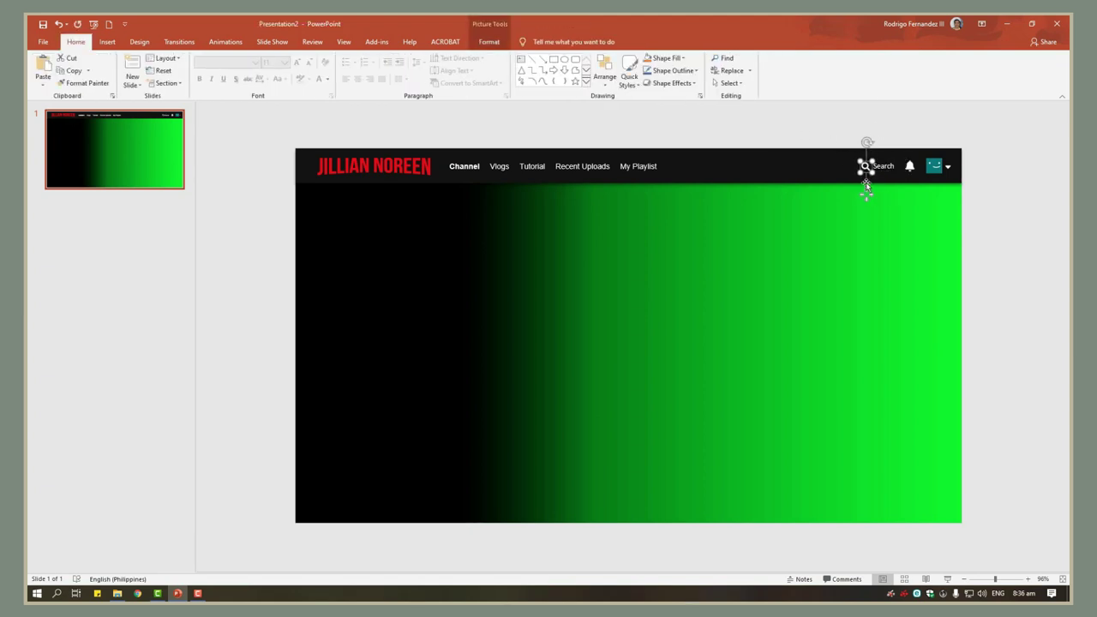
key(Tab)
click(864, 164)
key(Tab)
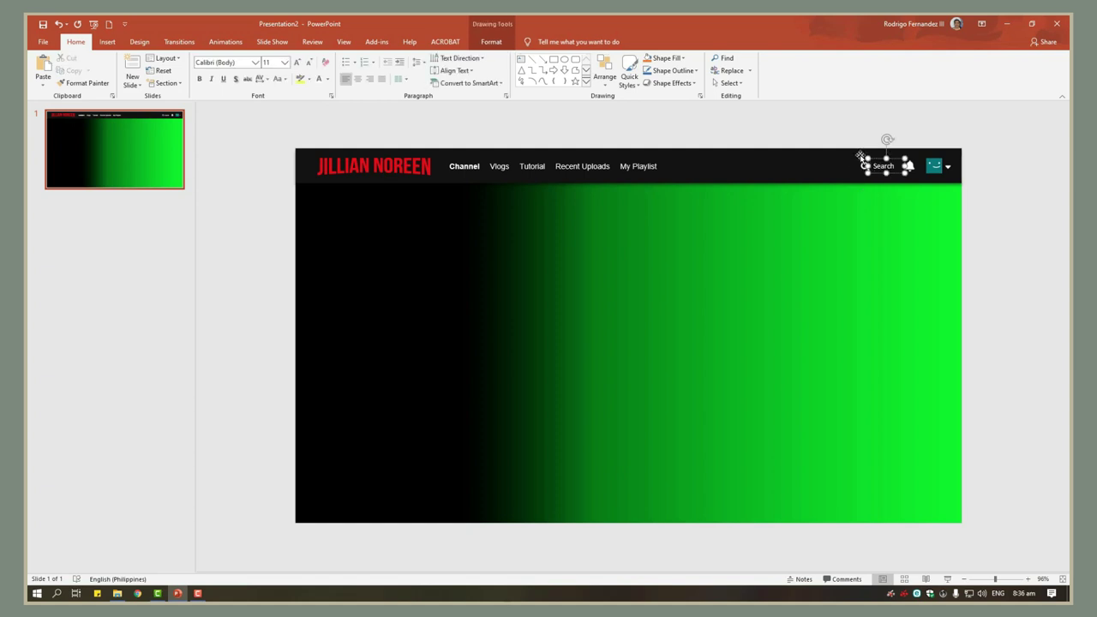
click(862, 131)
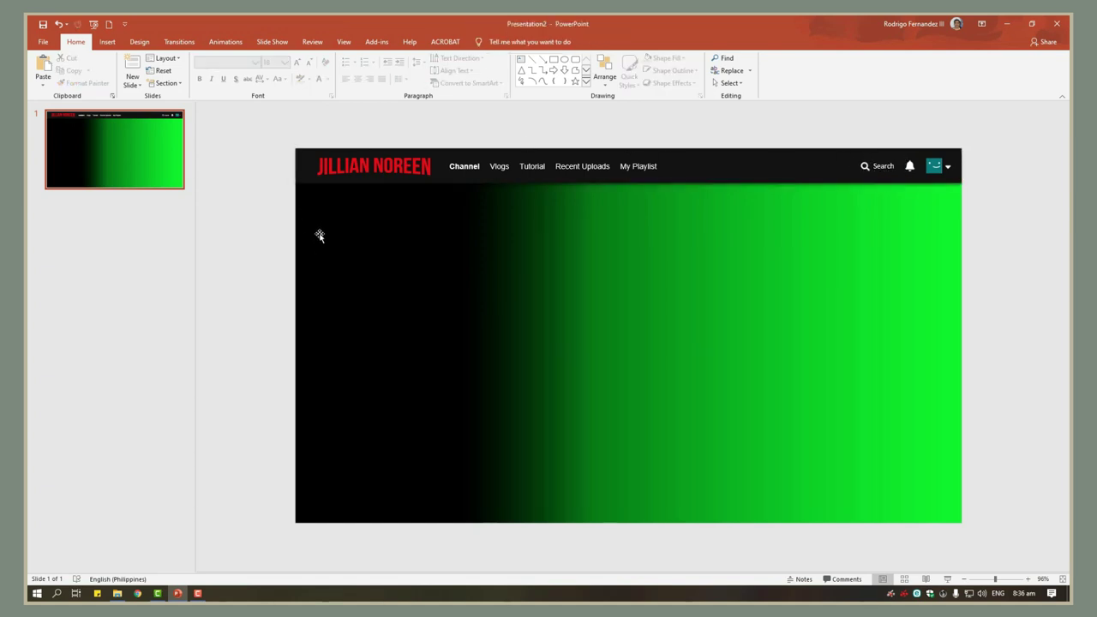
Step: Add a text box along the slide's lower edge reading "OVERVIEW VIDEOS MORE LIKE THIS", with gaps between the three entries
click(106, 42)
click(517, 75)
drag(274, 501, 512, 519)
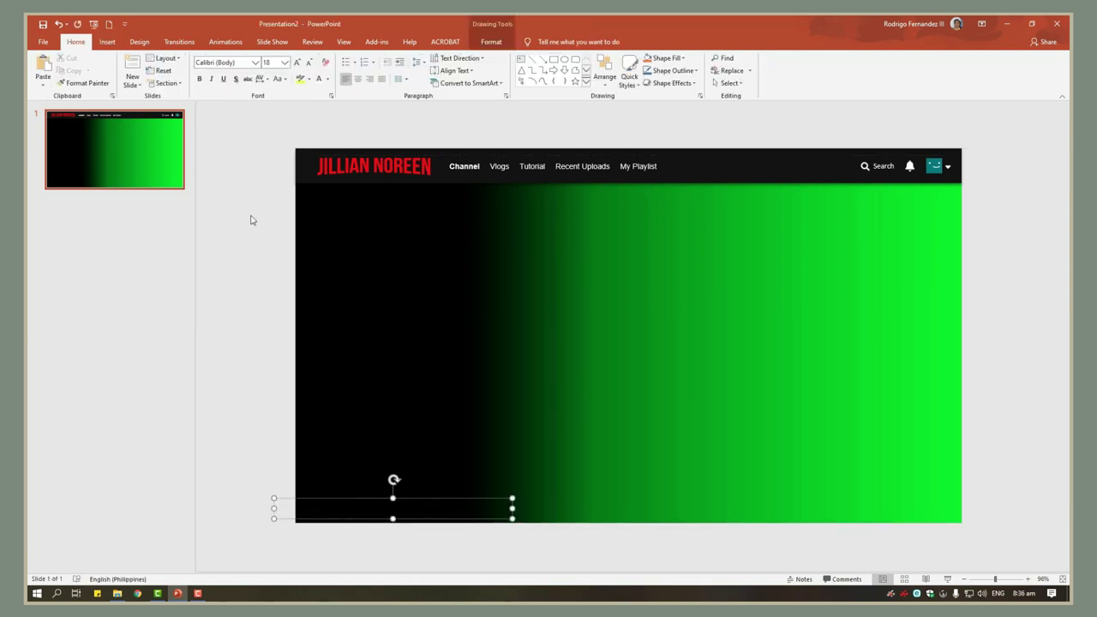
text(OV)
key(ctrl+a)
key(End)
text(ER)
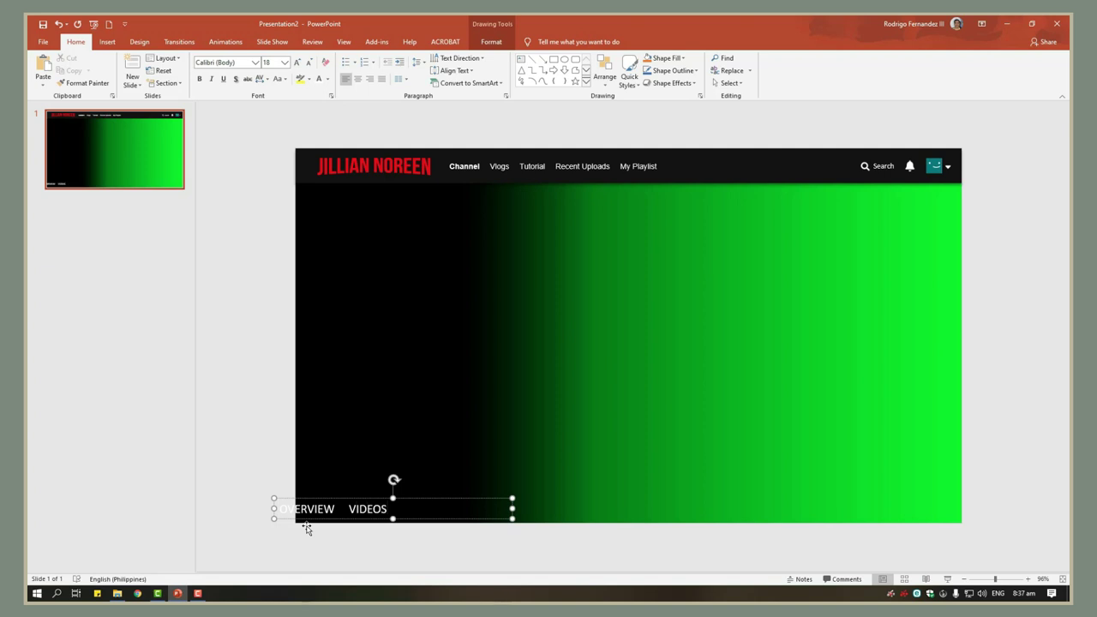
Step: Format the OVERVIEW, VIDEOS, MORE LIKE THIS text as bold, centred Arial at size 14 and centre it along the slide's bottom edge
key(ctrl+a)
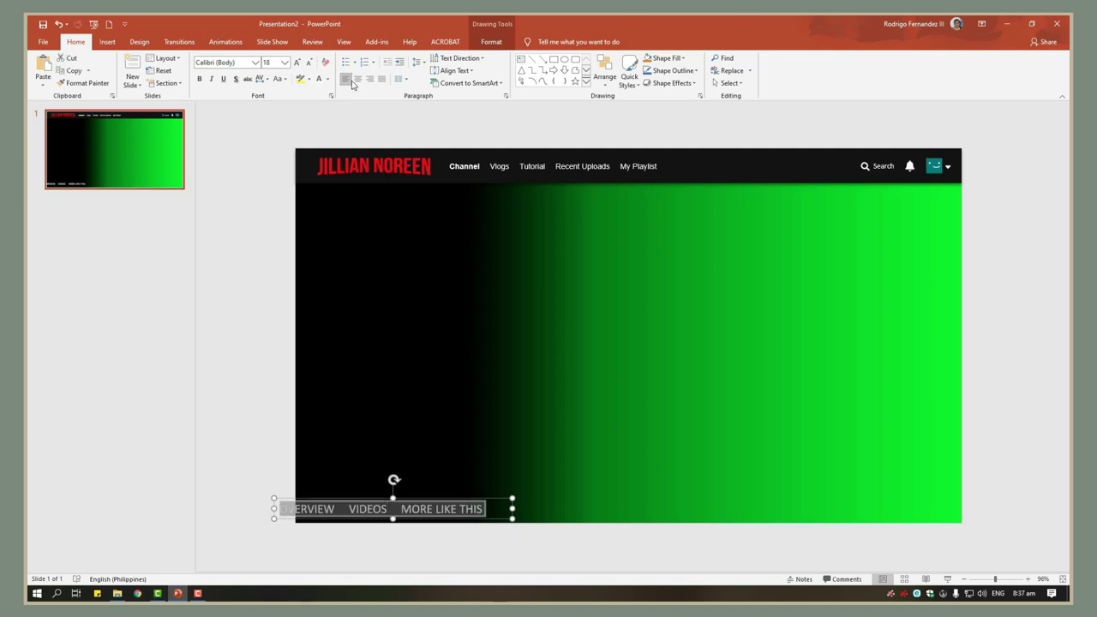
click(255, 61)
click(225, 127)
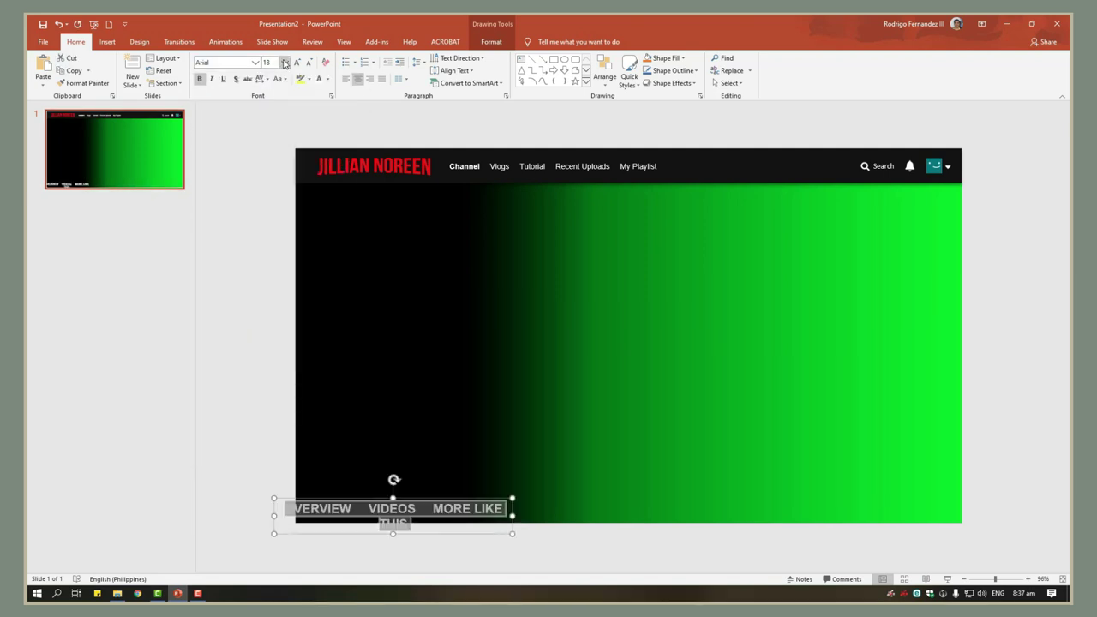
click(285, 62)
click(273, 133)
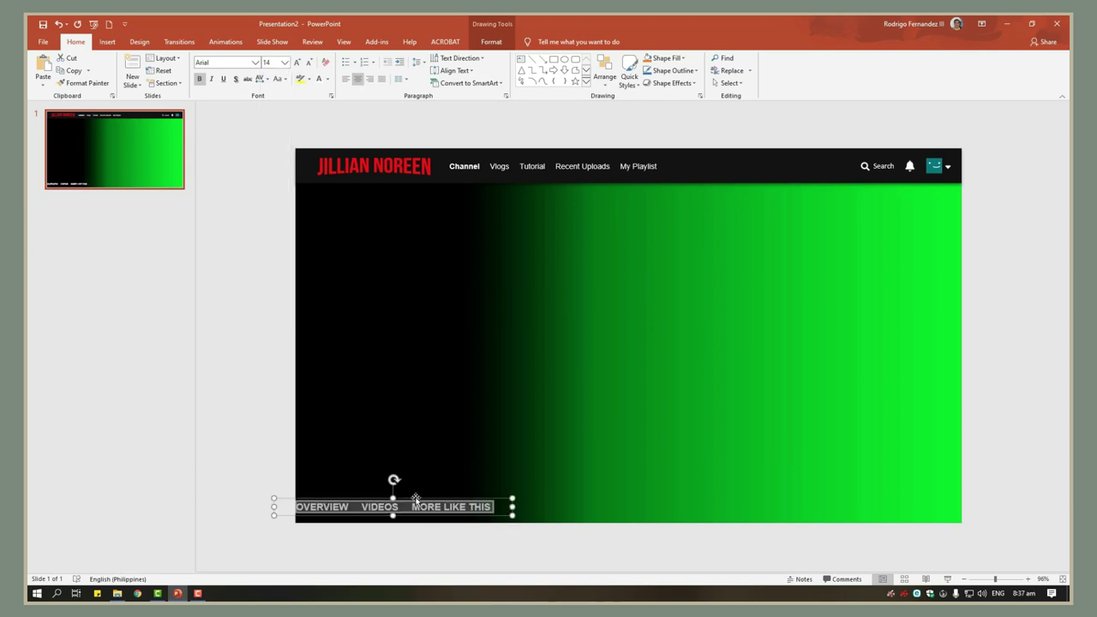
drag(415, 499, 650, 509)
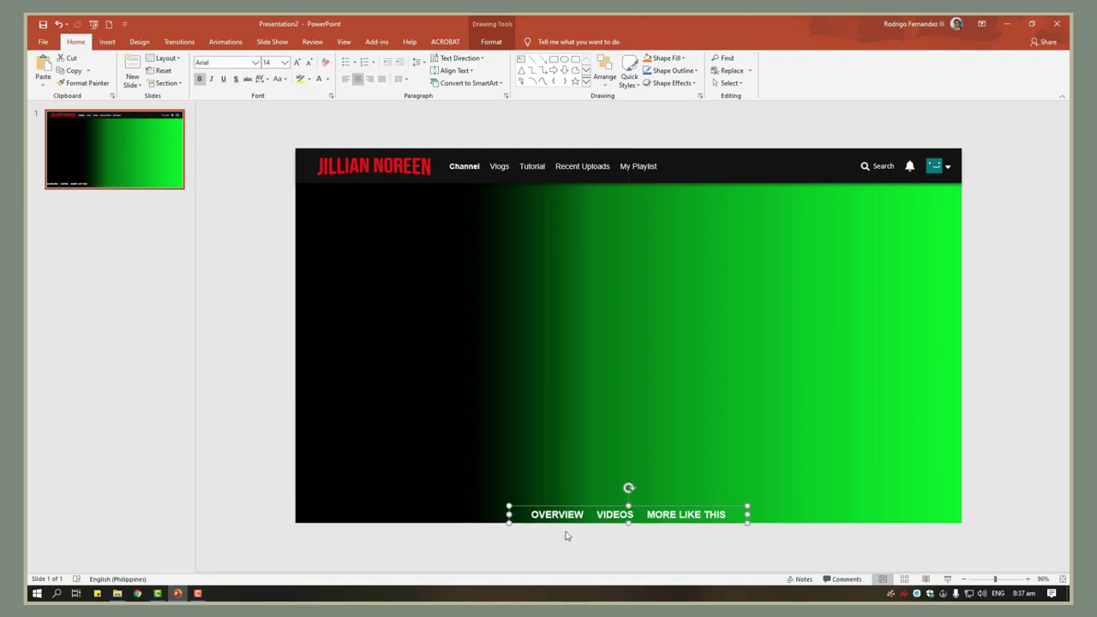
key(Escape)
Step: Draw a thin rectangle about 2.93 cm by 0.13 cm under OVERVIEW and fill it with the logo's red
click(107, 41)
click(201, 77)
click(200, 151)
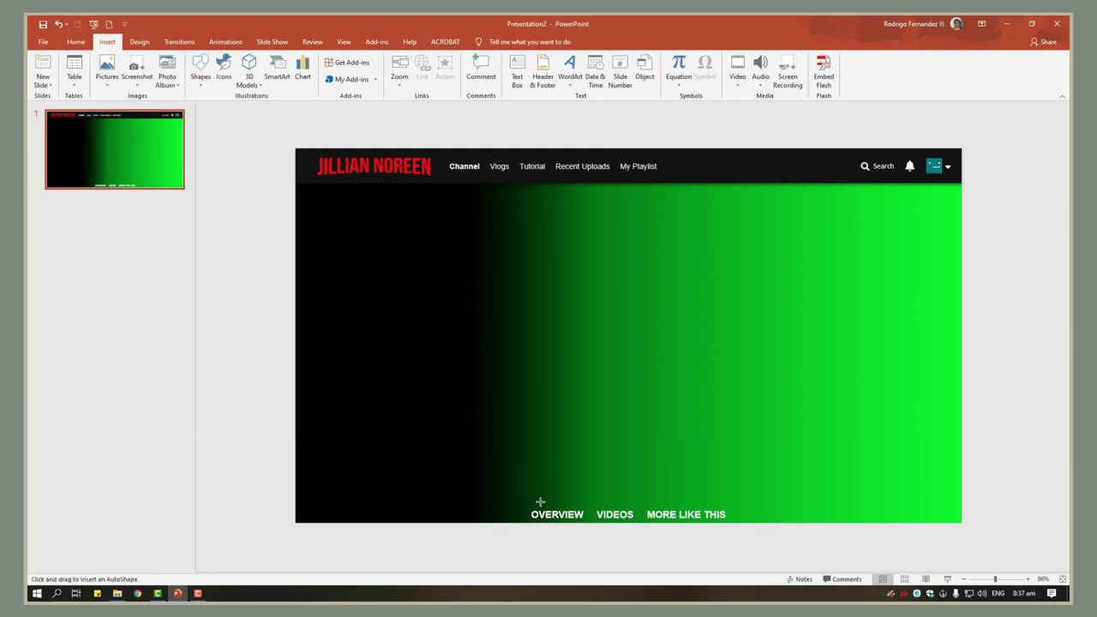
drag(588, 531, 585, 525)
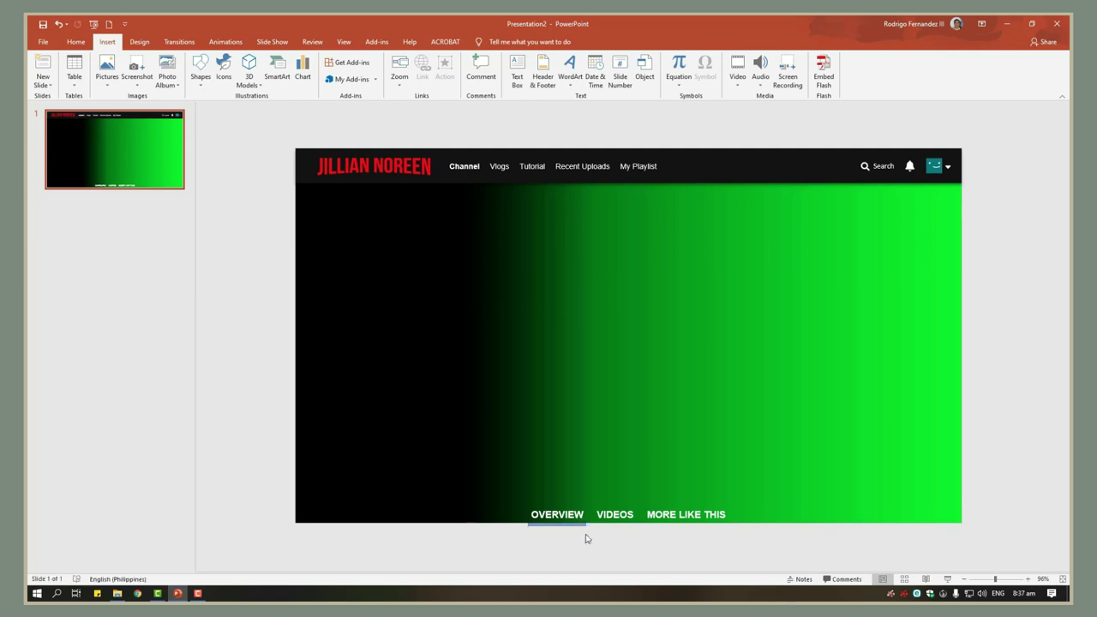
click(457, 71)
click(419, 140)
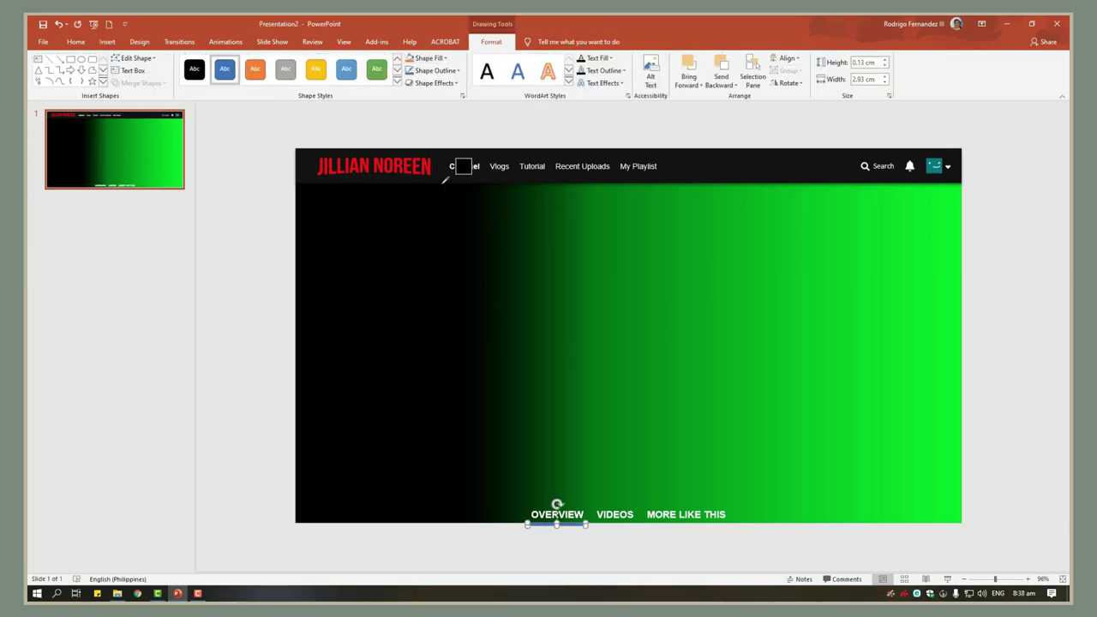
click(441, 72)
key(Escape)
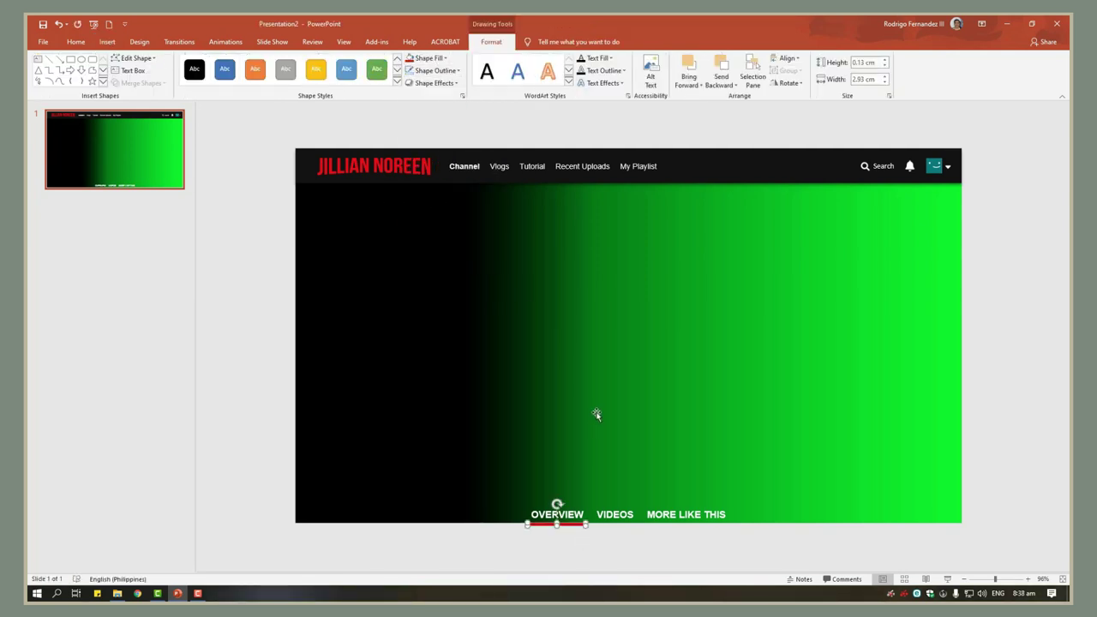
Step: Nudge the red bar up so it sits just inside the slide's bottom edge, directly beneath OVERVIEW
key(ctrl+Up)
key(ctrl+Up)
key(ctrl+Up)
click(591, 553)
click(564, 525)
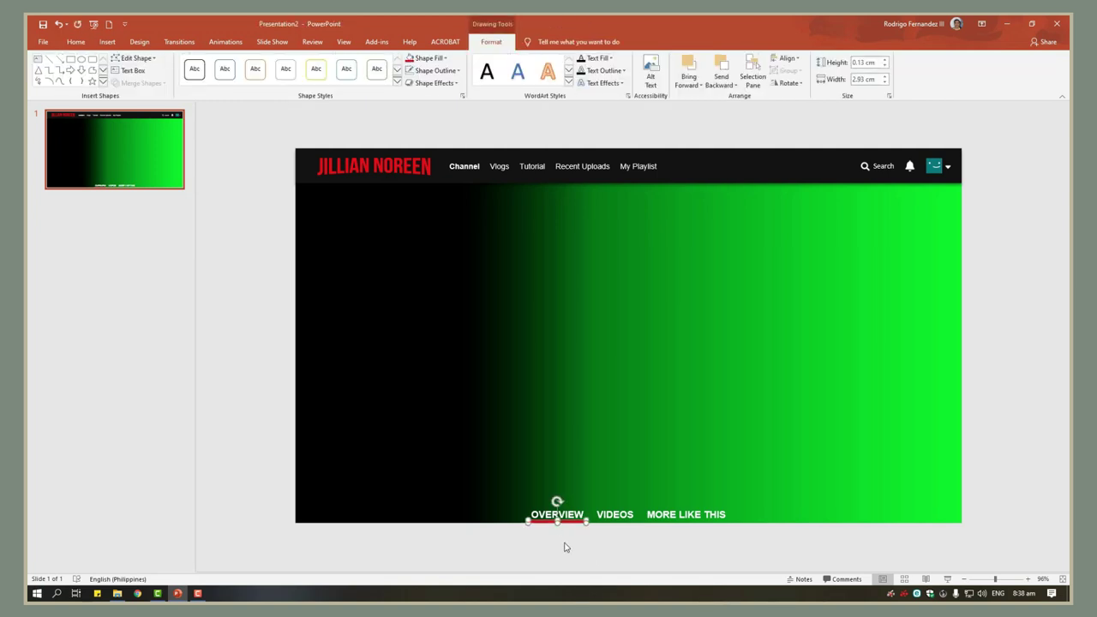
click(563, 543)
click(566, 525)
click(573, 545)
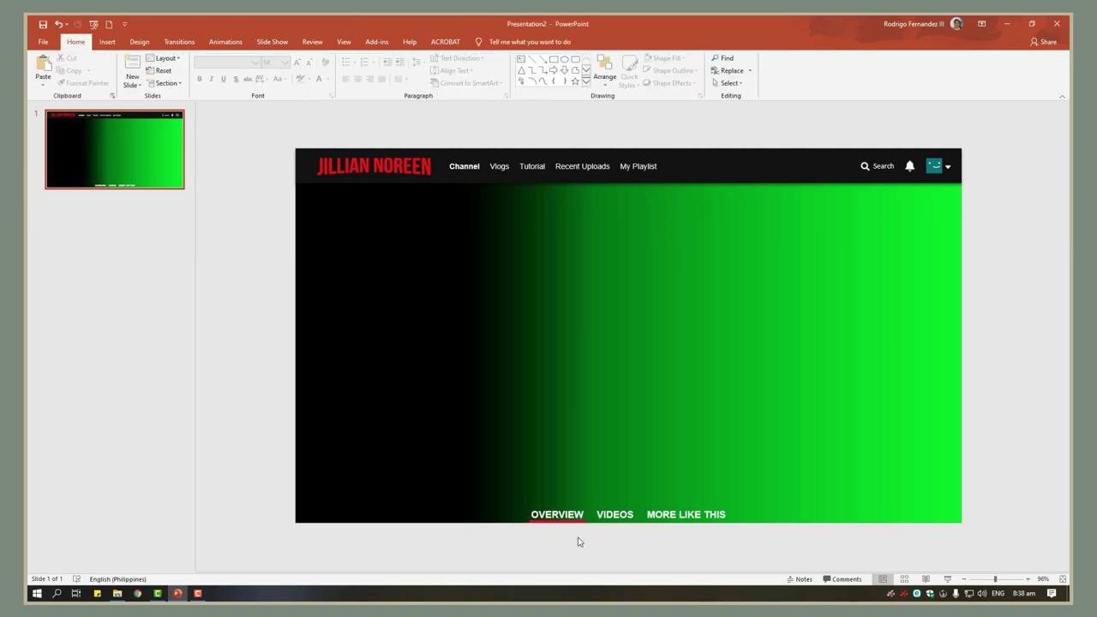
Step: Draw a rounded rectangle about 2.73 cm wide and 0.95 cm high on the black area of the slide
click(108, 43)
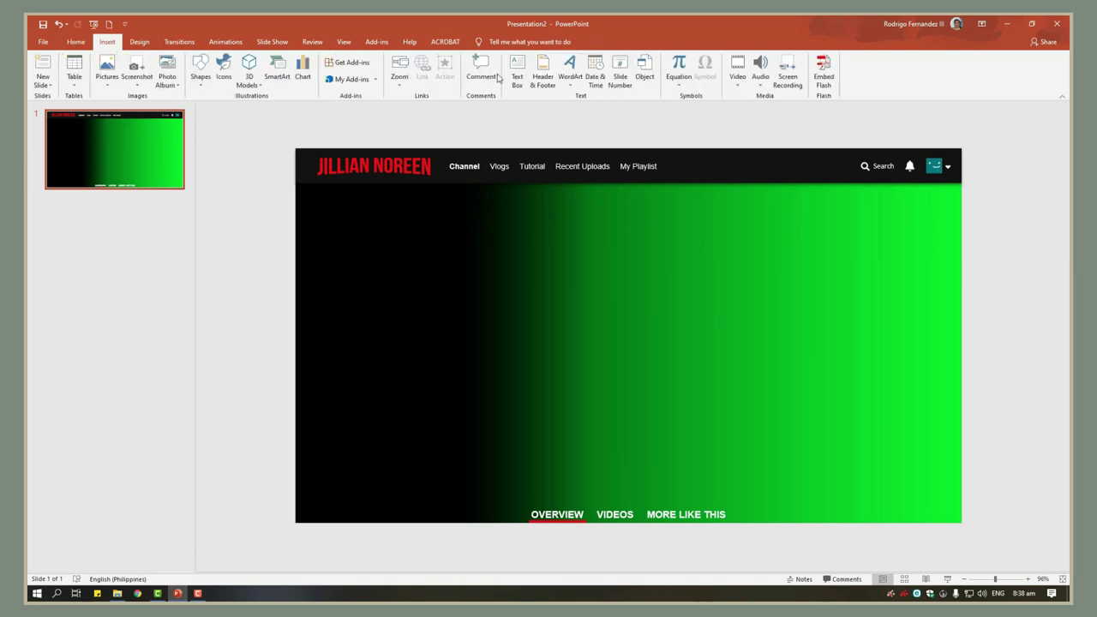
click(518, 75)
click(201, 70)
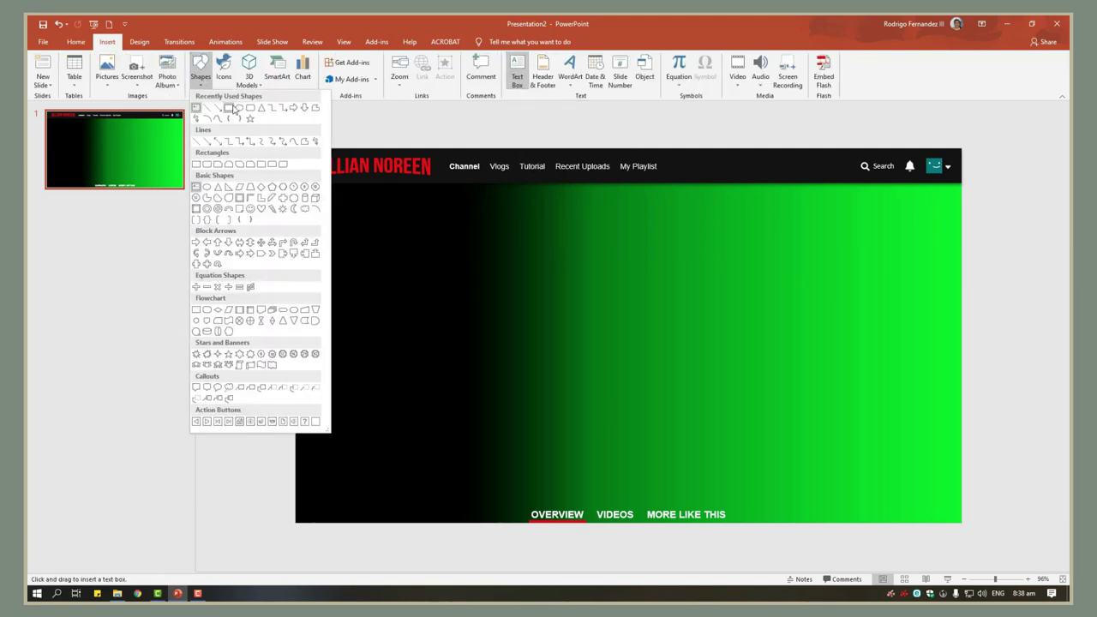
click(252, 110)
drag(340, 326, 397, 345)
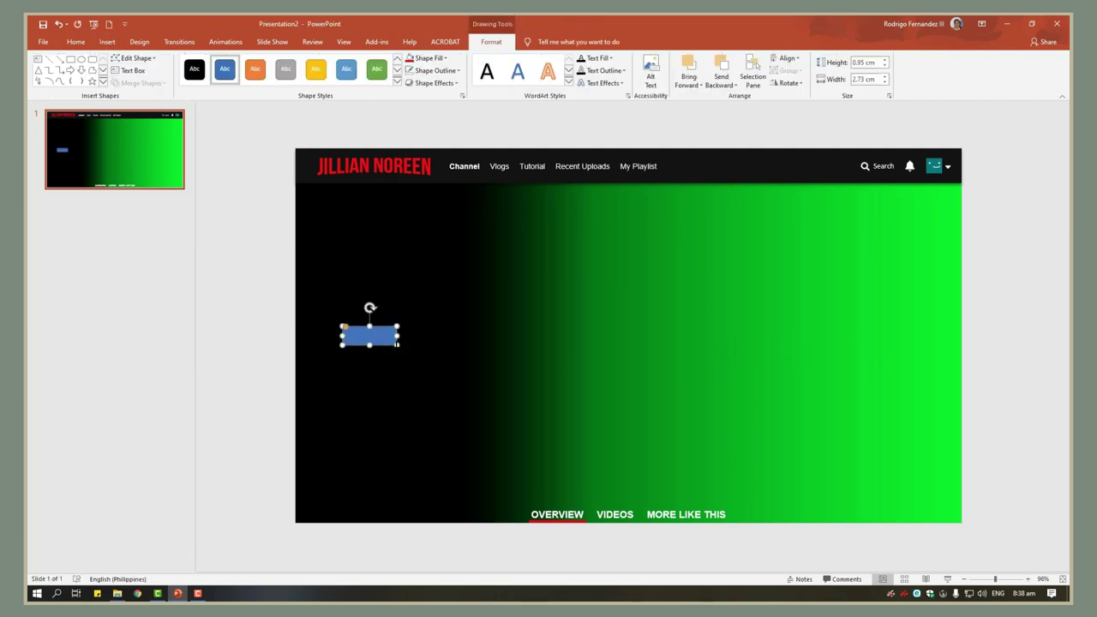
Step: Set the rounded rectangle's height to 1.01 cm and its width to 2.64 cm
click(889, 96)
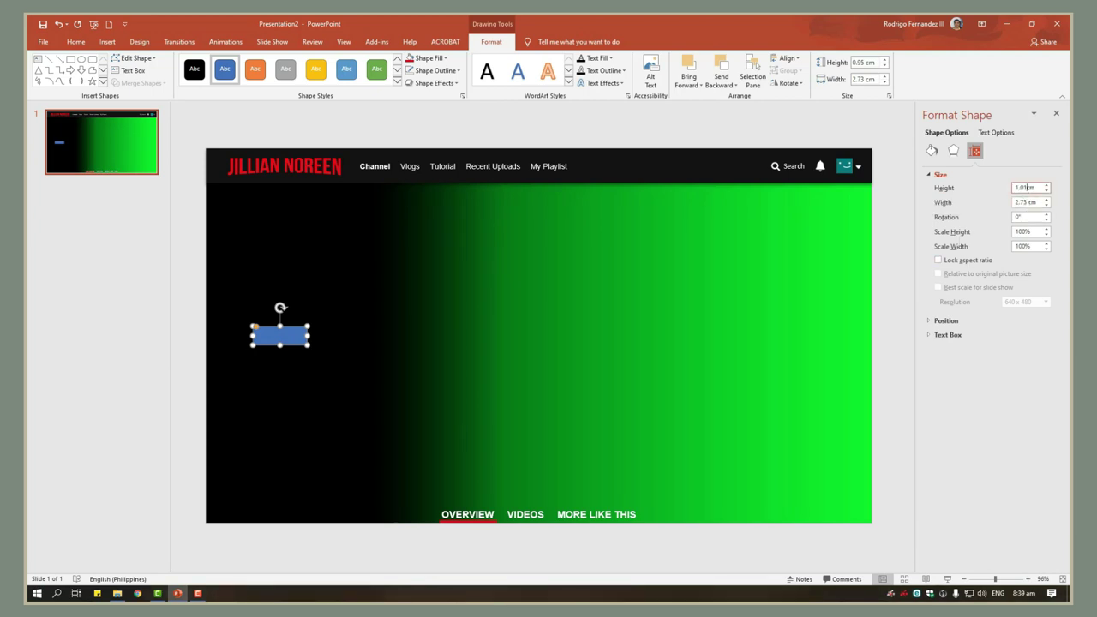
click(1018, 202)
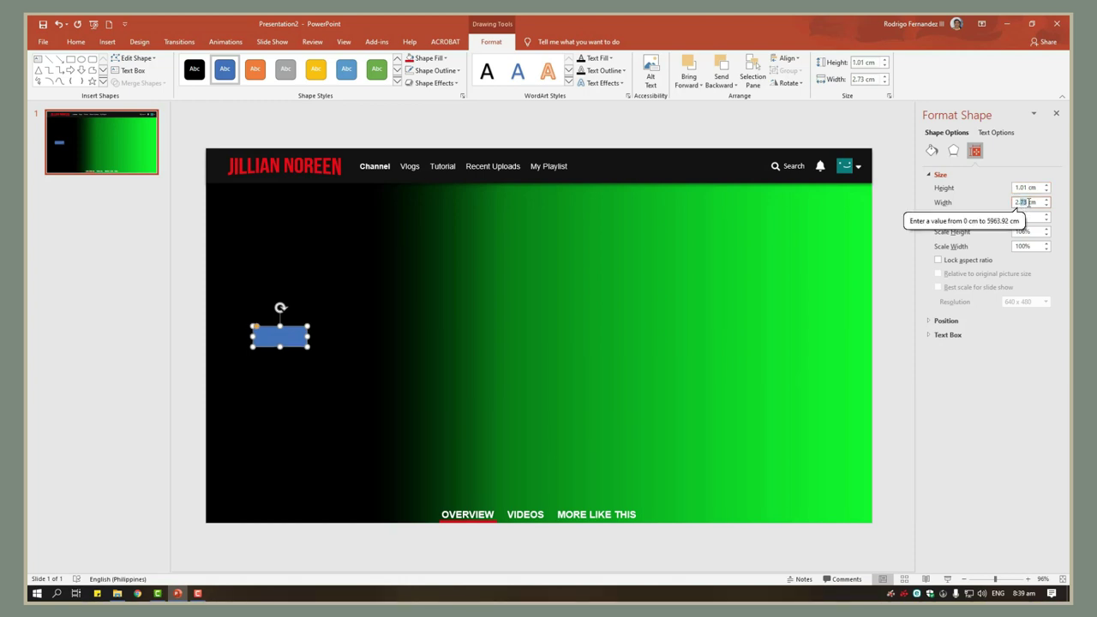
key(Delete)
key(Delete)
text(64)
click(417, 486)
Step: Fill the rounded rectangle with the logo's red and move it down toward the slide's left edge, lined up beneath the logo's start
click(280, 336)
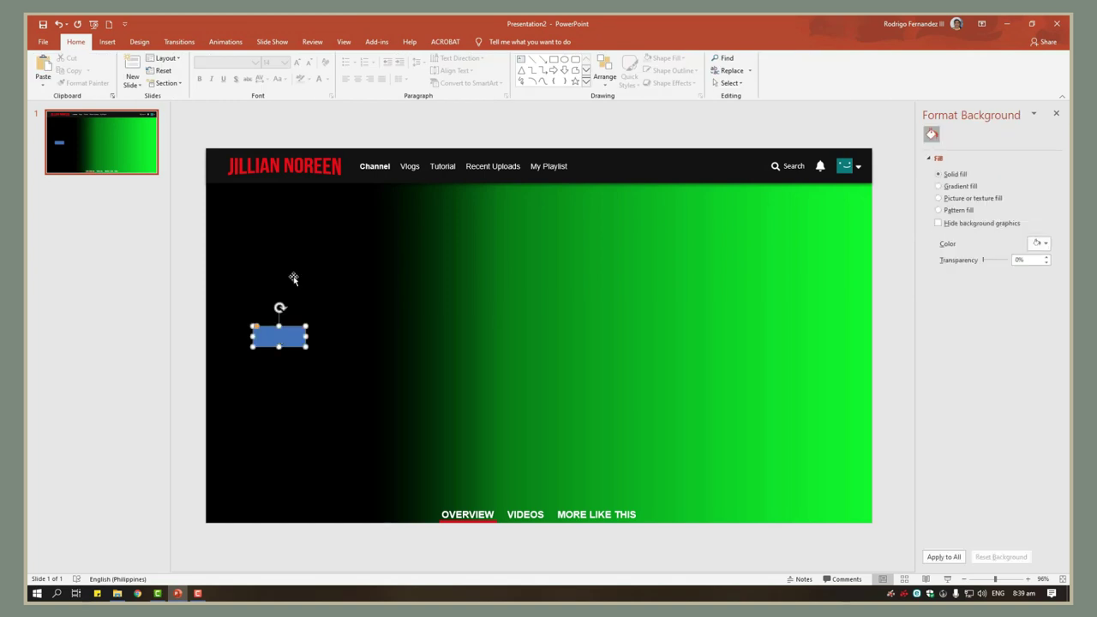
click(437, 60)
key(Escape)
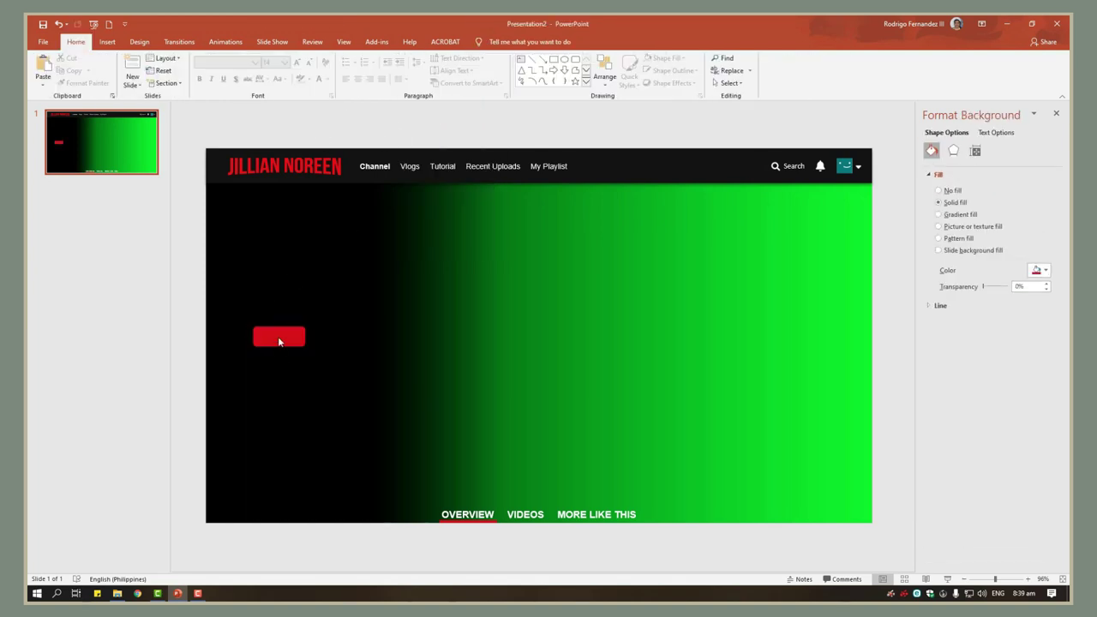
click(277, 337)
drag(279, 337, 250, 368)
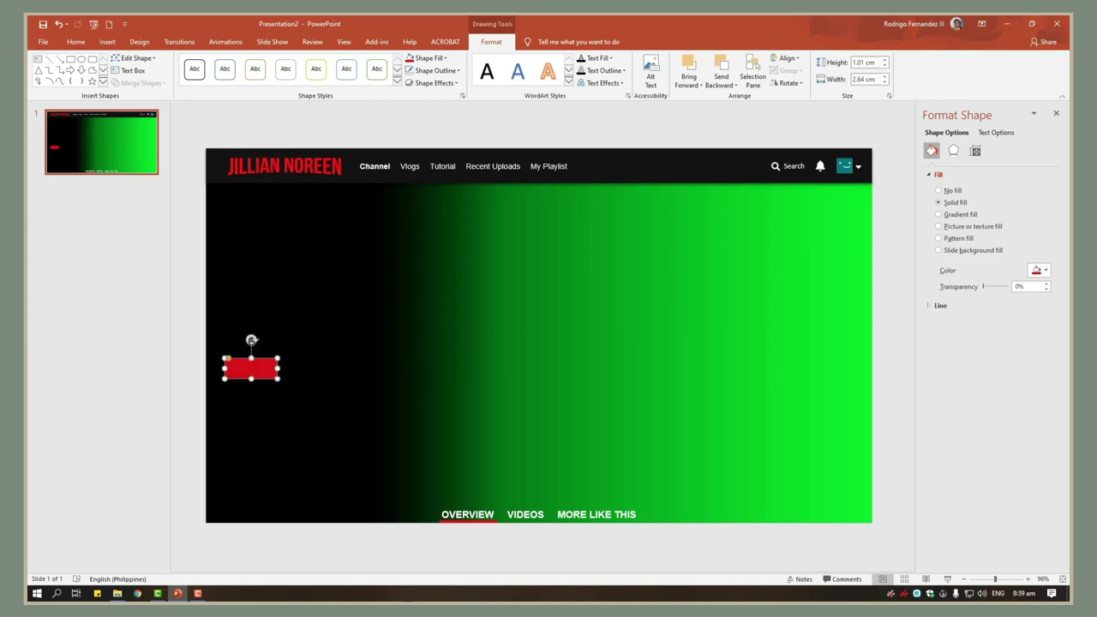
Step: Draw a second rounded rectangle about 3.05 cm by 1.02 cm directly to the right of the red button
click(107, 41)
click(200, 76)
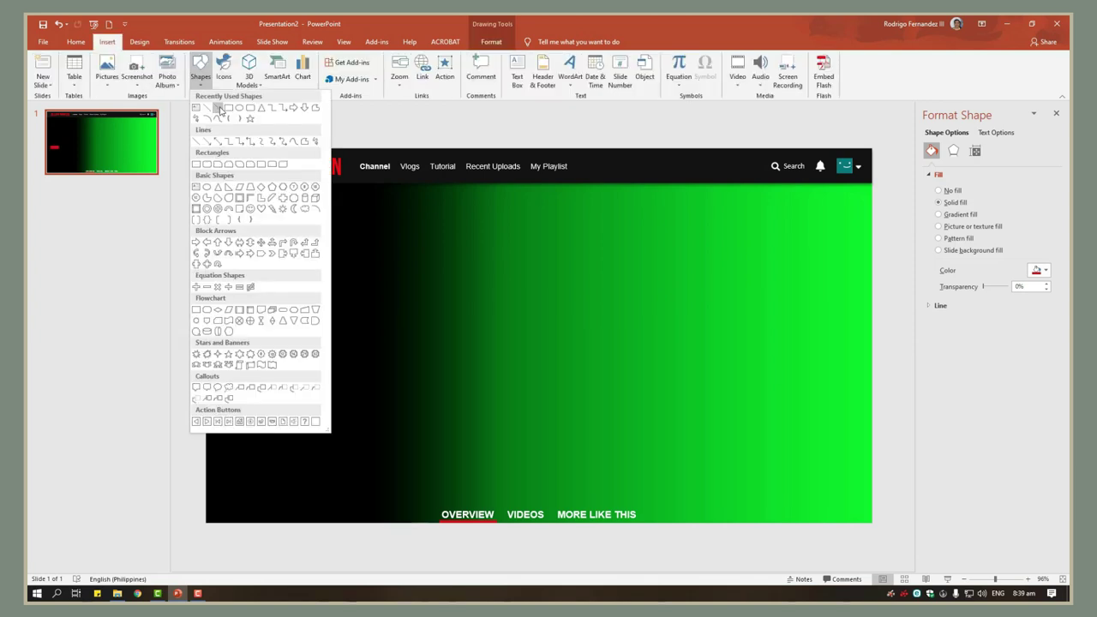
click(210, 110)
drag(295, 357, 356, 378)
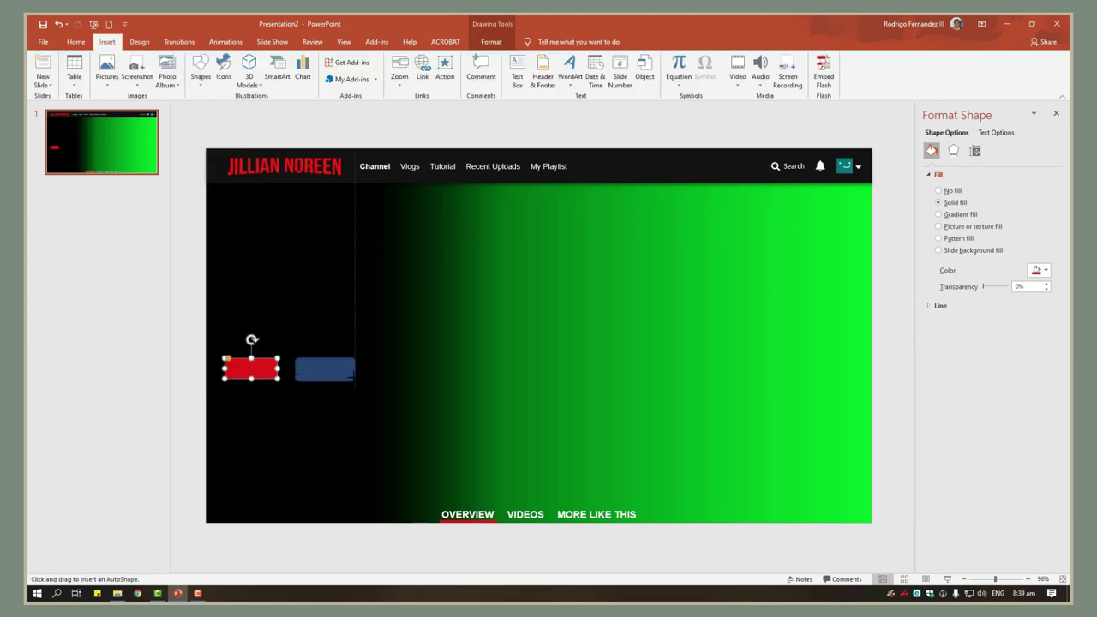
click(336, 311)
Step: Nudge the blue rounded rectangle left to narrow its gap to the red button
click(320, 367)
key(ctrl+Left)
key(ctrl+Left)
key(ctrl+Left)
key(ctrl+Left)
key(ctrl+Left)
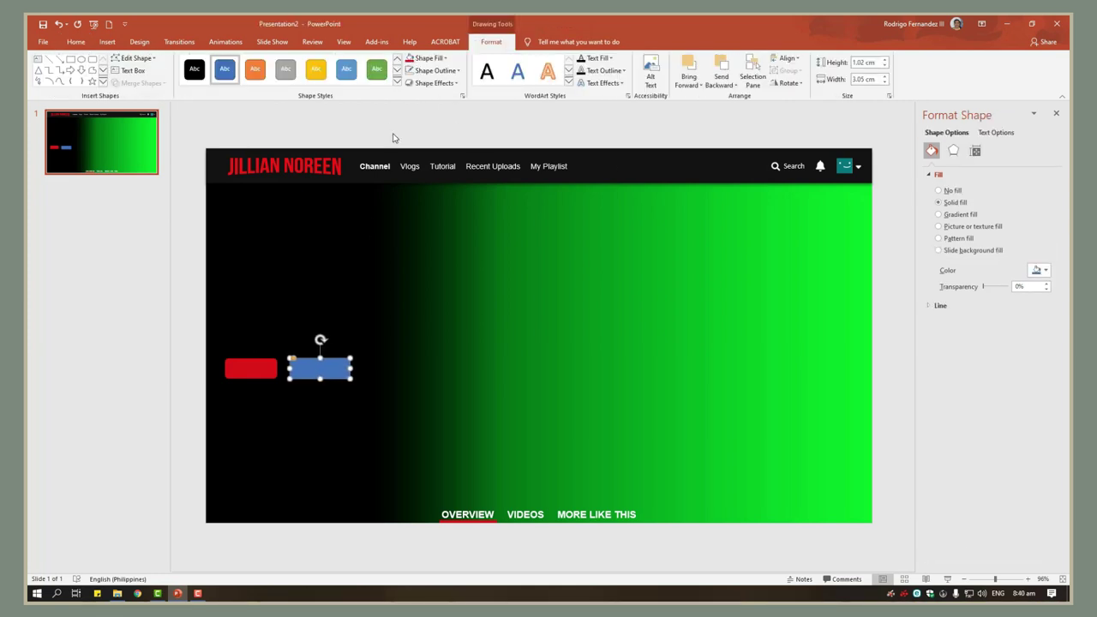
key(Escape)
Step: Remove the second button's fill and give it a light grey outline
click(311, 371)
click(427, 58)
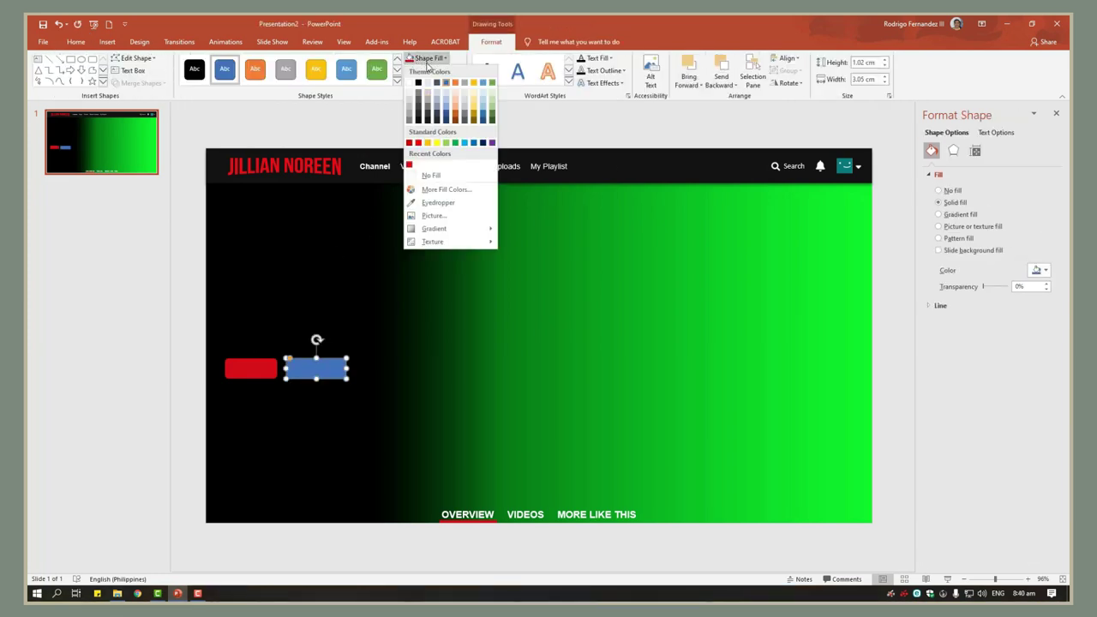
click(437, 175)
click(436, 70)
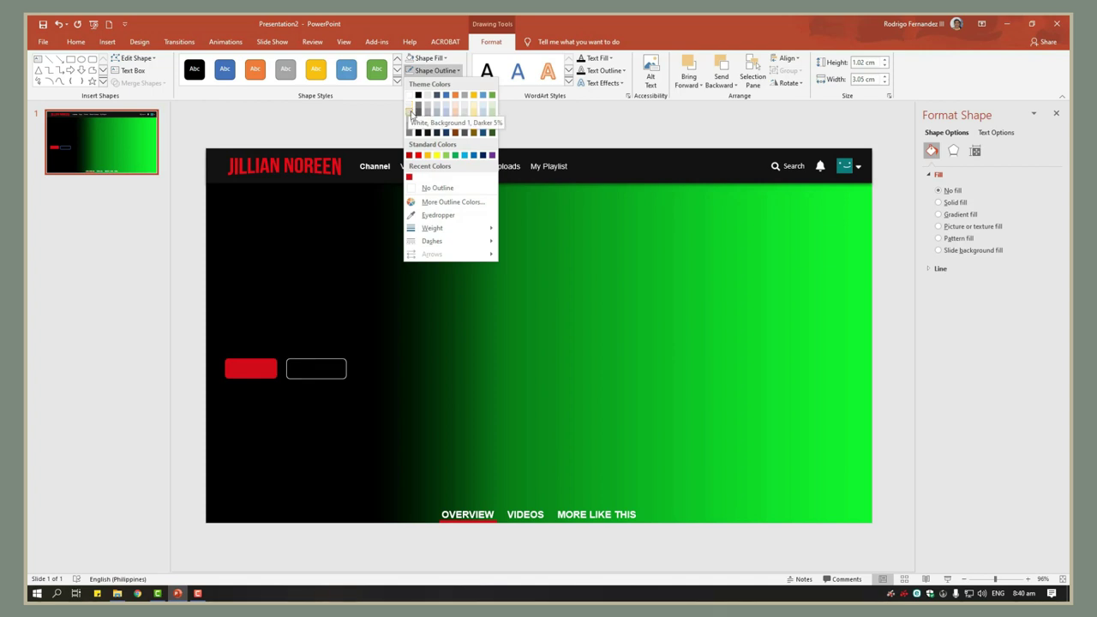
click(414, 126)
Step: Choose an outline weight for the second button and open its size settings
click(436, 70)
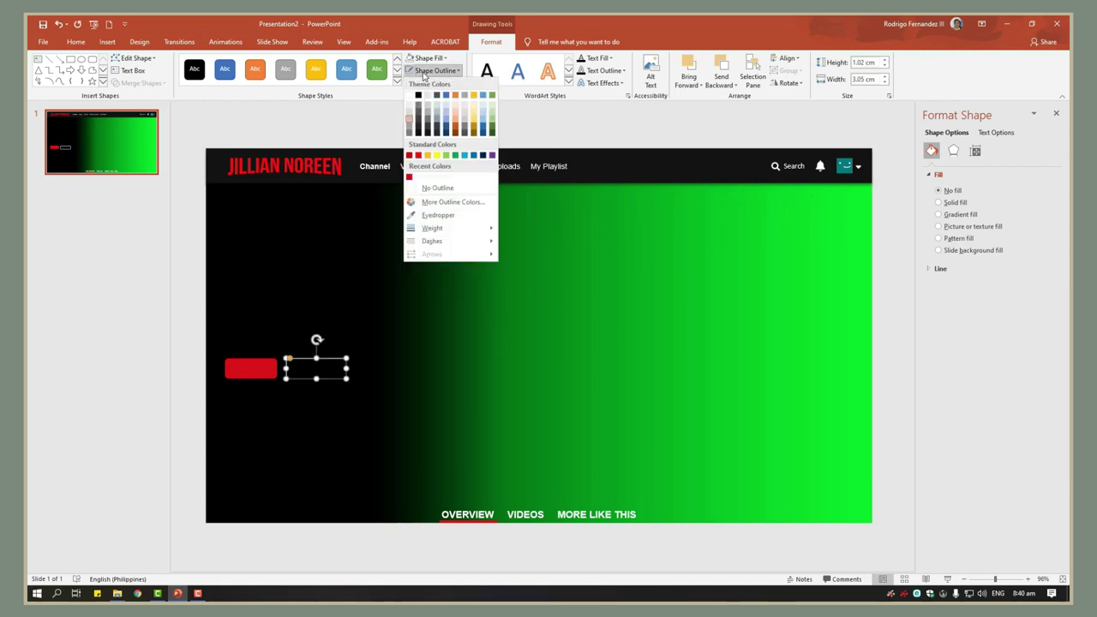
mouse_move(432, 228)
click(532, 266)
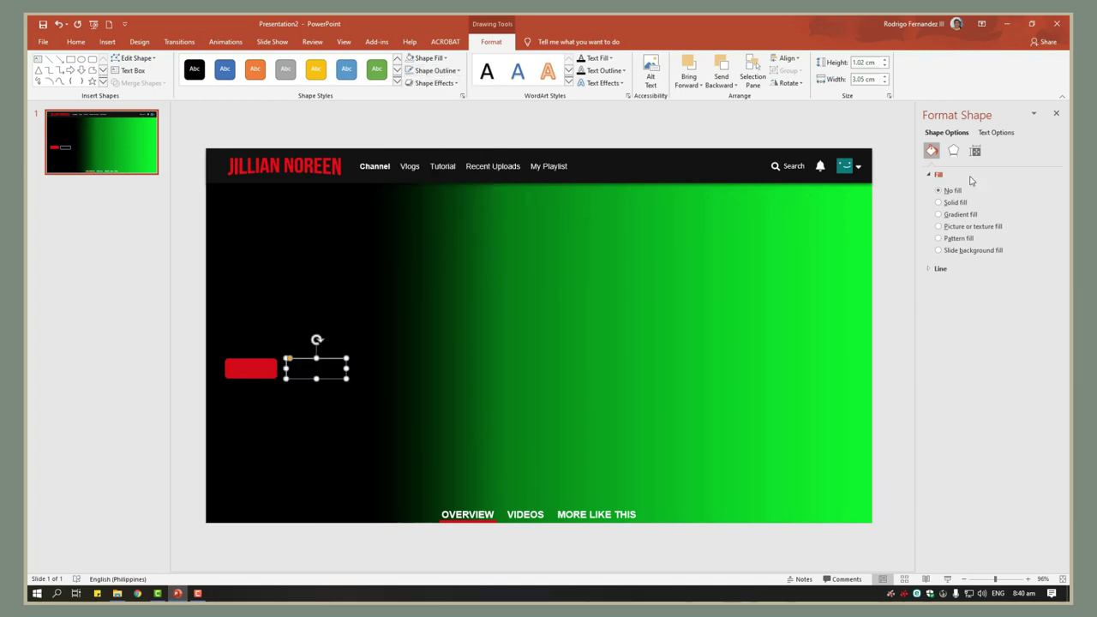
click(889, 95)
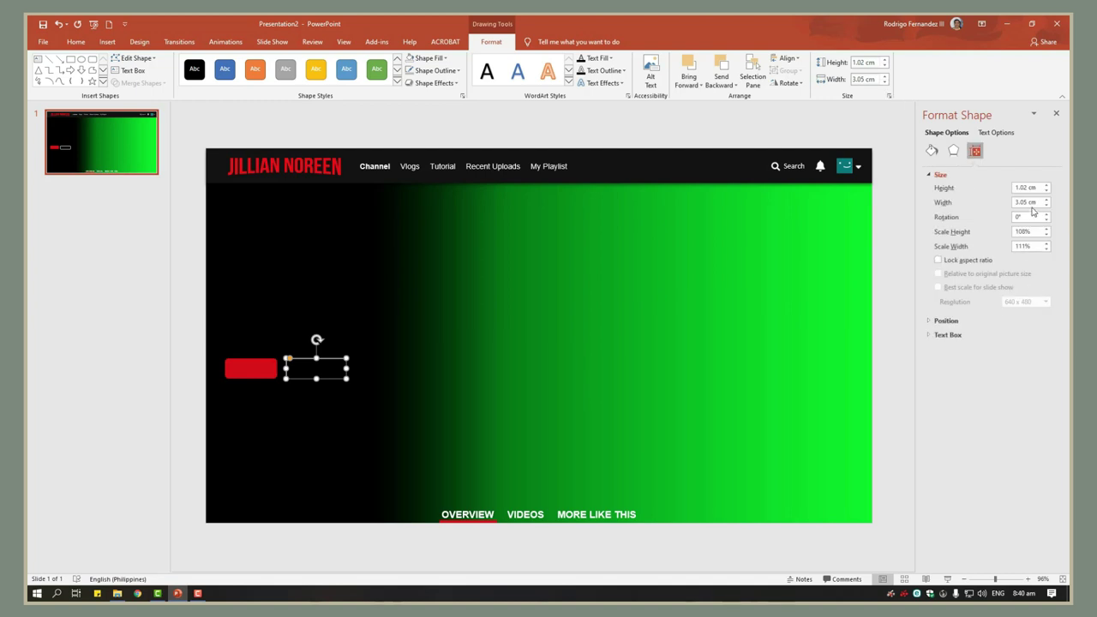
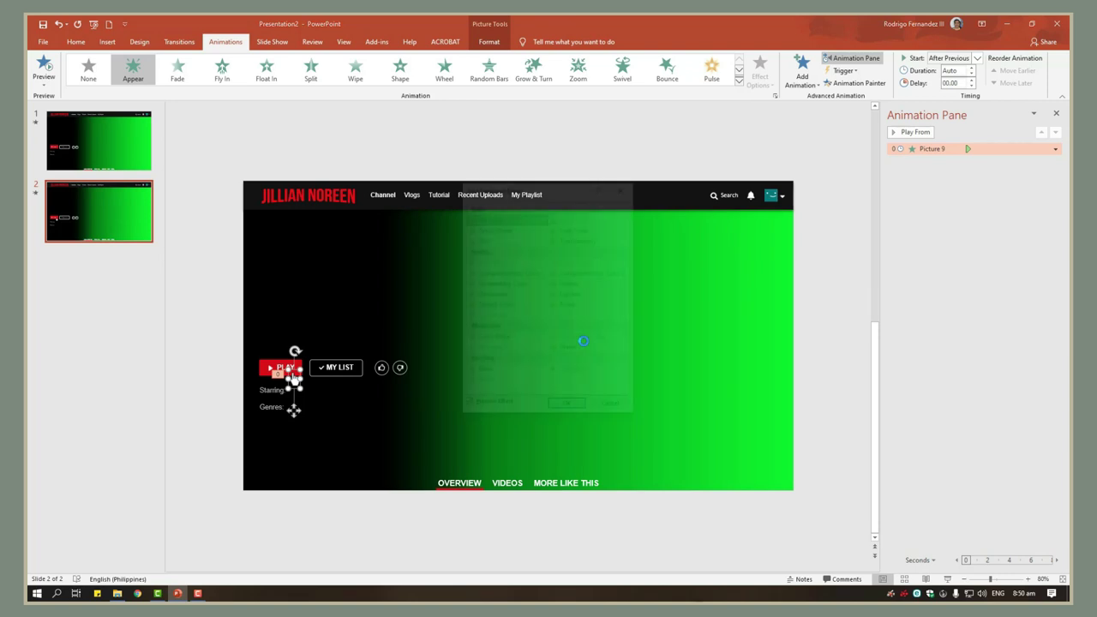
Step: Add a Pulse emphasis animation to the hand pointer picture, starting After Previous with a delay of 00.50
click(568, 306)
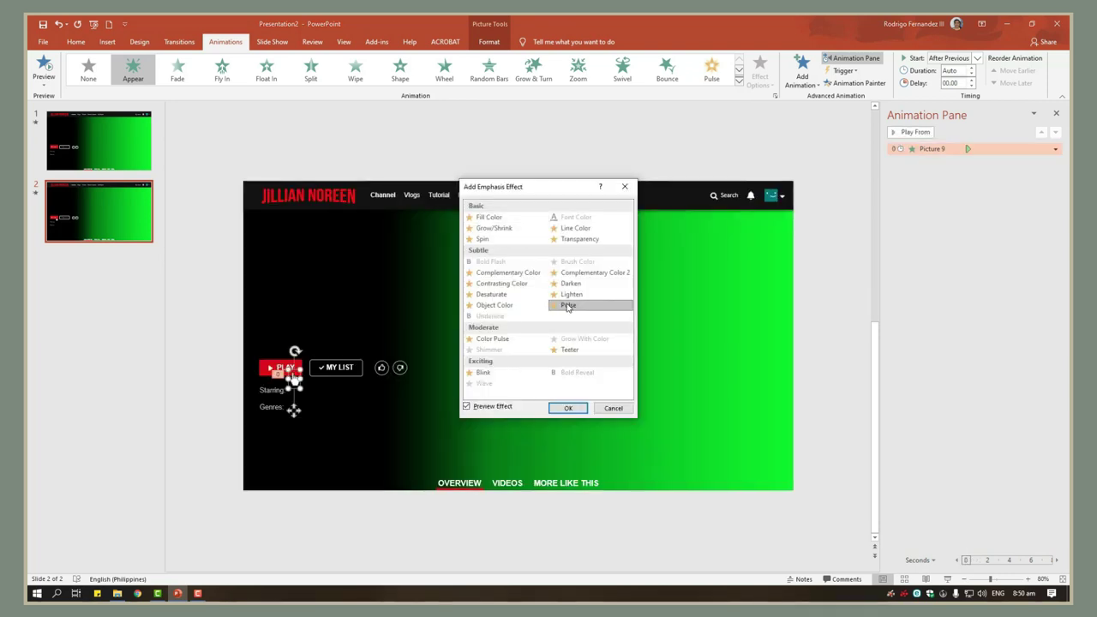
click(568, 409)
right_click(916, 160)
click(943, 200)
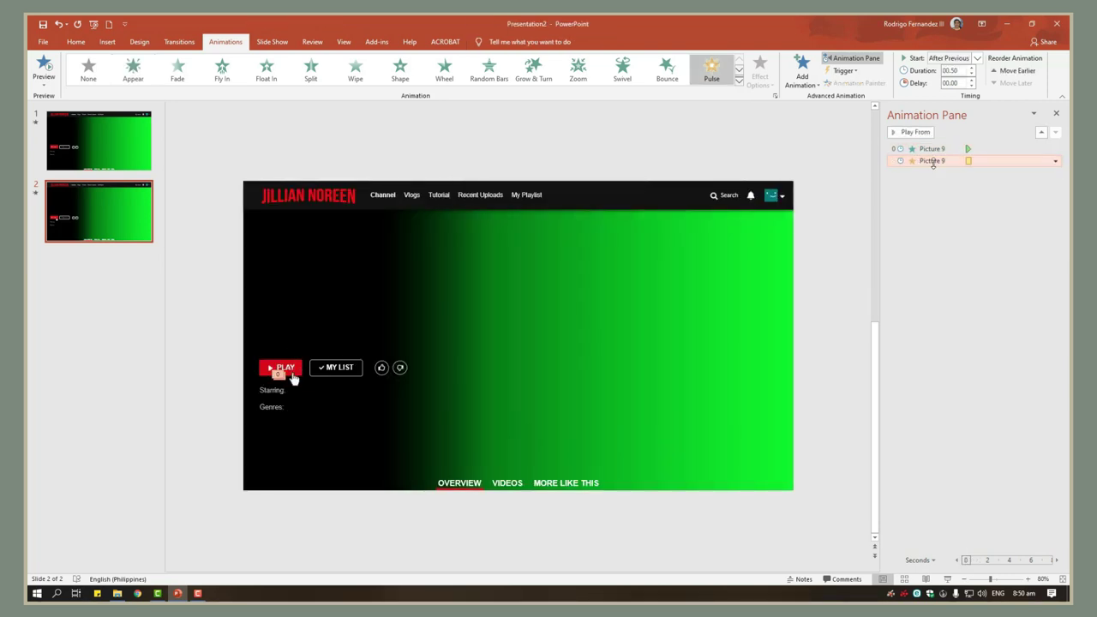
click(972, 83)
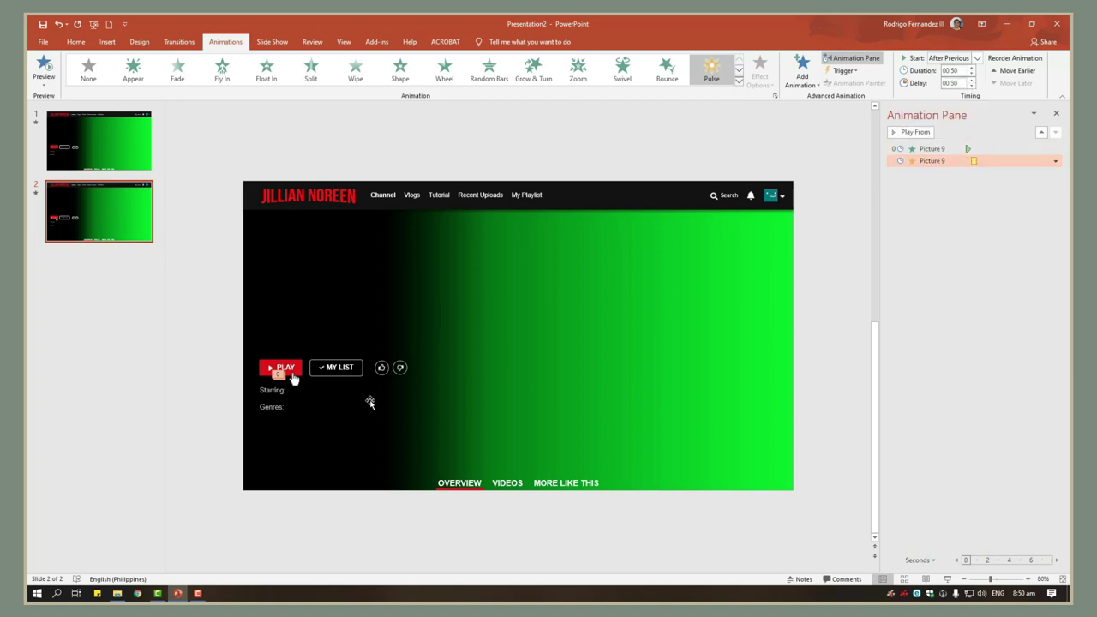
Step: Add a Pulse emphasis animation to the PLAY button on slide 2, starting With Previous, and preview the slide's animations from the first one
click(291, 378)
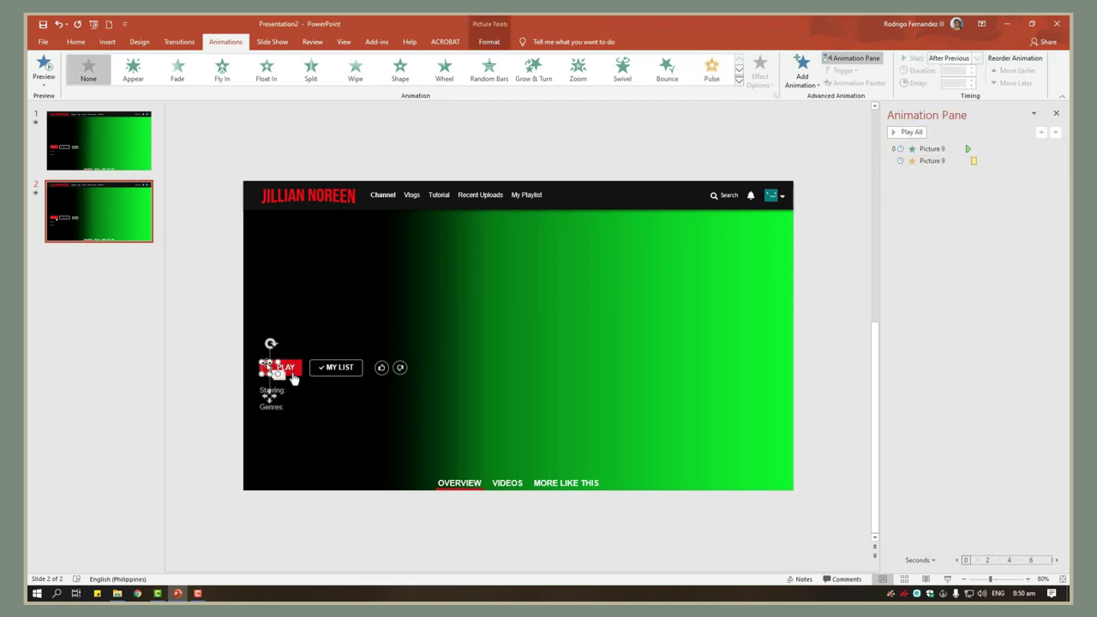
click(292, 379)
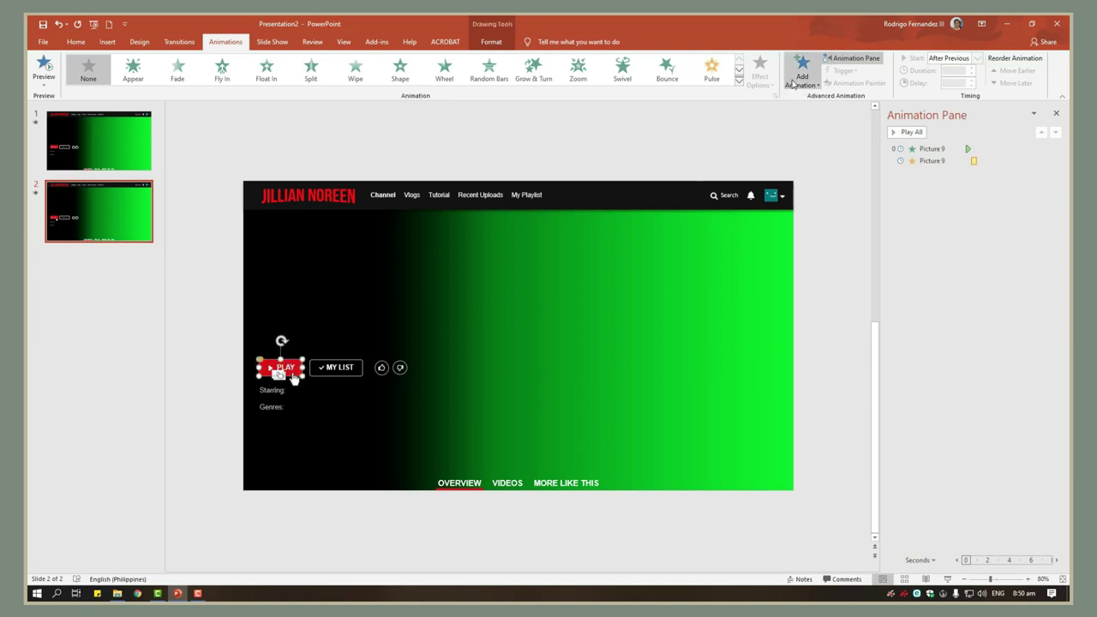
click(793, 83)
click(838, 484)
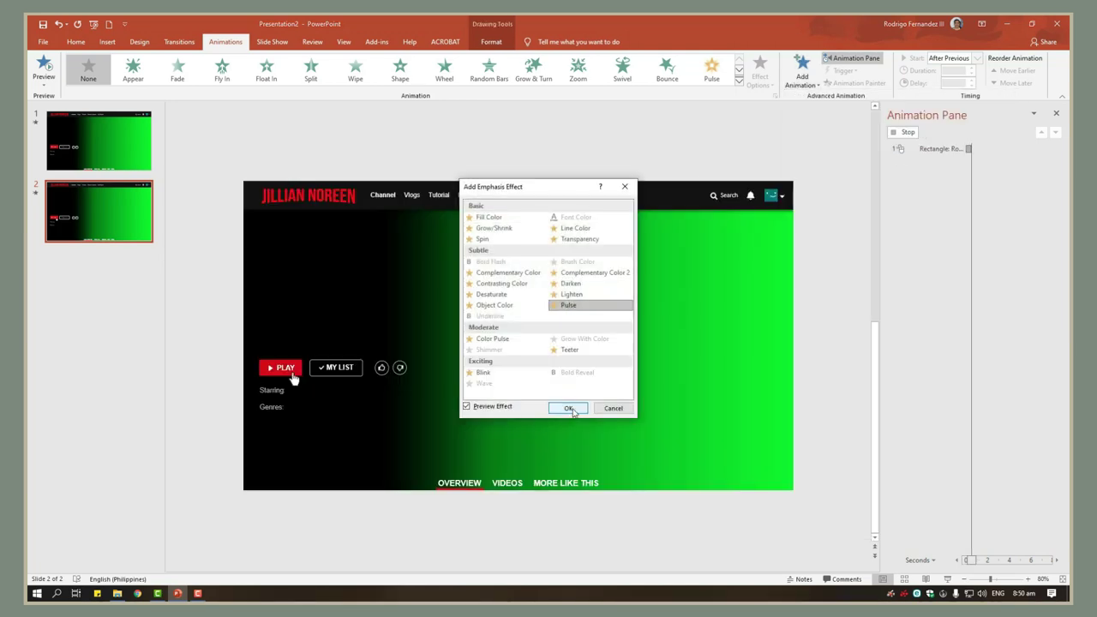
click(571, 409)
click(1056, 172)
click(988, 209)
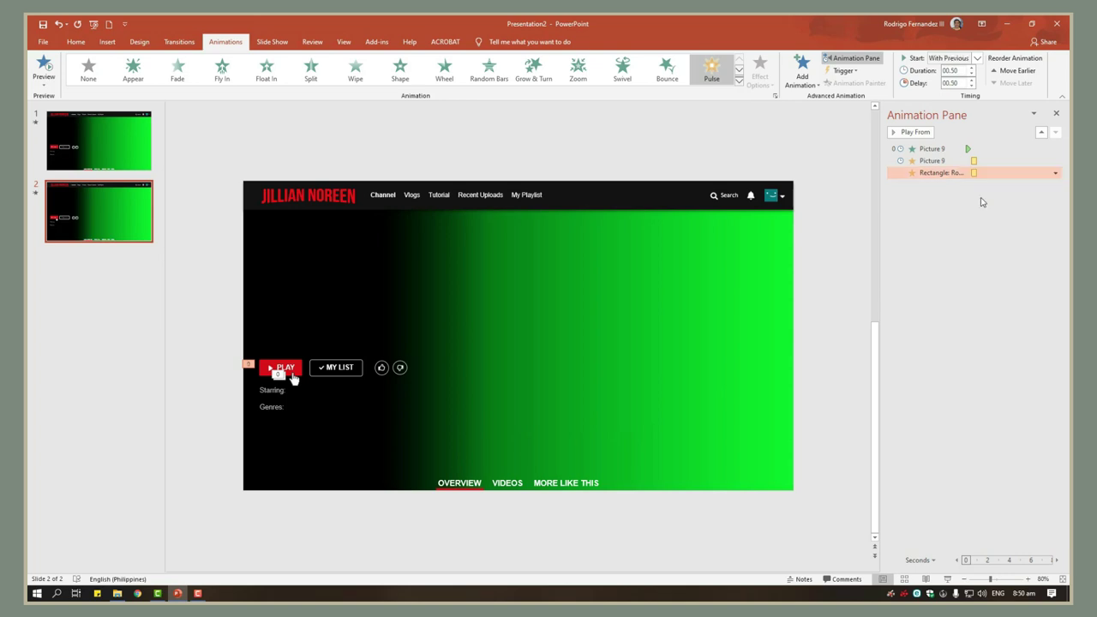
click(928, 148)
click(917, 134)
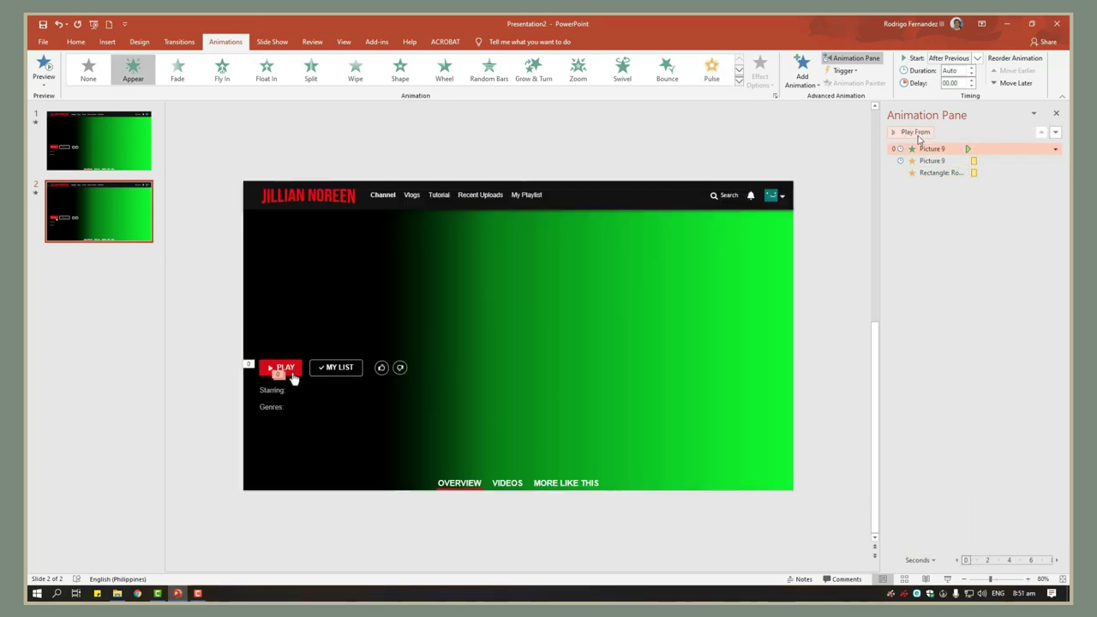
Step: Set an 08.00 delay on the motion path of the arrow pointer picture on slide 1
click(77, 134)
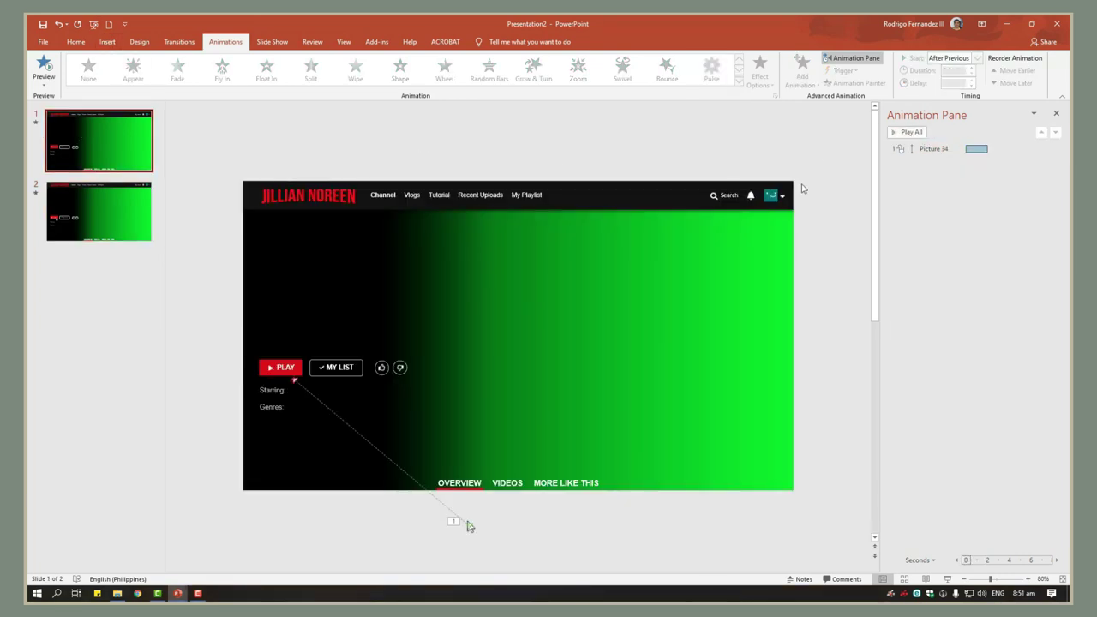
click(934, 149)
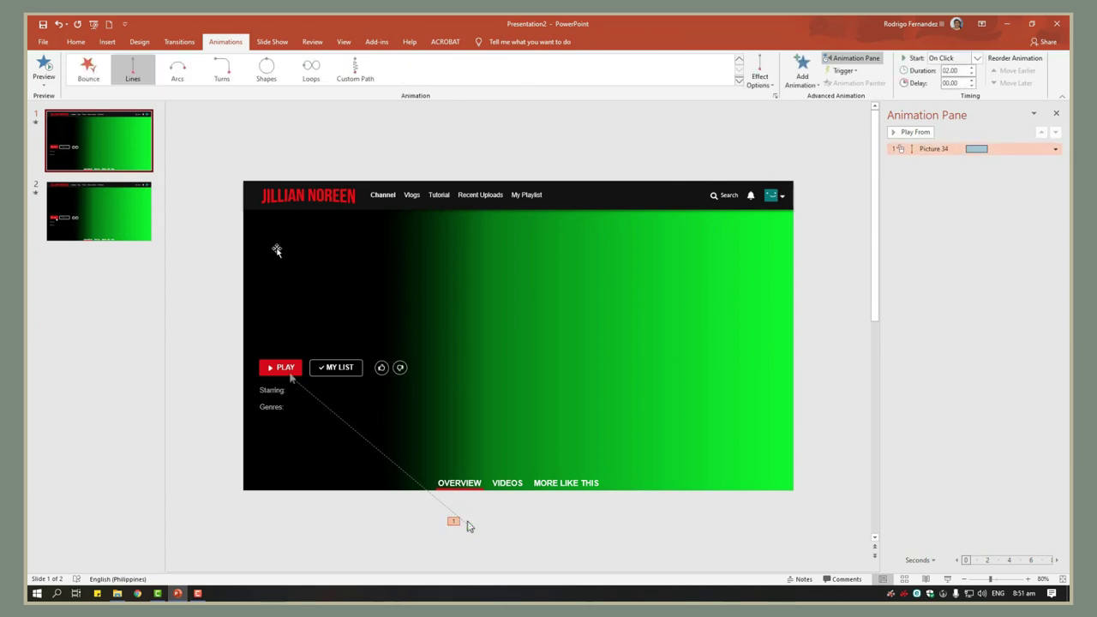
click(181, 45)
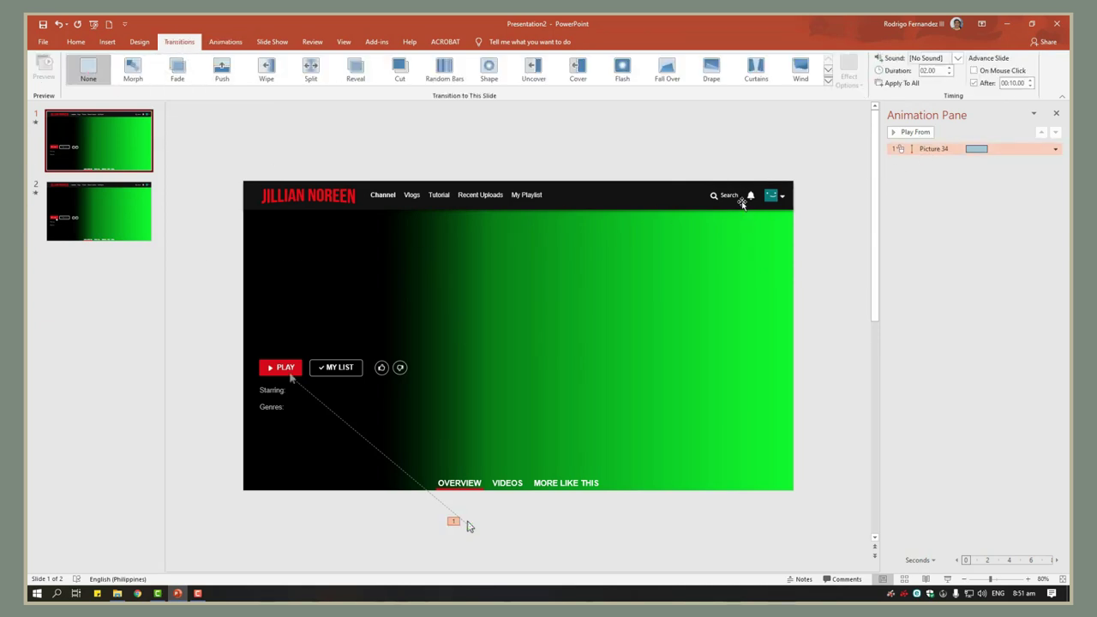
click(469, 526)
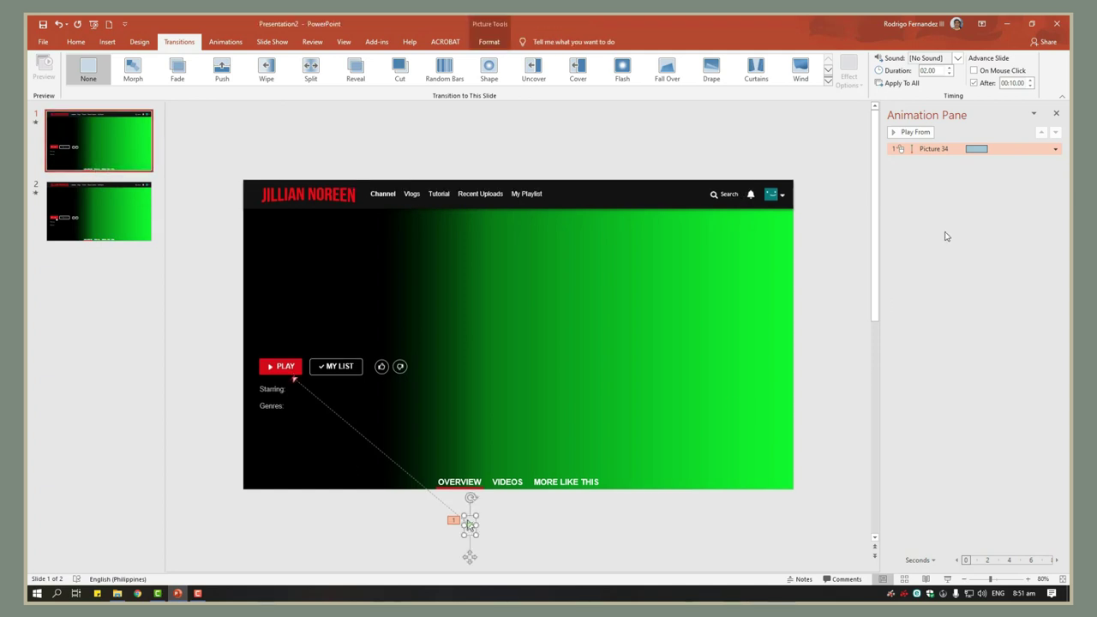
click(212, 43)
click(973, 80)
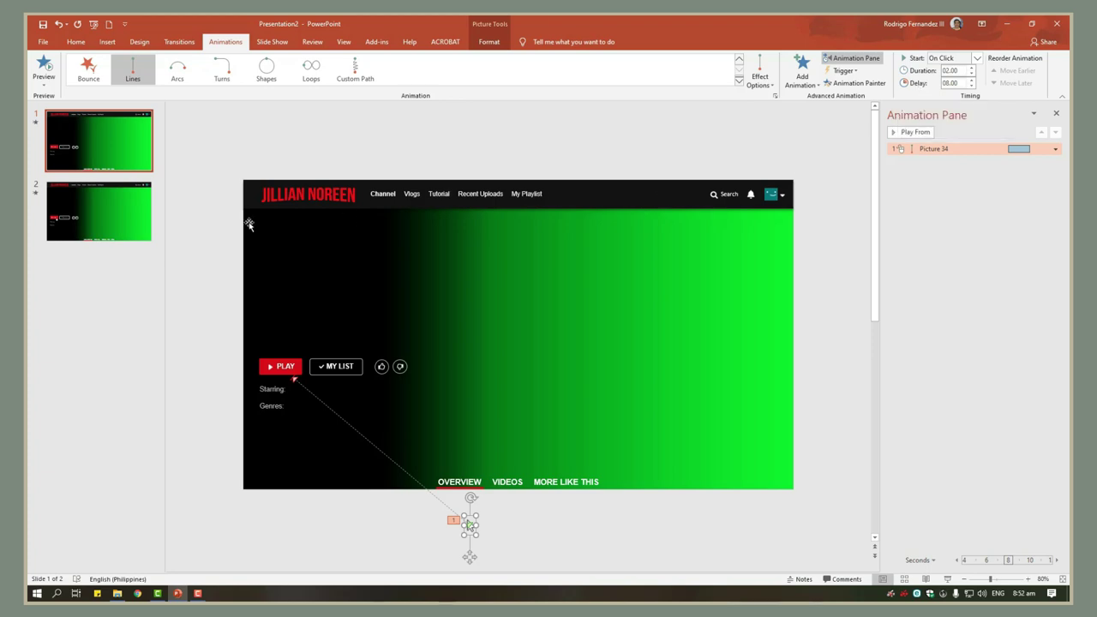
Step: Play the slide show from the beginning to check the pointer and button animations, and leave it
click(92, 23)
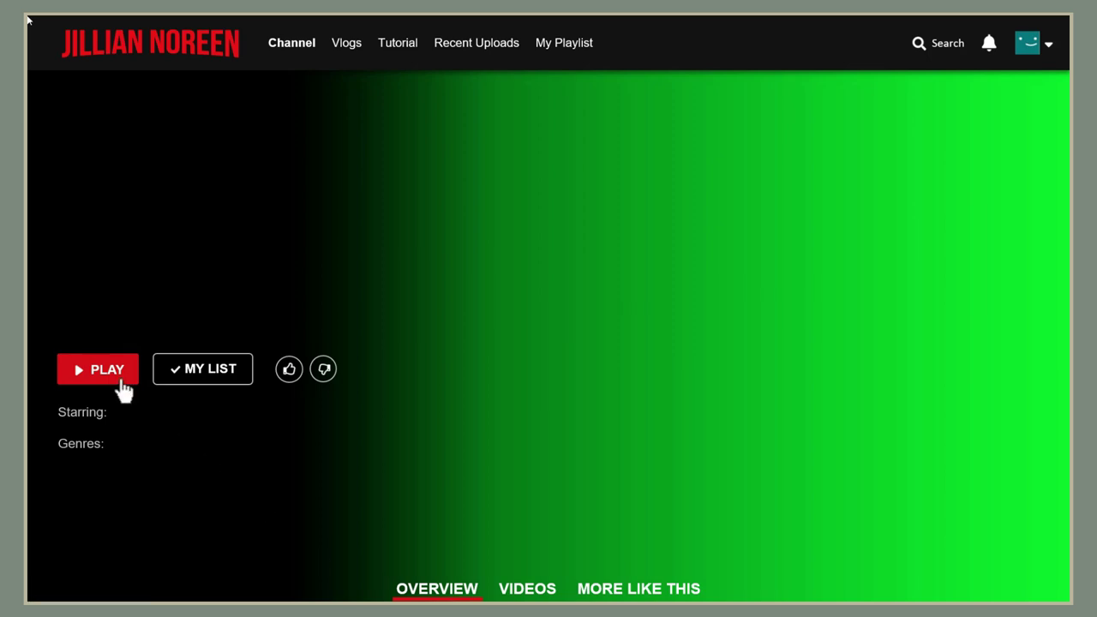
key(Escape)
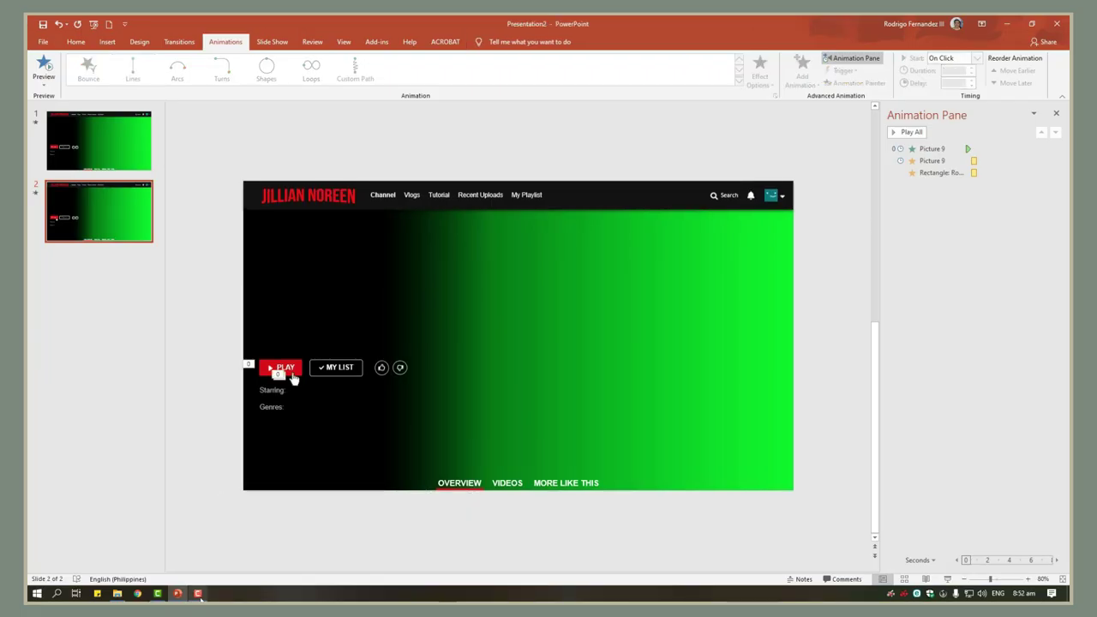
click(198, 593)
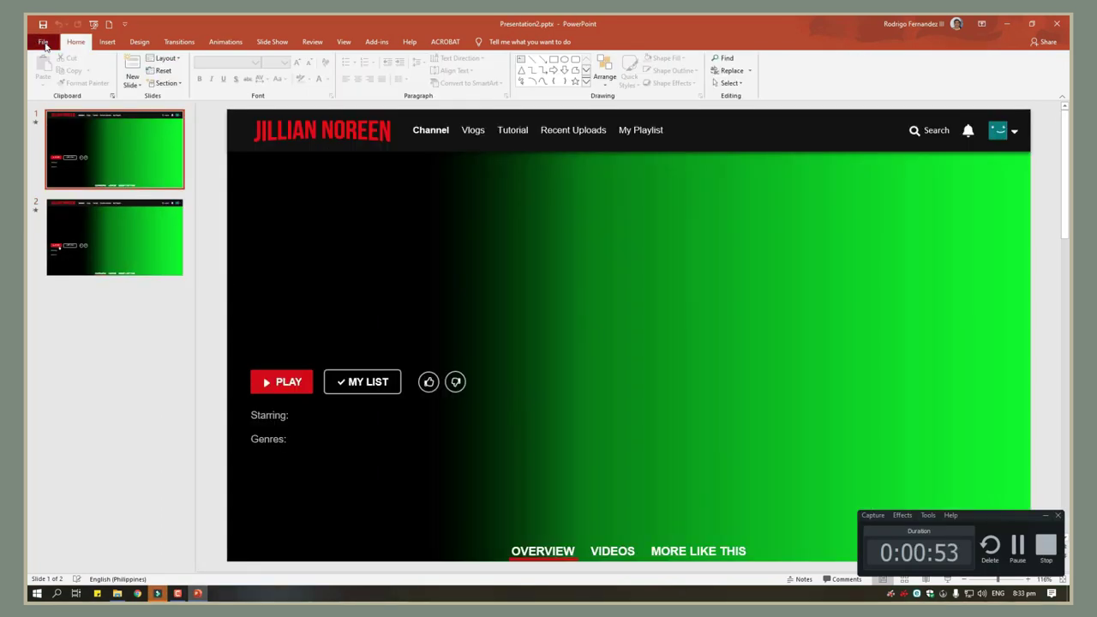
Step: Export the presentation as a Full HD (1080p) MPEG-4 video into the "netflix inspired intro - resources" folder, using recorded timings and narrations
click(43, 42)
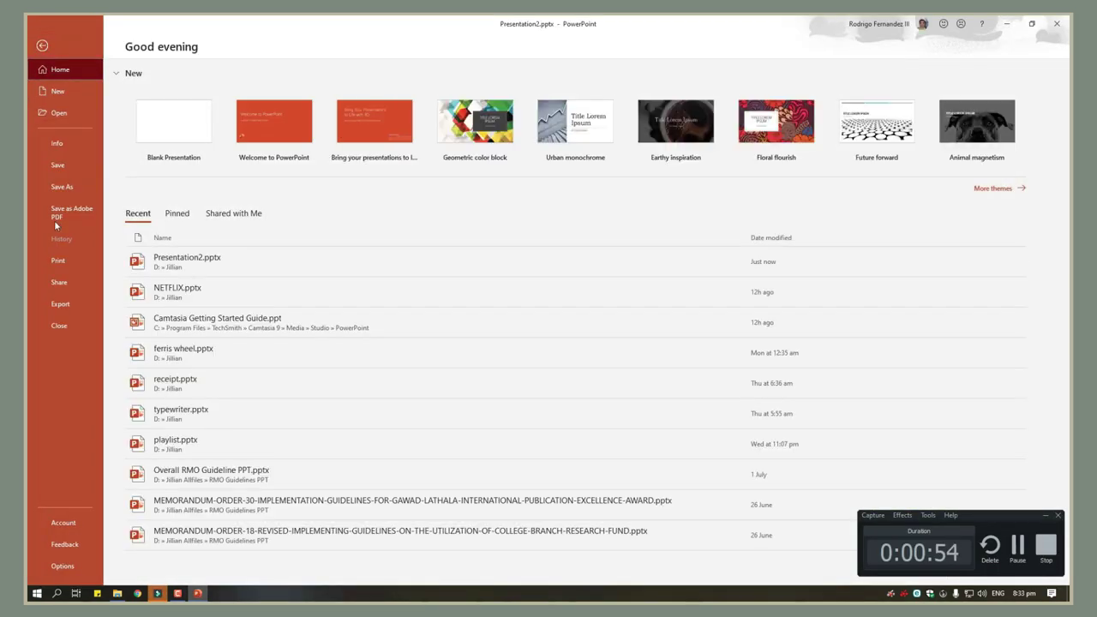
click(63, 307)
click(196, 161)
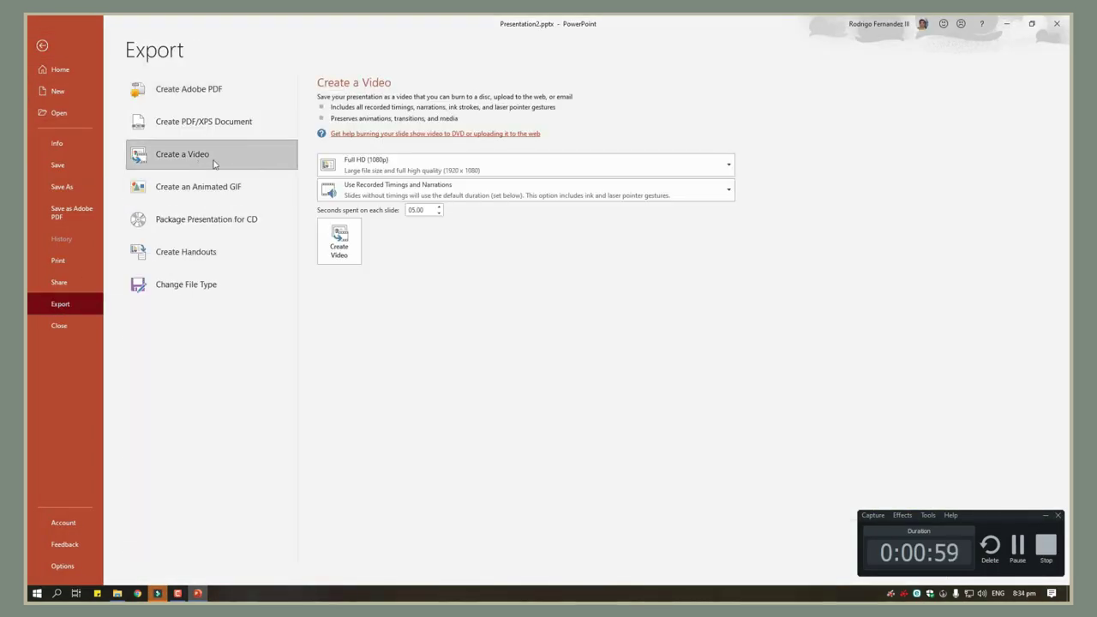
click(339, 242)
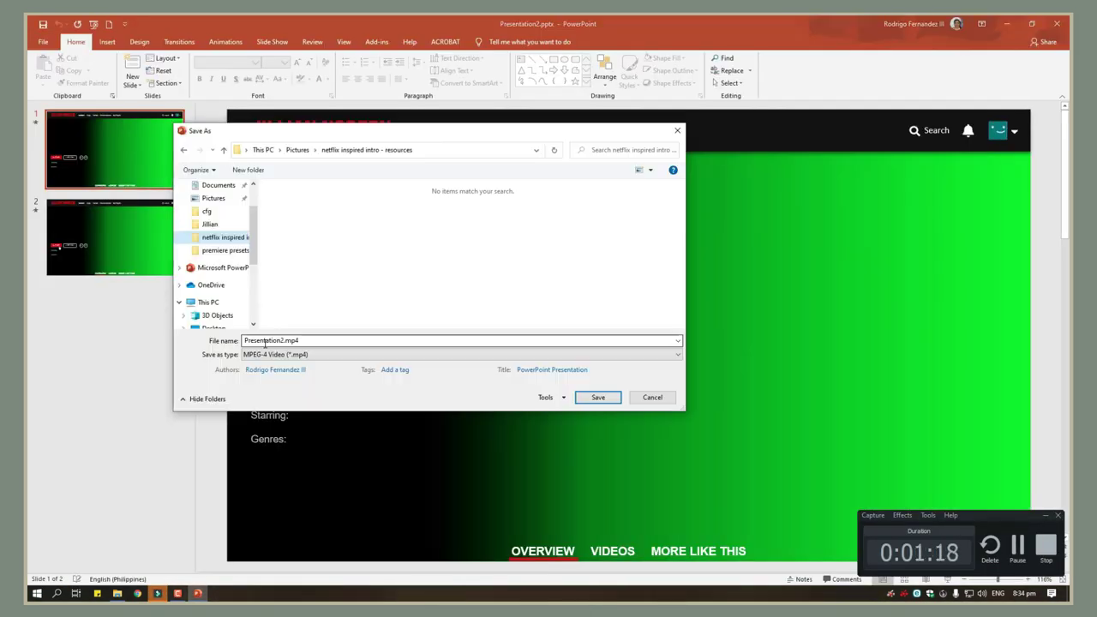
drag(285, 340, 247, 334)
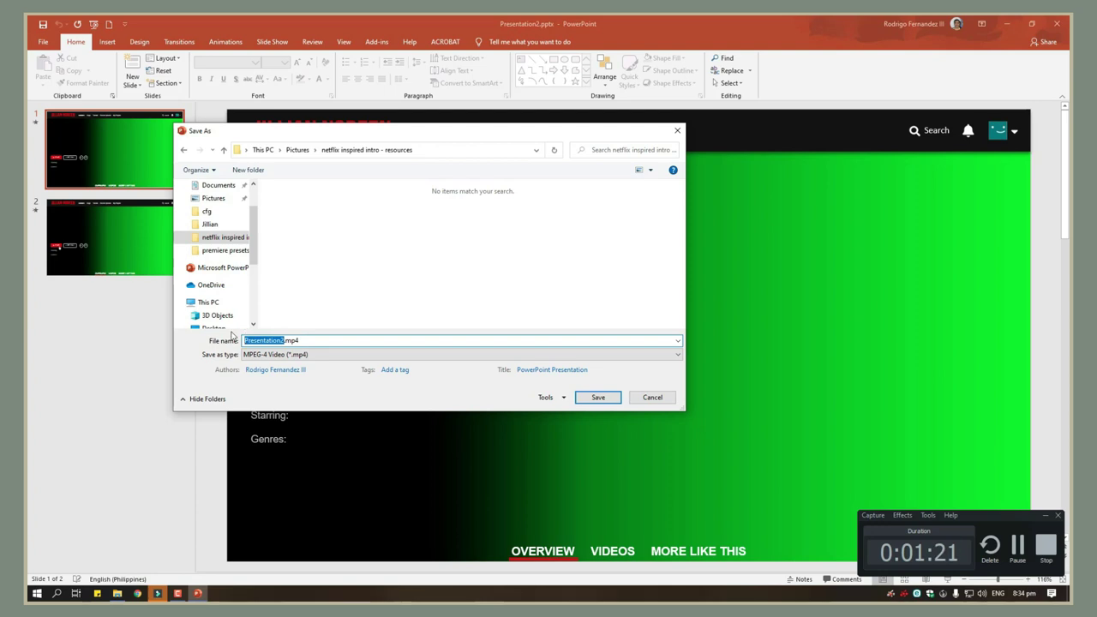
click(597, 397)
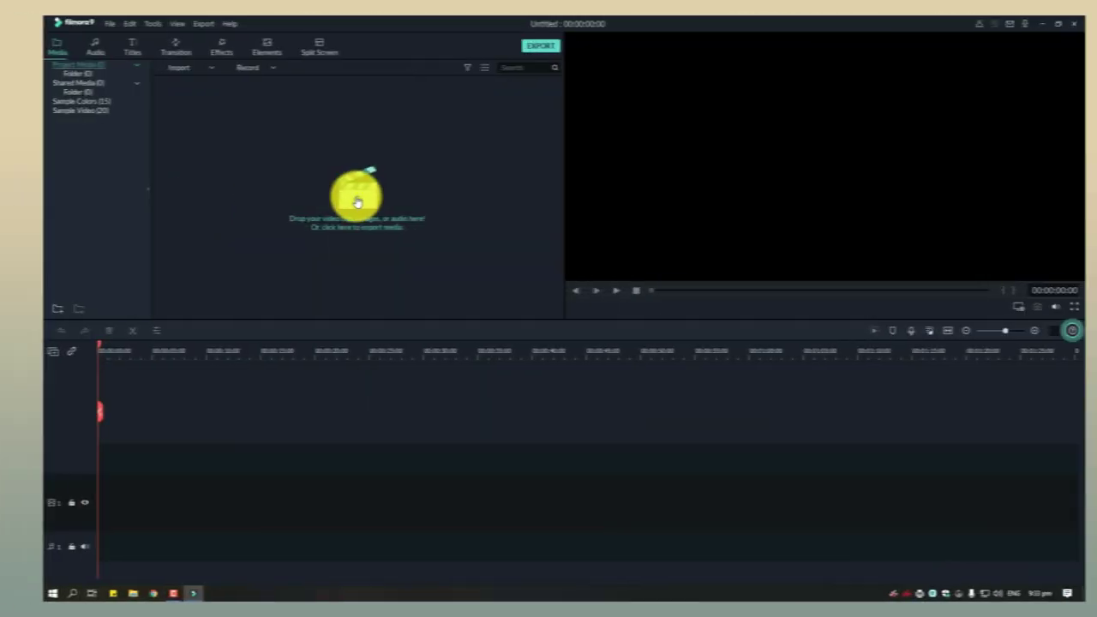
Step: Switch to Filmora9, import netflix.mp4 from the "netflix inspired intro - resources" folder, and place it at the start of video track 1
click(343, 199)
click(80, 101)
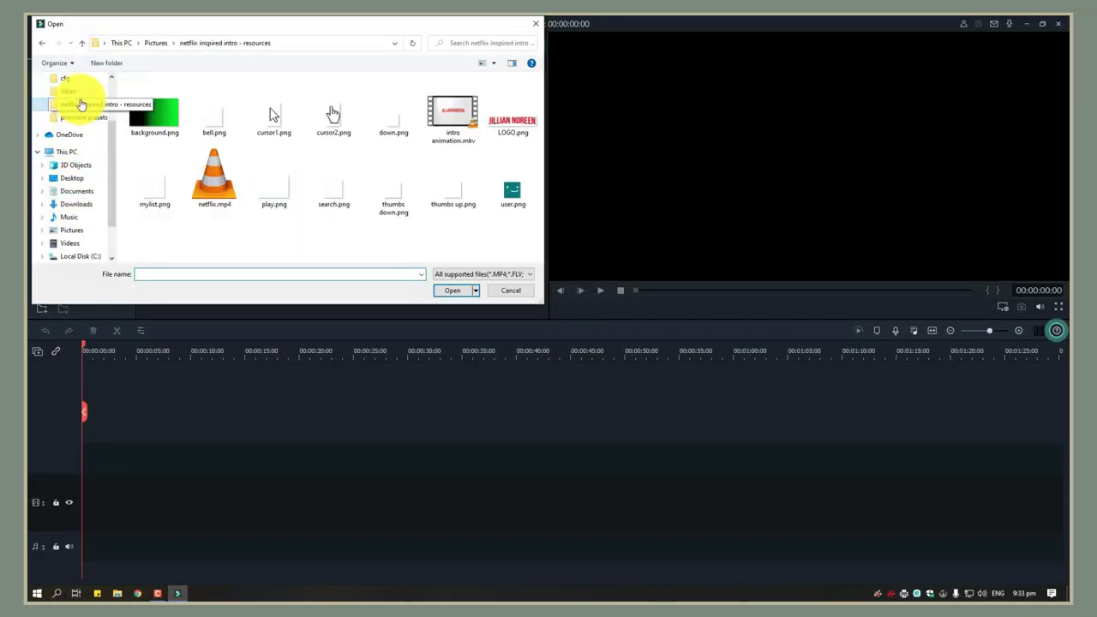
click(233, 195)
click(450, 291)
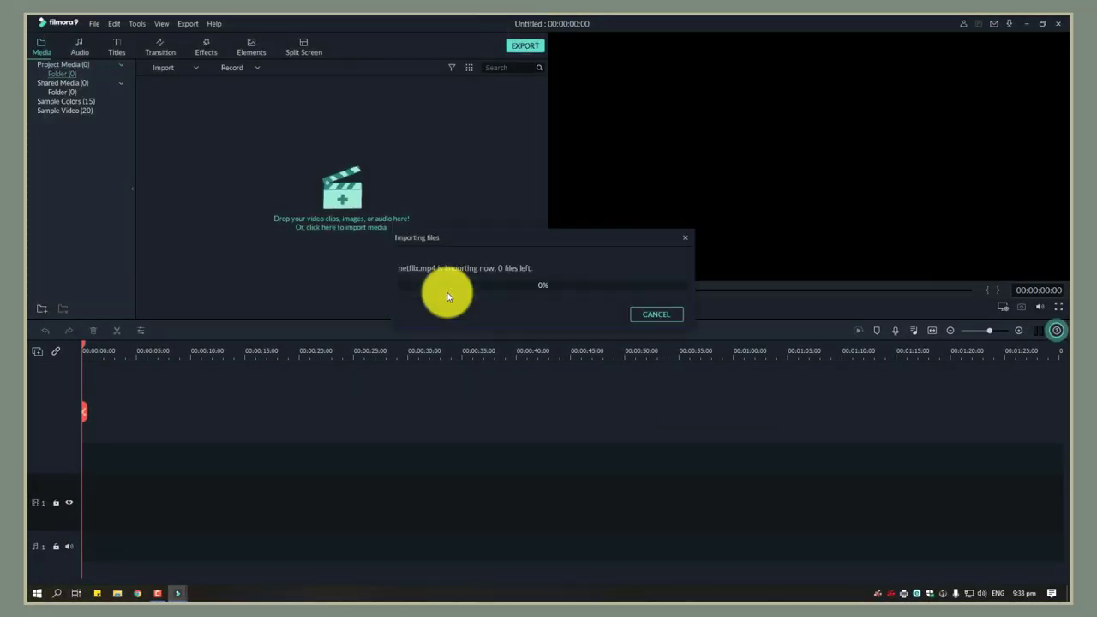
drag(194, 122, 81, 504)
click(556, 329)
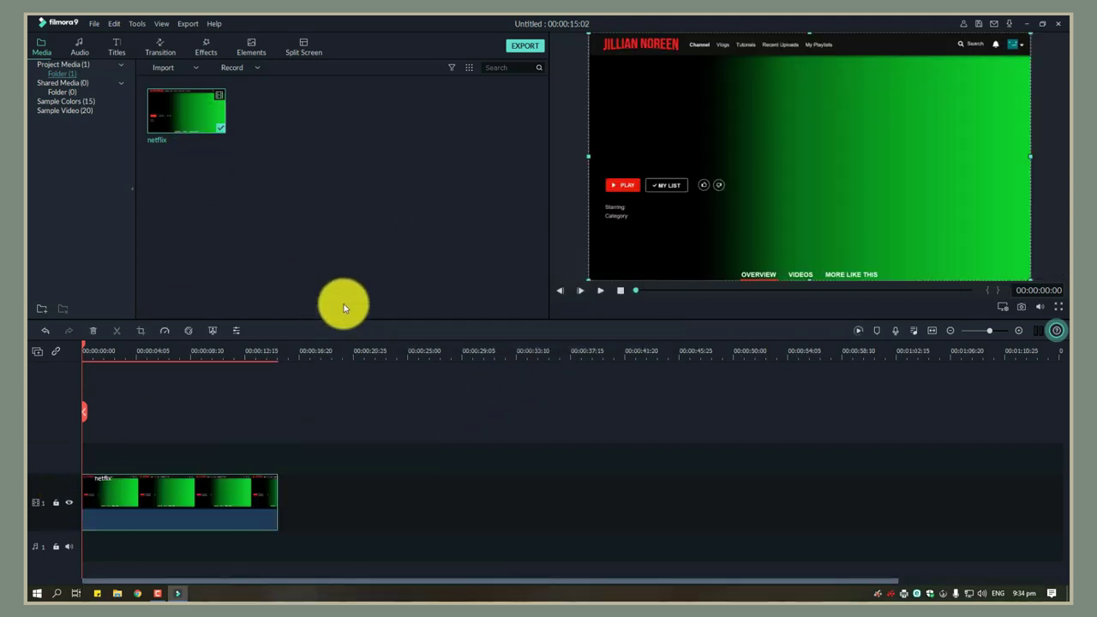
Step: Import intro animation.mkv and place it directly after the netflix clip on video track 1
click(167, 66)
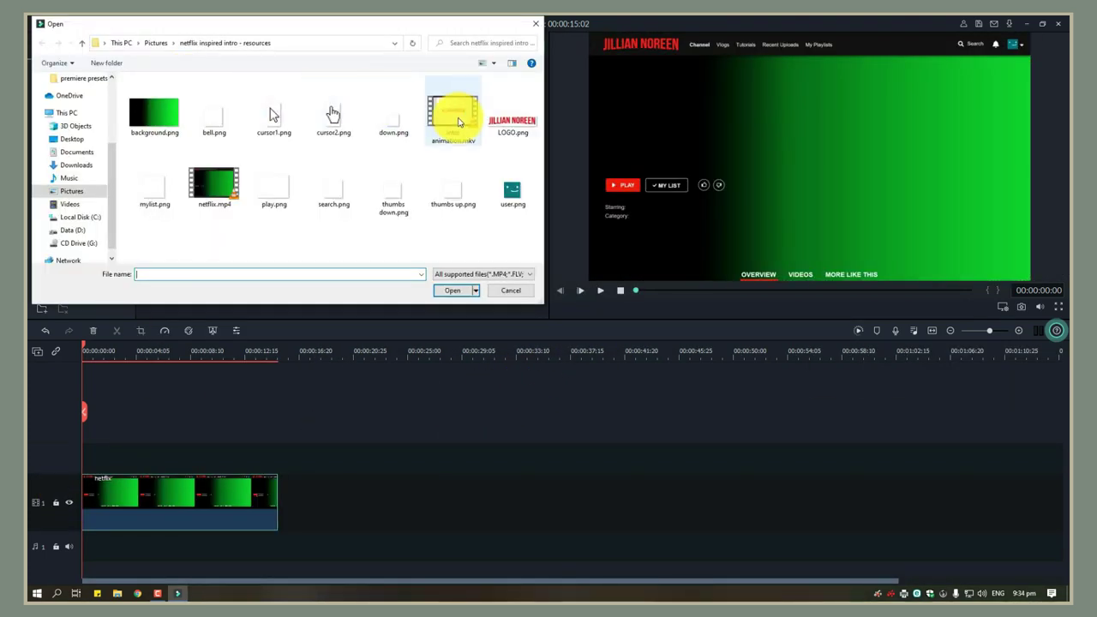
click(452, 115)
click(455, 292)
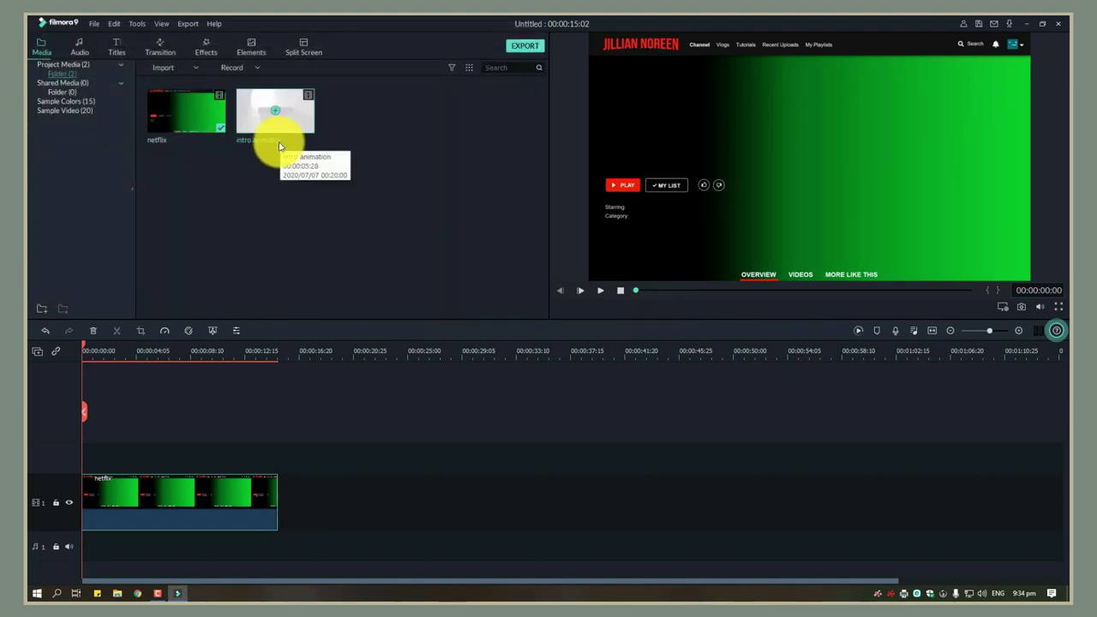
drag(295, 122, 286, 504)
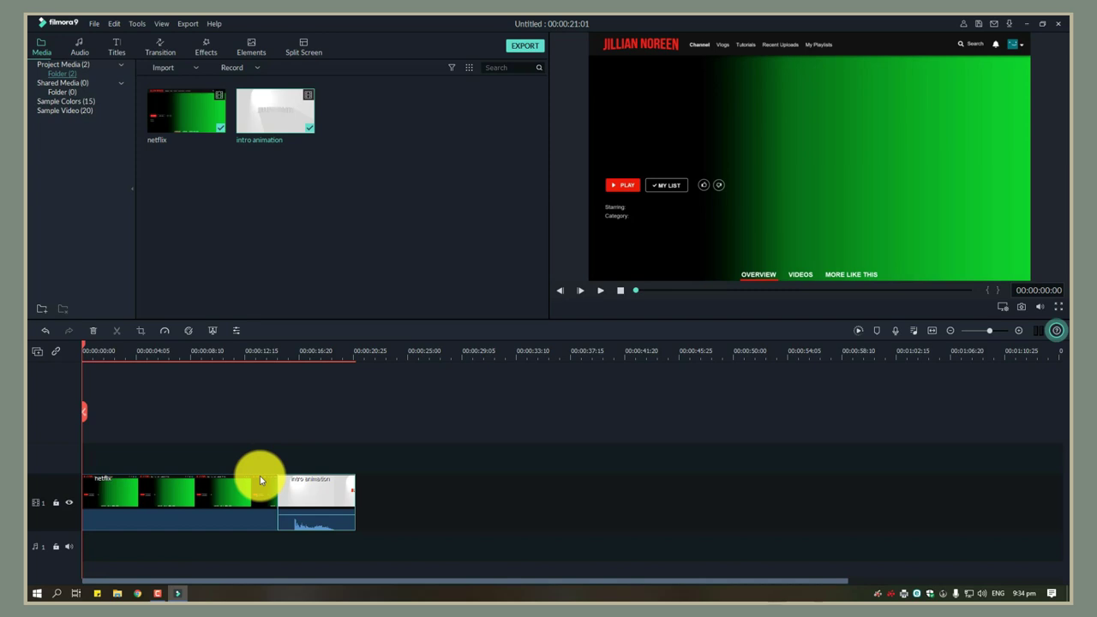
double_click(220, 497)
click(513, 303)
Step: Import the clips video (6), video 12 and video 11, and place them in that order on video track 2
drag(147, 352, 126, 351)
click(170, 68)
click(175, 83)
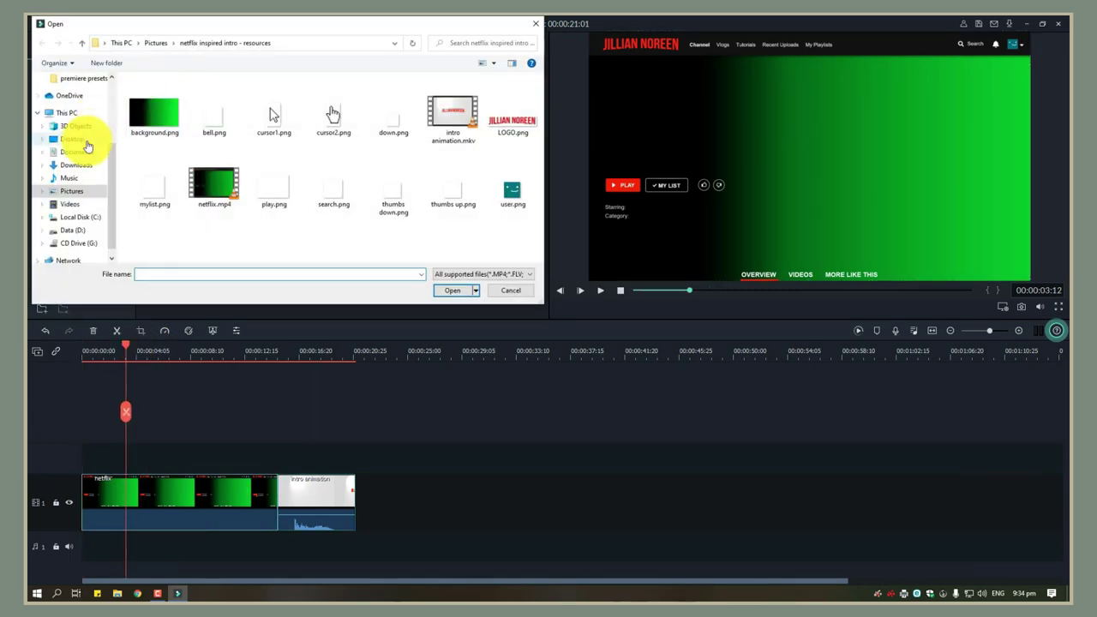
scroll(86, 129, up, 5)
click(79, 113)
drag(120, 90, 304, 153)
click(450, 291)
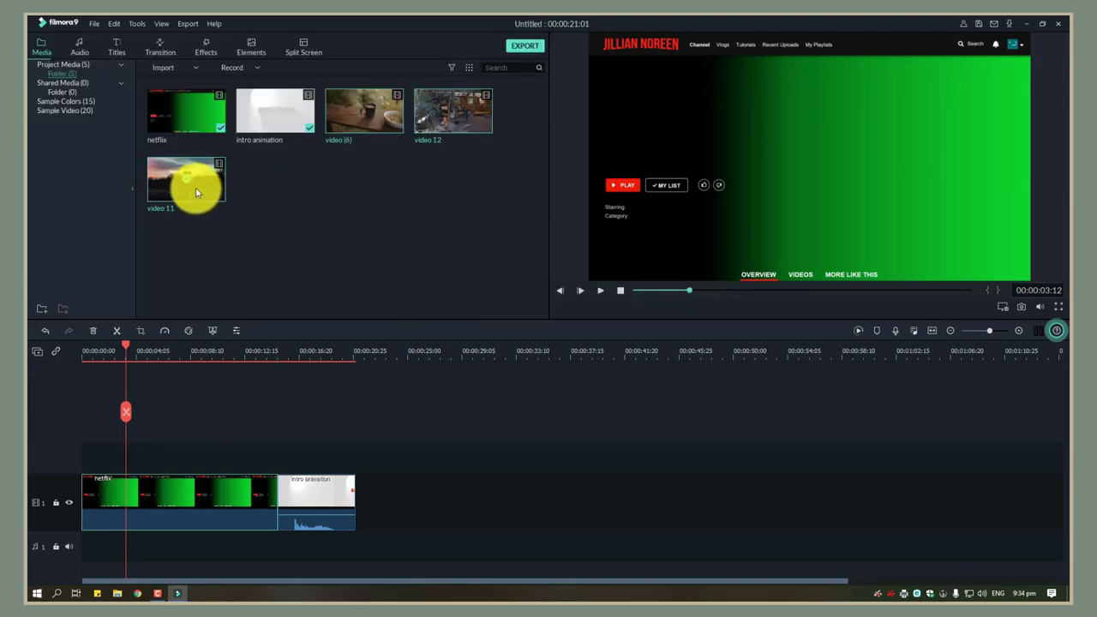
drag(192, 189, 118, 418)
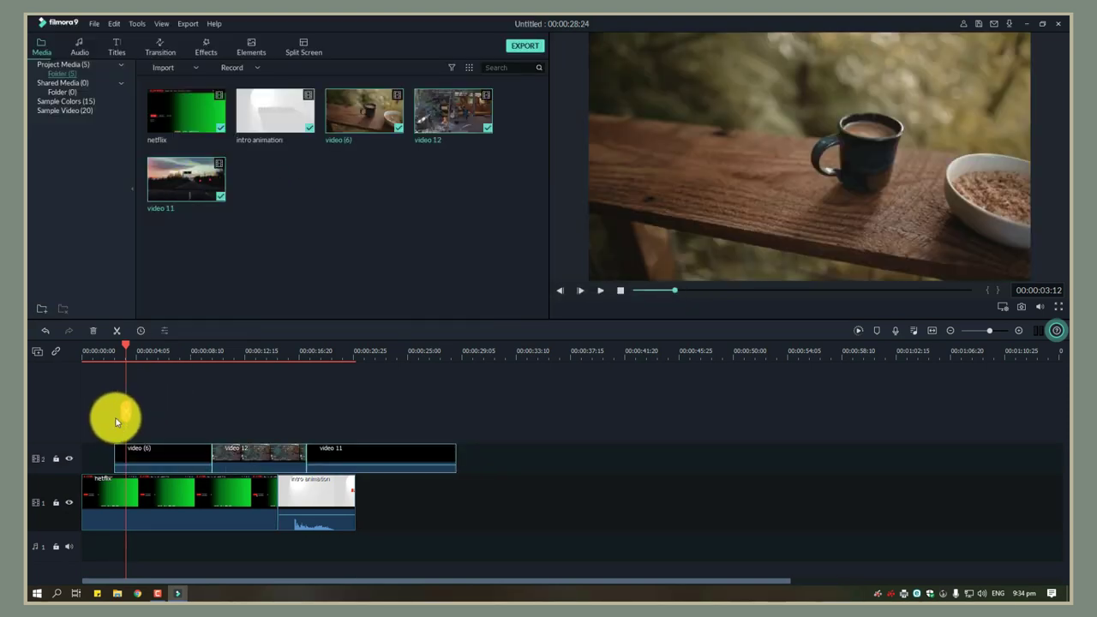
Step: Cut away the part of video (6) before 00:00:06:22 and move the remainder to video track 3 above the start of video 11
drag(114, 348, 169, 351)
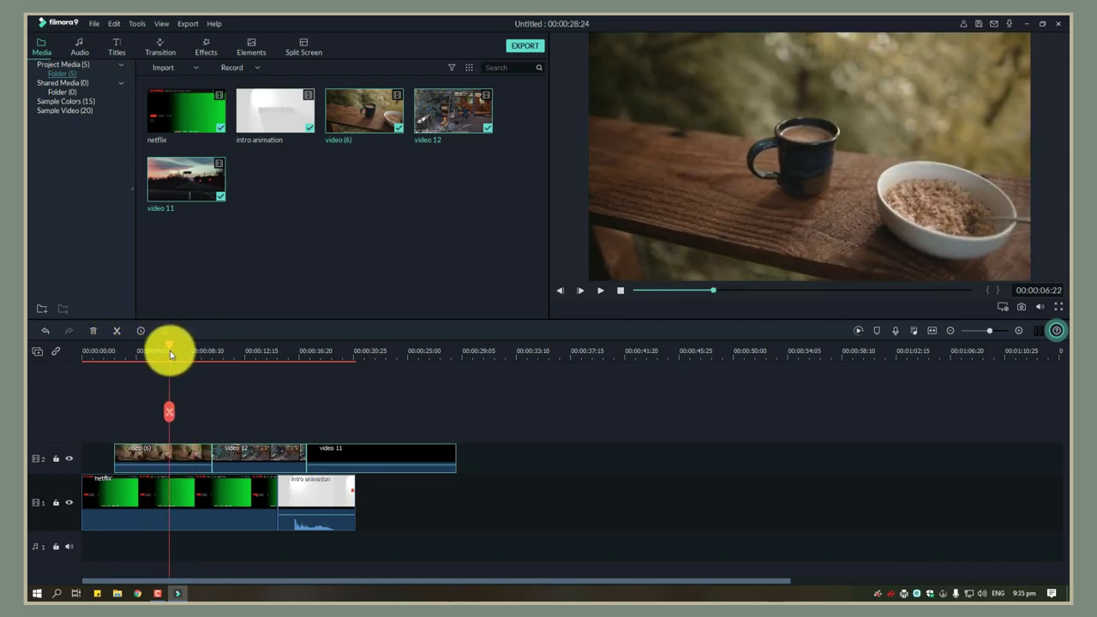
click(140, 445)
drag(150, 452, 330, 426)
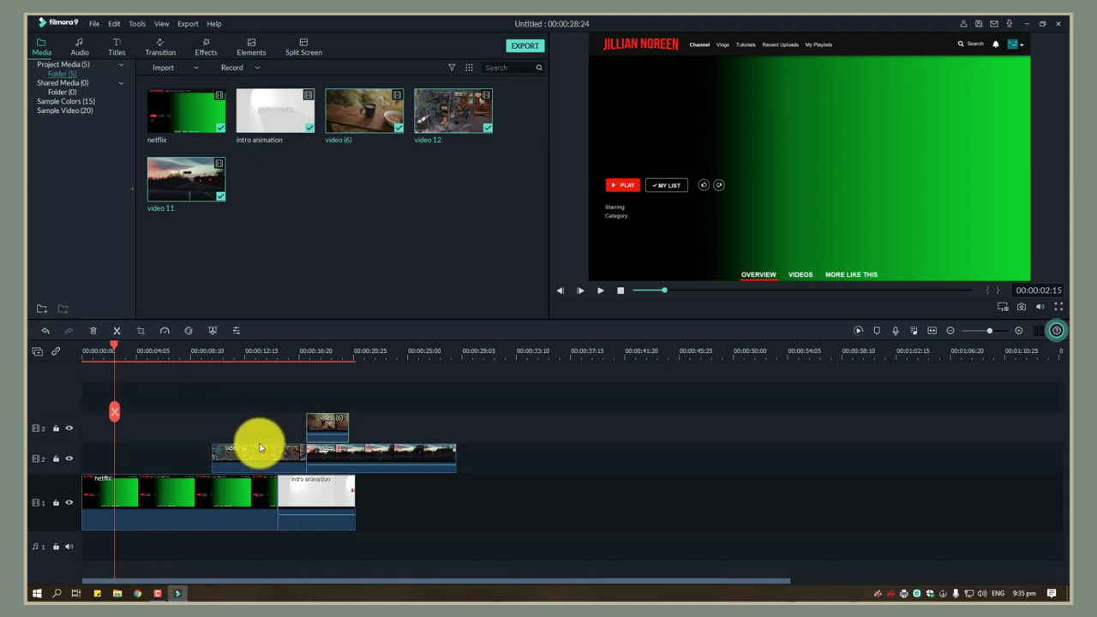
Step: Move video 12 earlier on video track 2 and cut away its part before 00:00:10:05
drag(257, 441, 196, 440)
click(199, 350)
drag(222, 349, 214, 350)
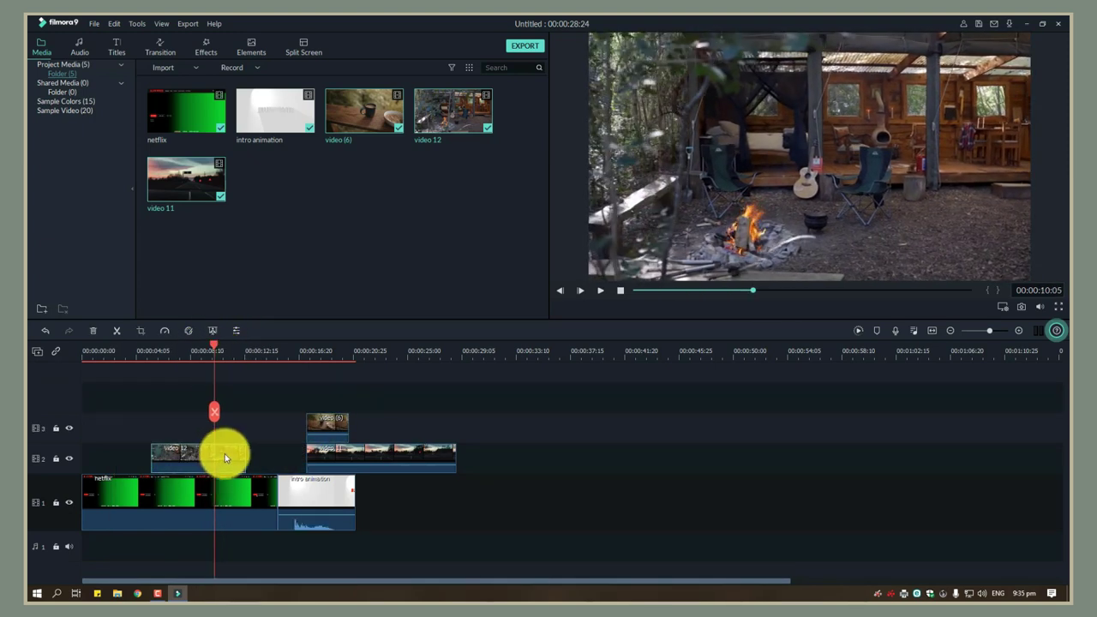
click(180, 462)
Step: Place video (6) and video 11 back to back after video 12 on track 2, and delete video 11's part beyond 00:00:16:07
drag(312, 429, 212, 449)
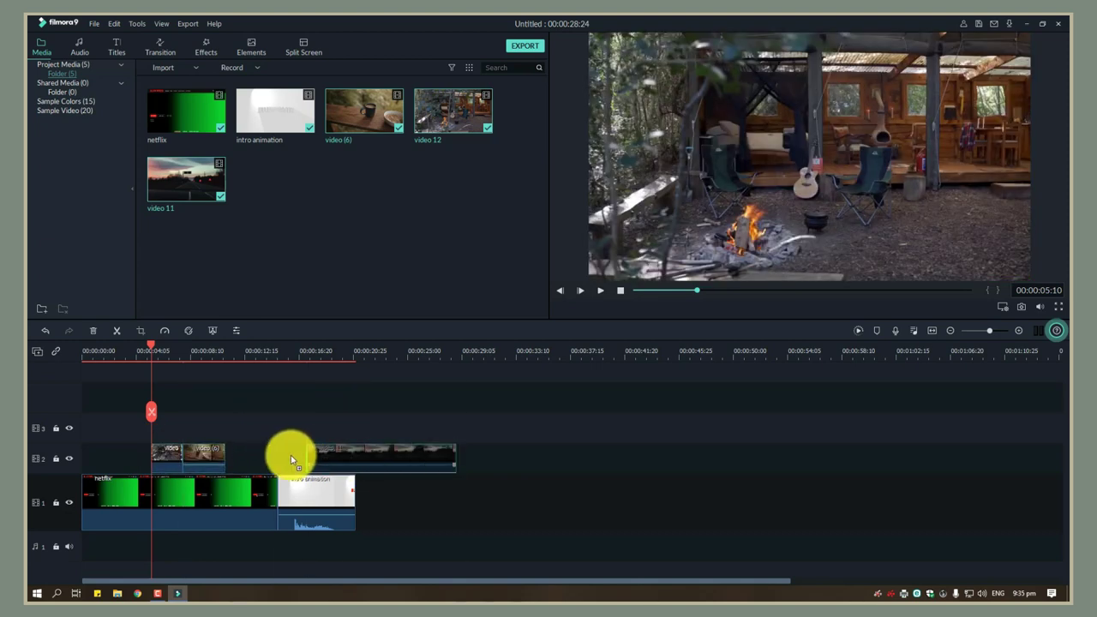
drag(291, 460, 211, 459)
drag(250, 350, 294, 349)
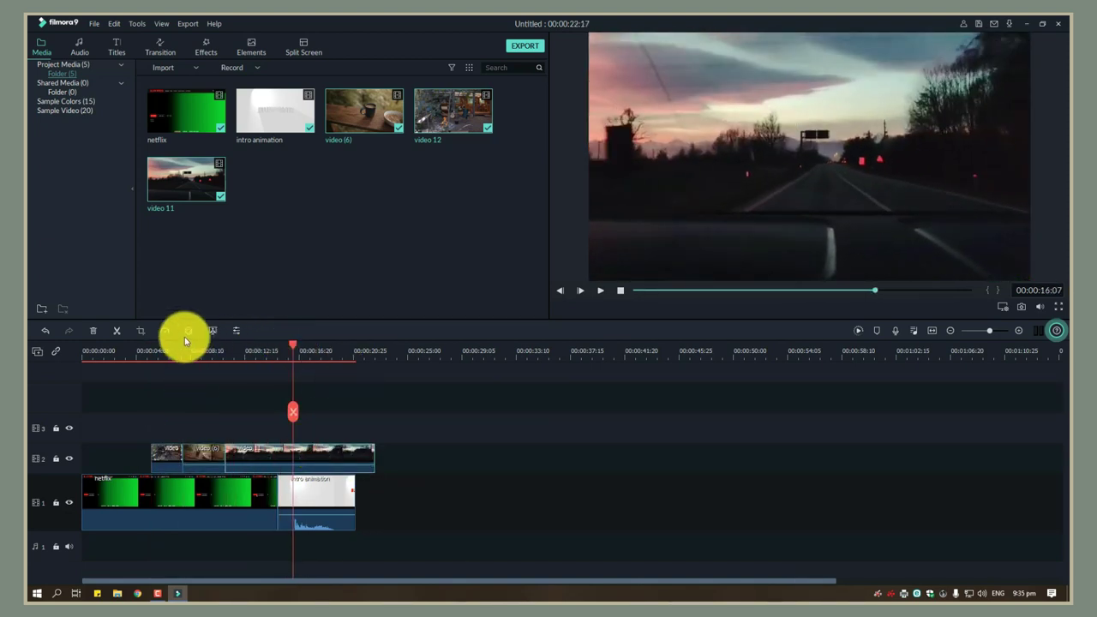
key(Delete)
Step: Shift the three trimmed clips to the start of track 2, and move the netflix and intro animation clips to track 3 above them
drag(107, 351, 67, 346)
drag(260, 448, 147, 453)
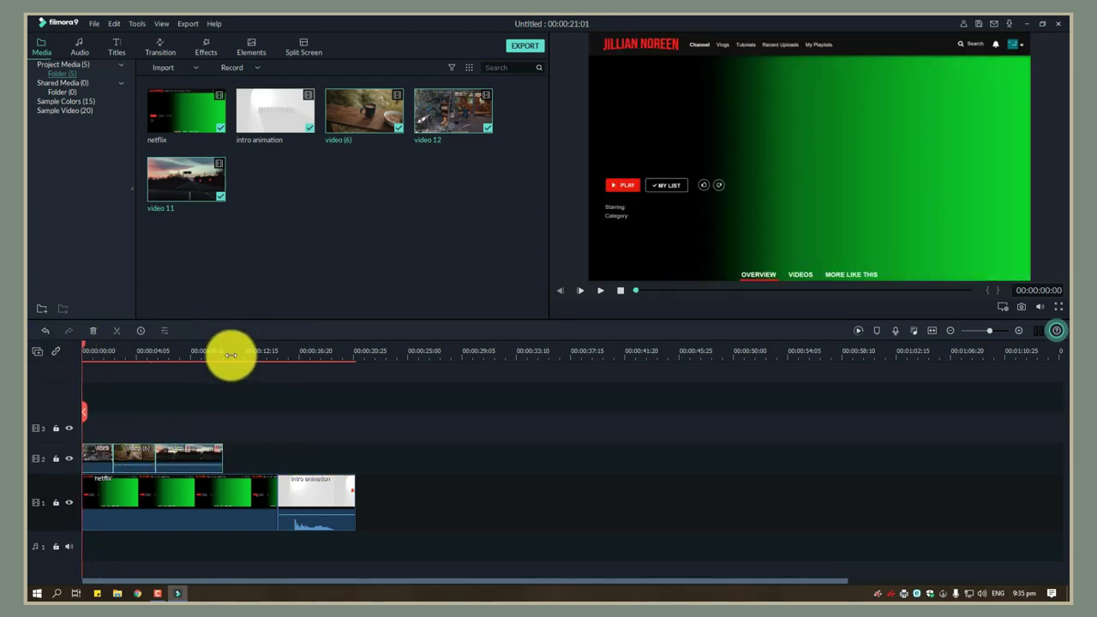
click(222, 350)
drag(222, 350, 251, 350)
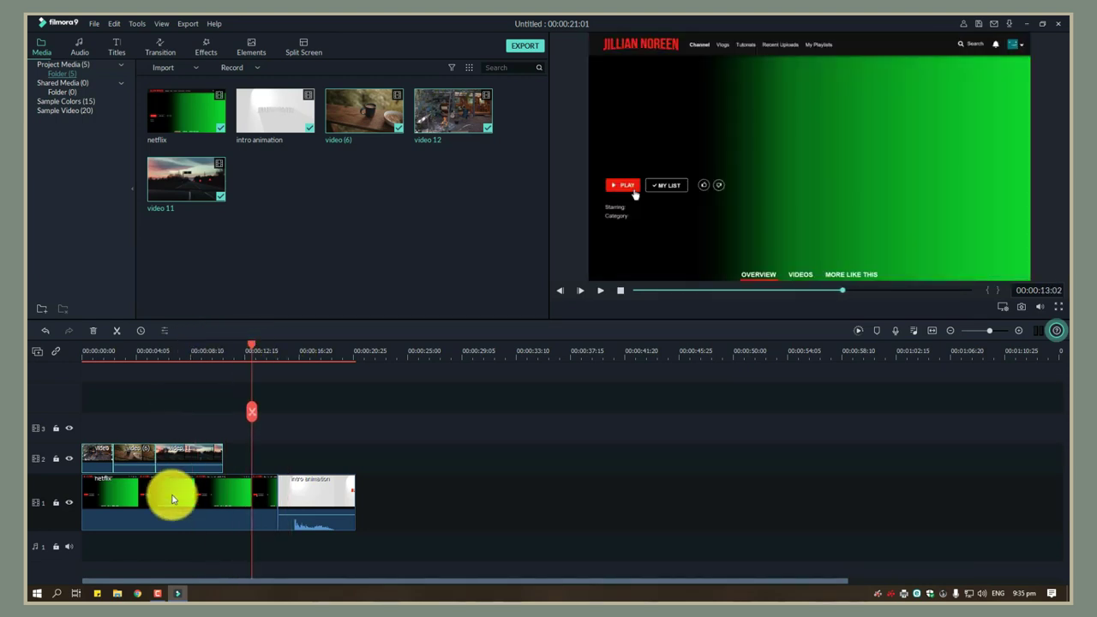
drag(197, 483, 160, 412)
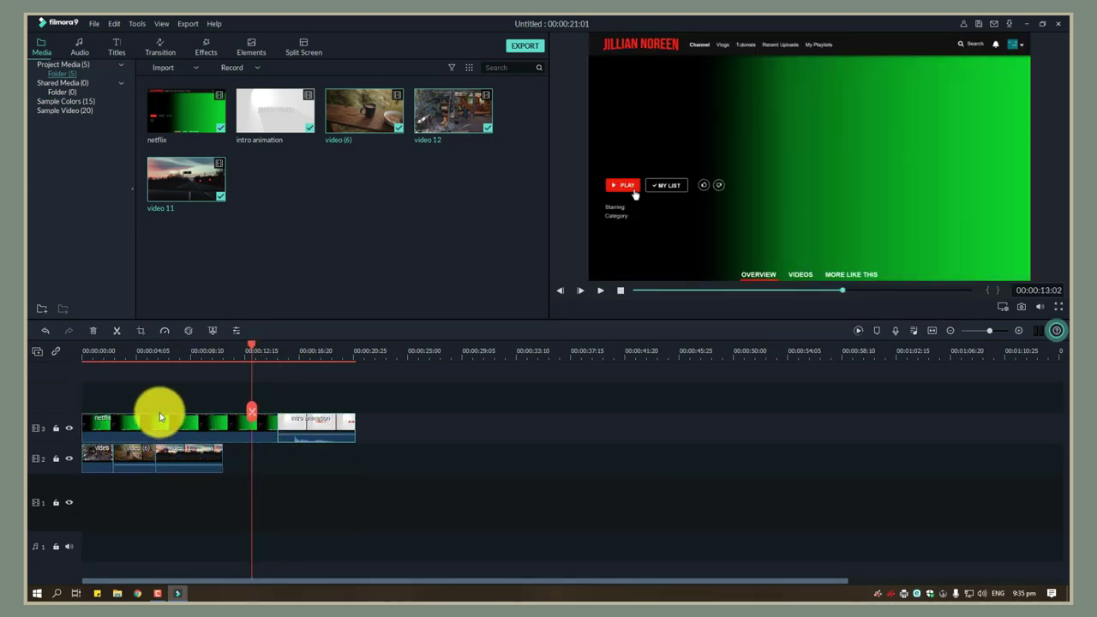
Step: Shorten the video 11 clip on track 2 so that it ends at 00:00:10:02
click(218, 347)
mouse_move(218, 346)
mouse_down()
mouse_move(203, 343)
mouse_move(224, 347)
mouse_up()
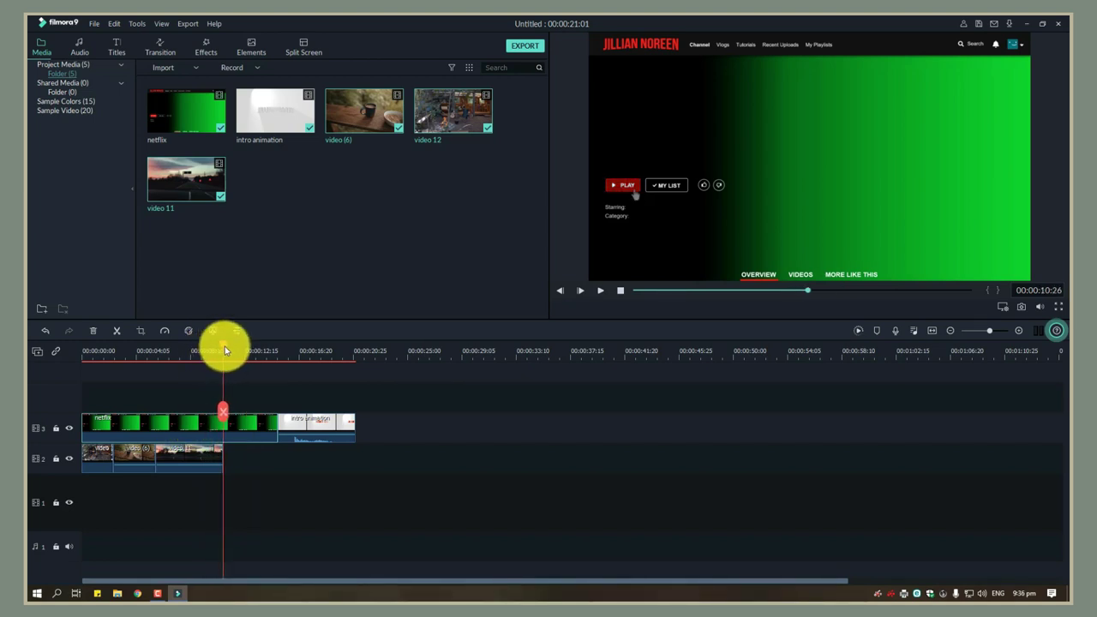
click(216, 452)
drag(217, 452, 223, 450)
drag(225, 352, 213, 352)
drag(222, 449, 221, 452)
Step: Enable Chroma Key on the netflix clip and sample the bright green area of its preview as the key colour
double_click(195, 420)
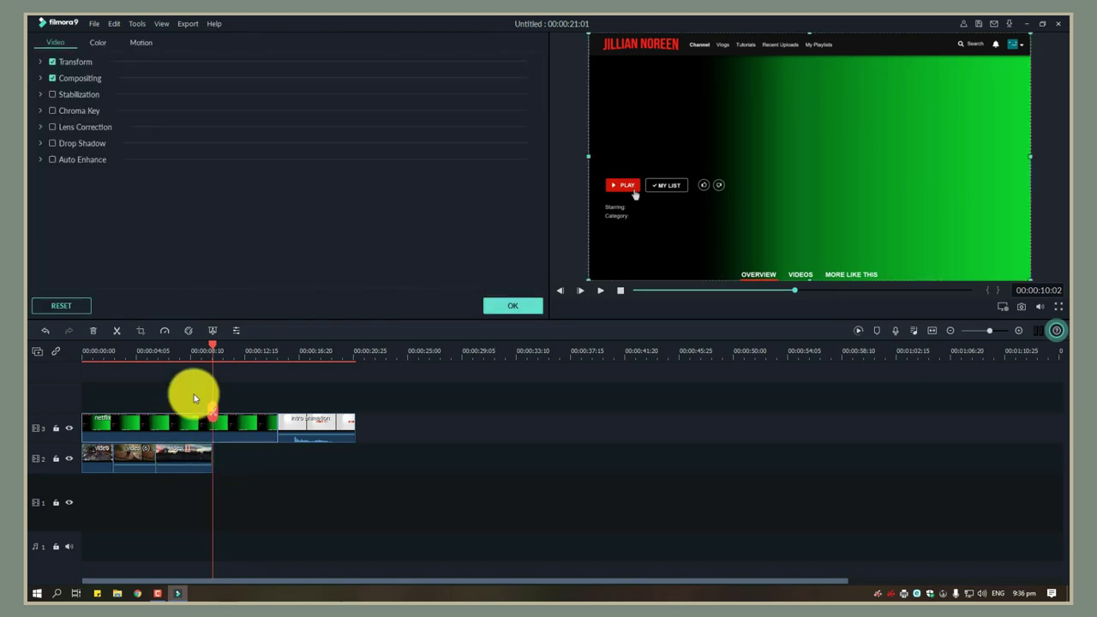
click(79, 111)
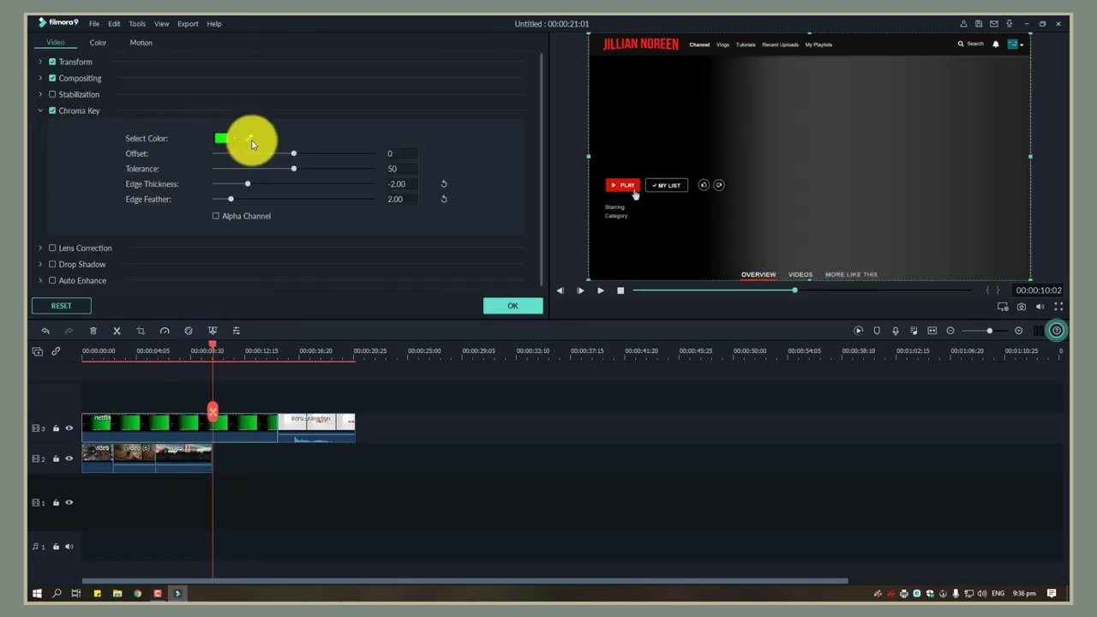
click(250, 139)
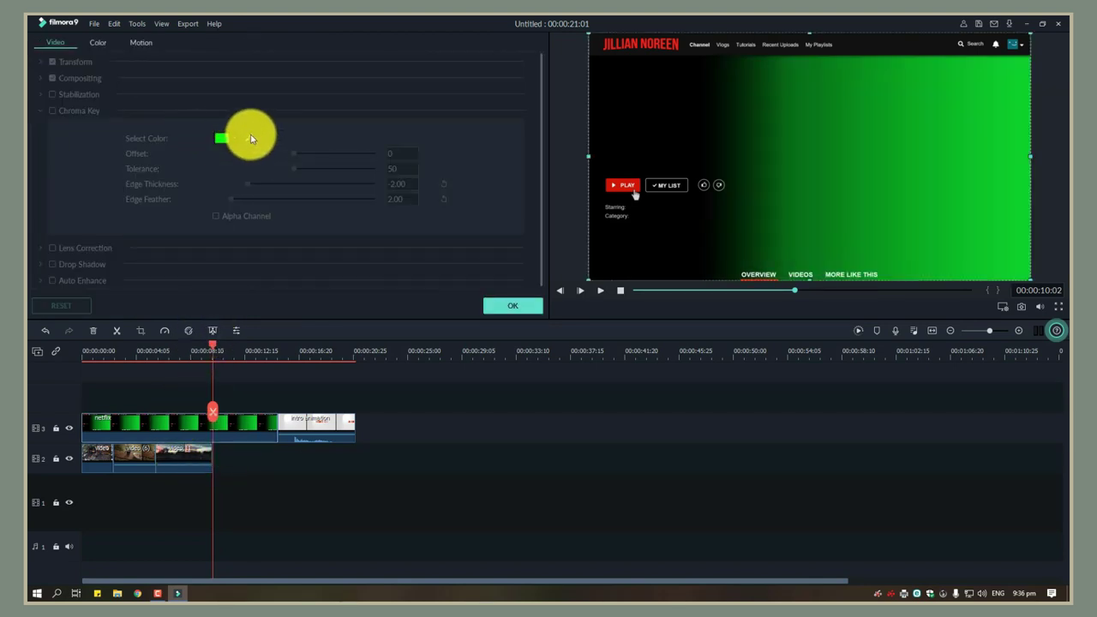
click(959, 199)
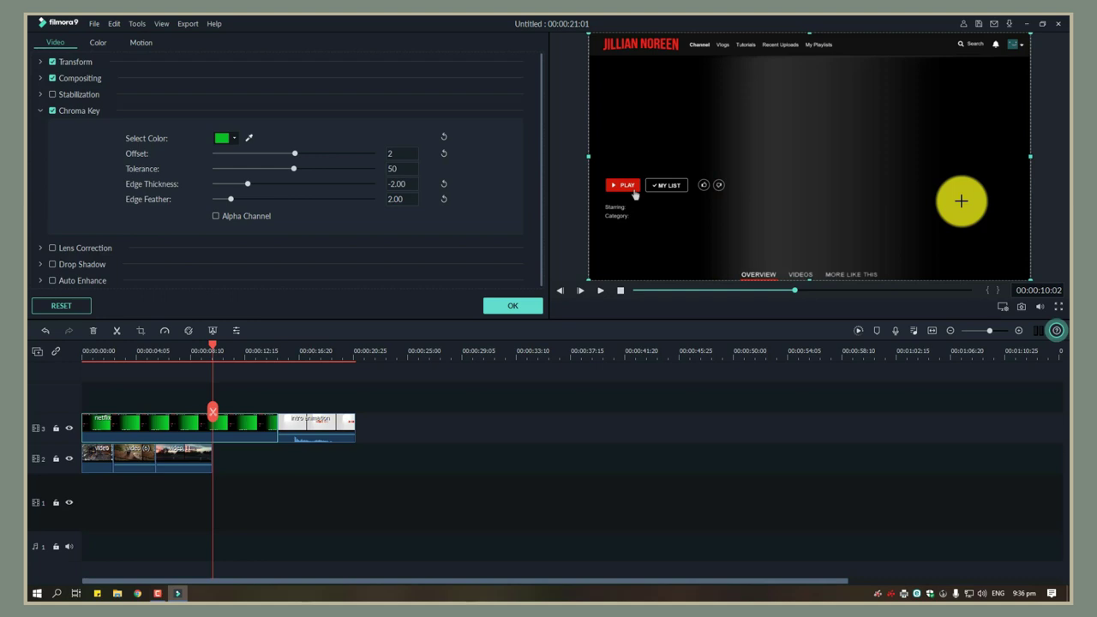
Step: Set the netflix clip's Chroma Key offset to 14, checking the keyed result over the underlying footage, and accept the settings
click(172, 354)
drag(294, 157, 314, 157)
click(140, 350)
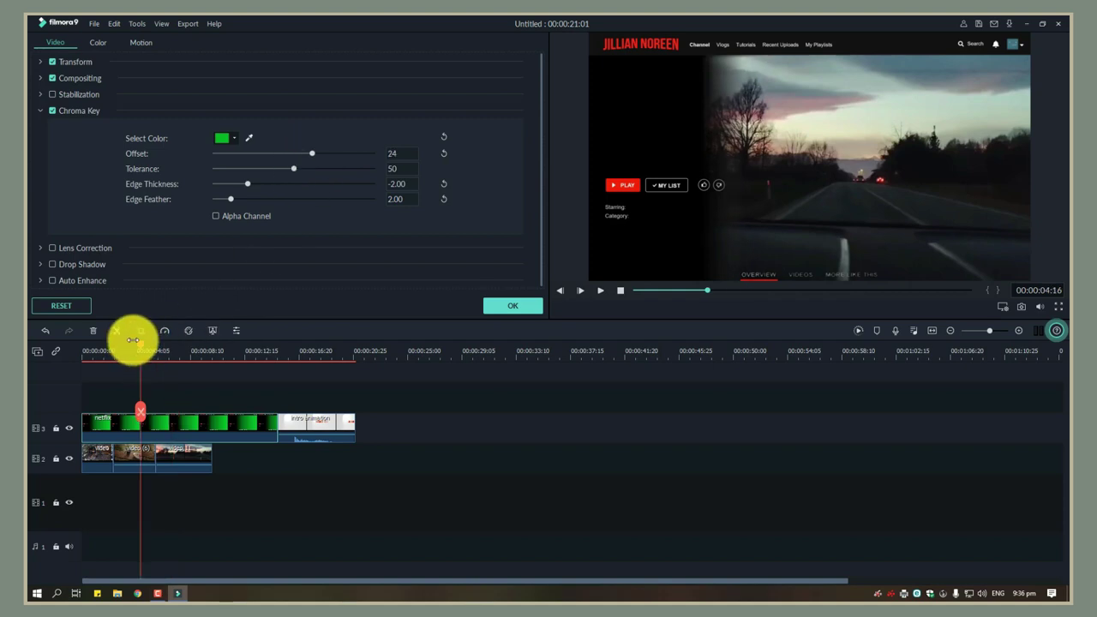
click(127, 351)
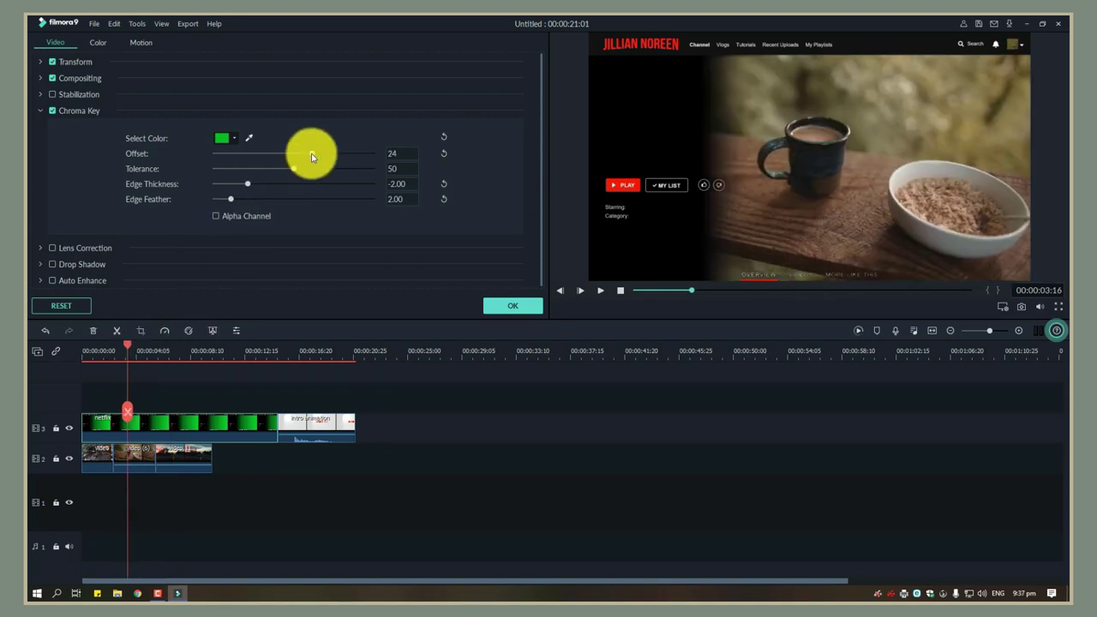
mouse_move(306, 153)
mouse_down()
mouse_move(295, 152)
mouse_move(305, 152)
mouse_up()
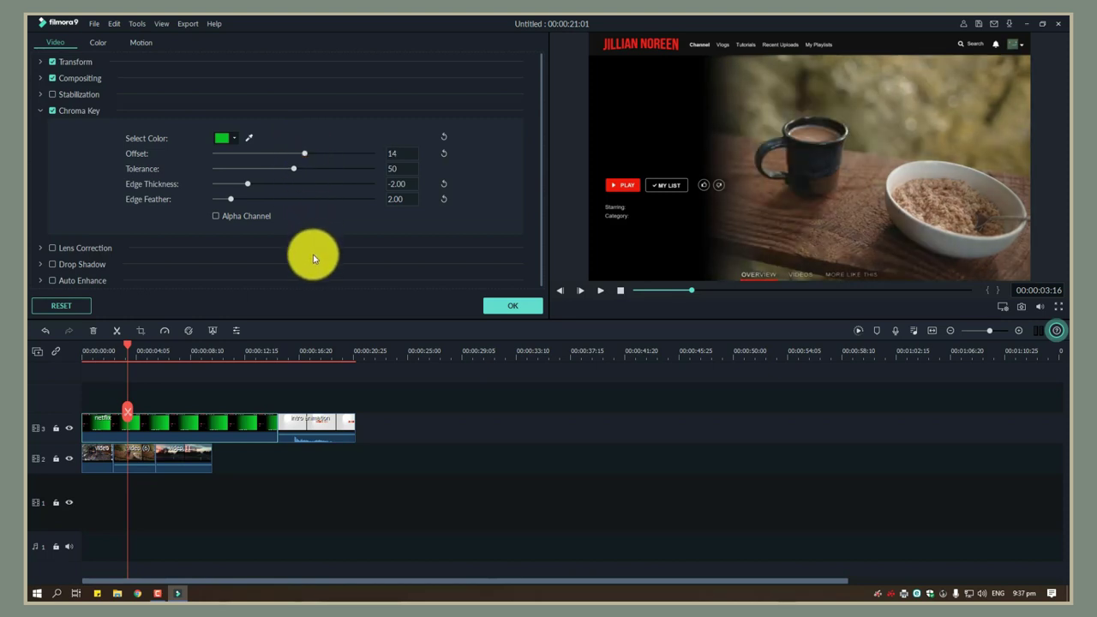
click(497, 306)
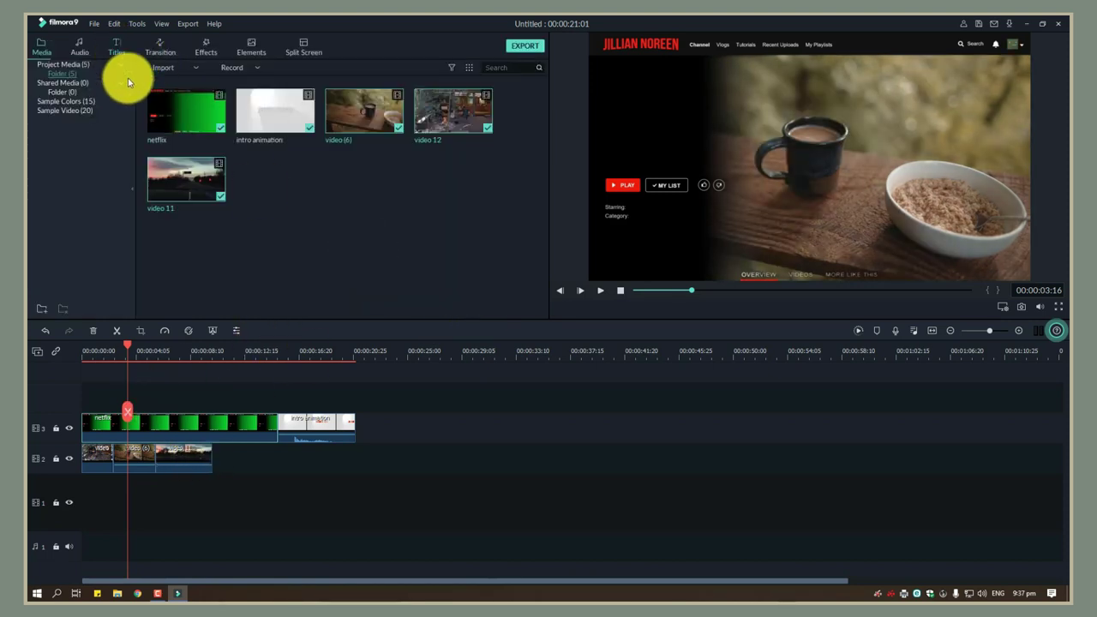
Step: Add a Default Title at the start of track 4 and change its text to "A Day in my Life"
click(116, 47)
click(53, 92)
drag(186, 111, 98, 400)
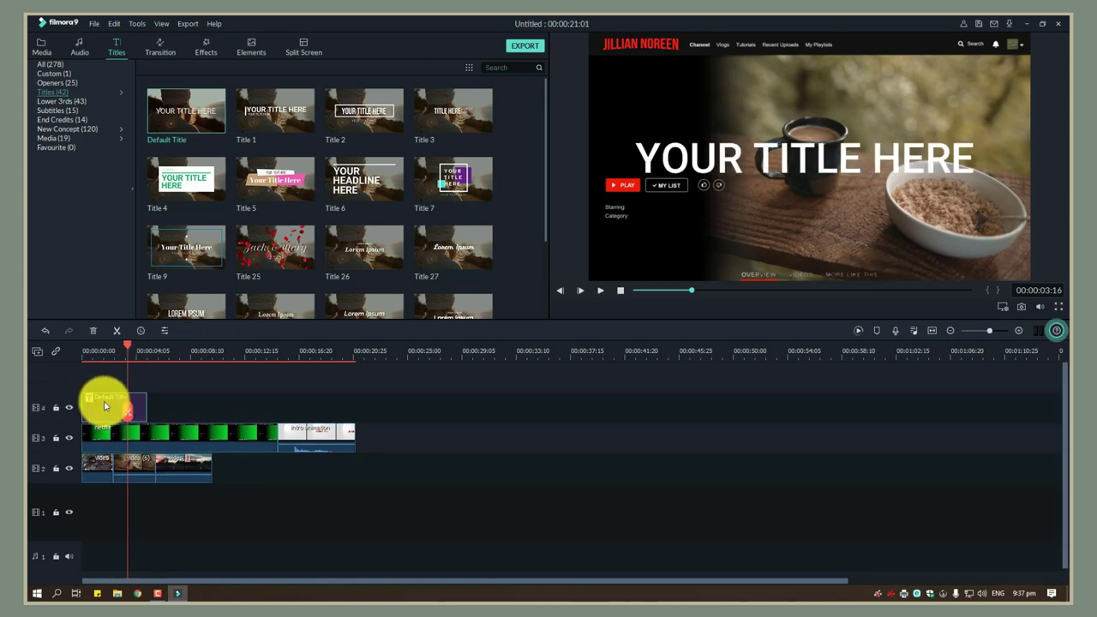
double_click(98, 401)
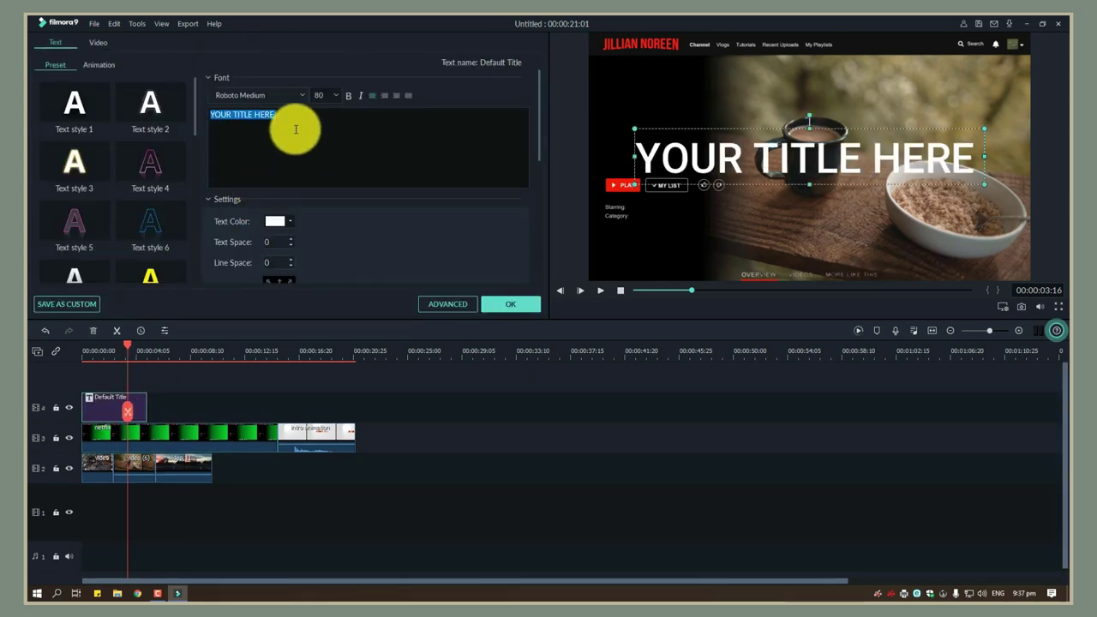
text(A)
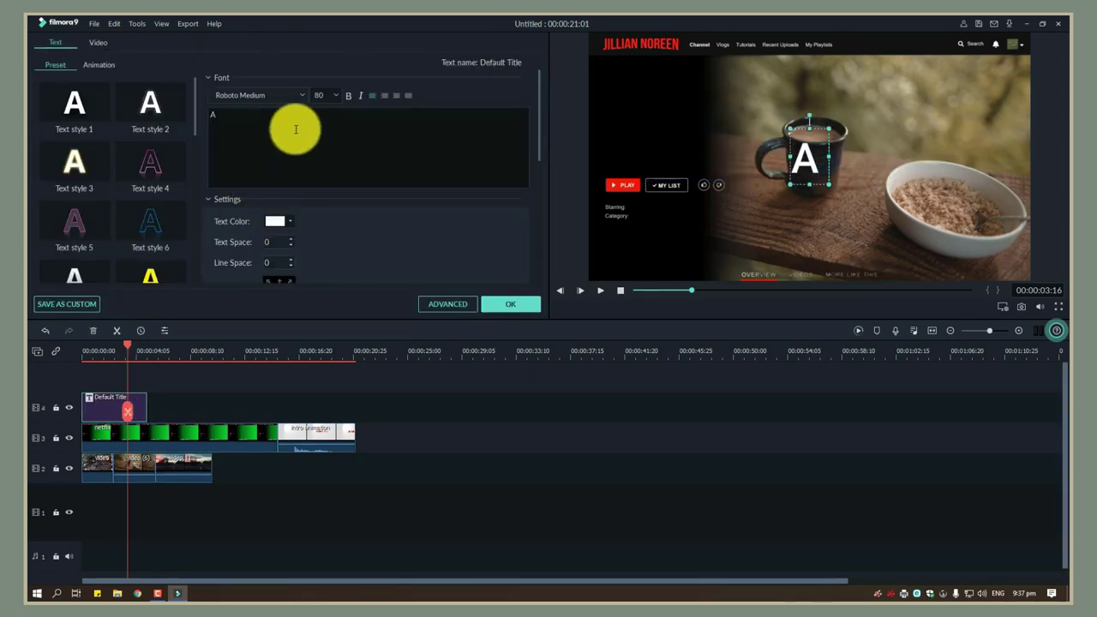
text( Day in my Life)
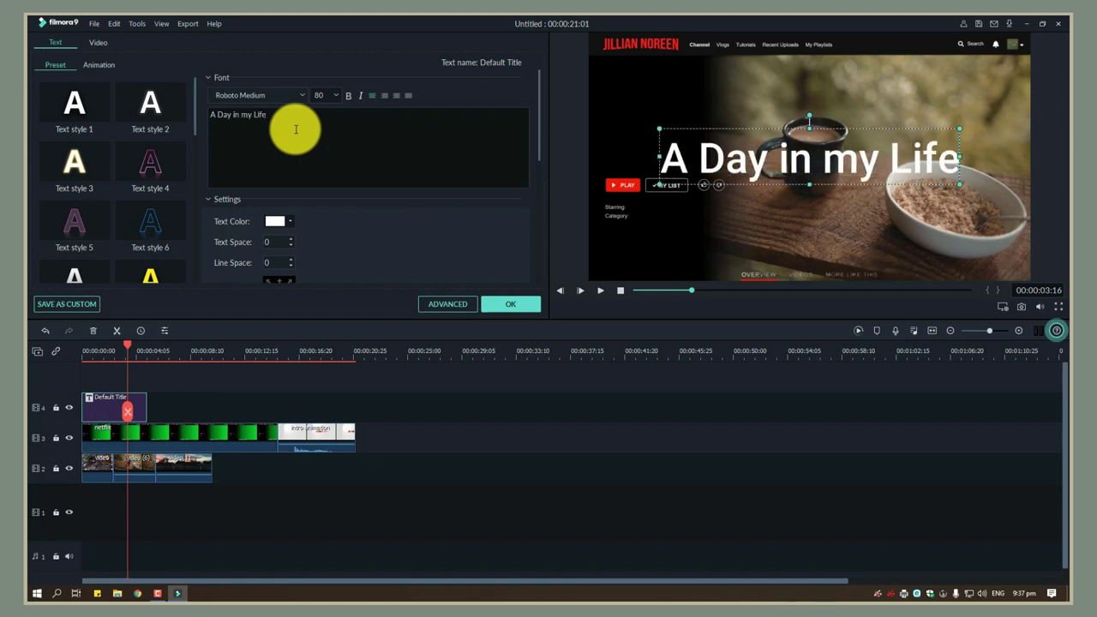
Step: Break the title into two lines, "A Day" and "in my Life", and place it just above the PLAY and MY LIST buttons
click(253, 114)
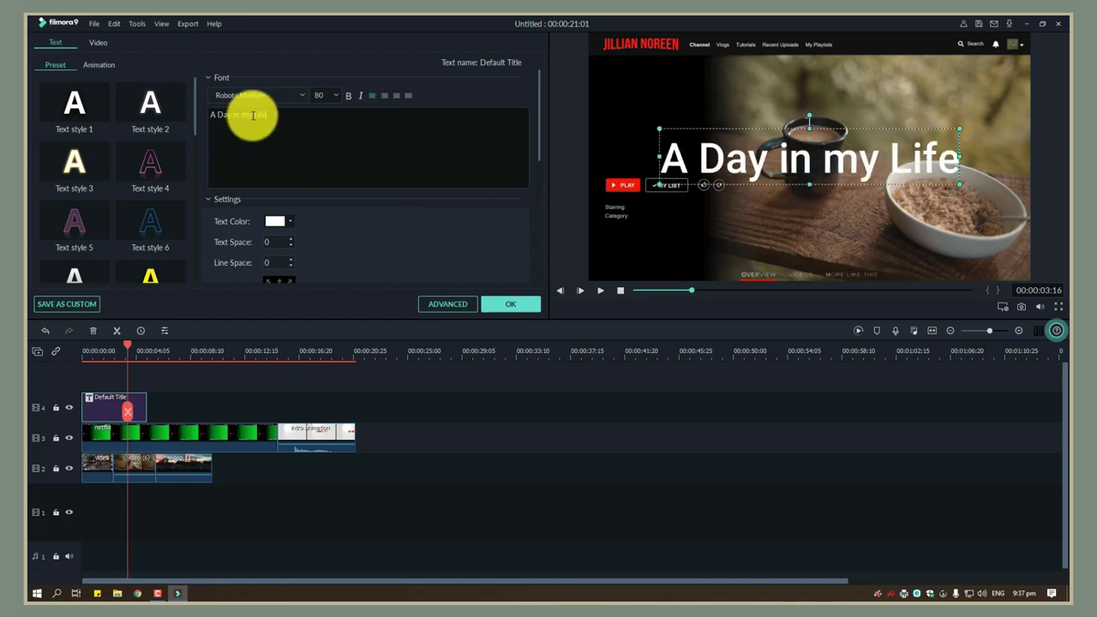
key(Return)
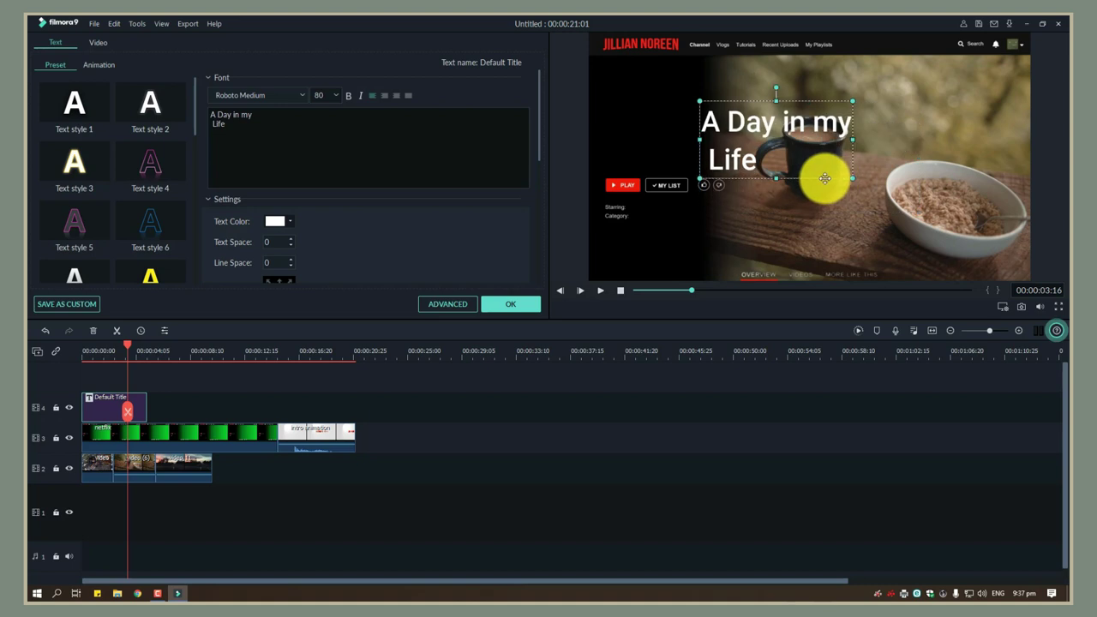
drag(823, 177, 711, 166)
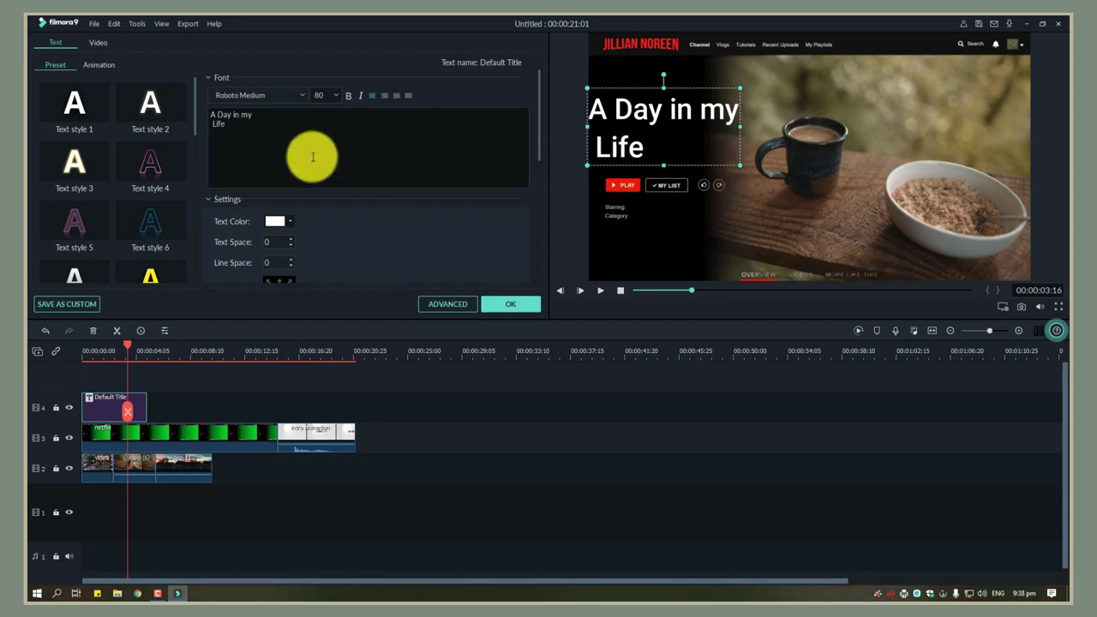
click(228, 118)
key(Return)
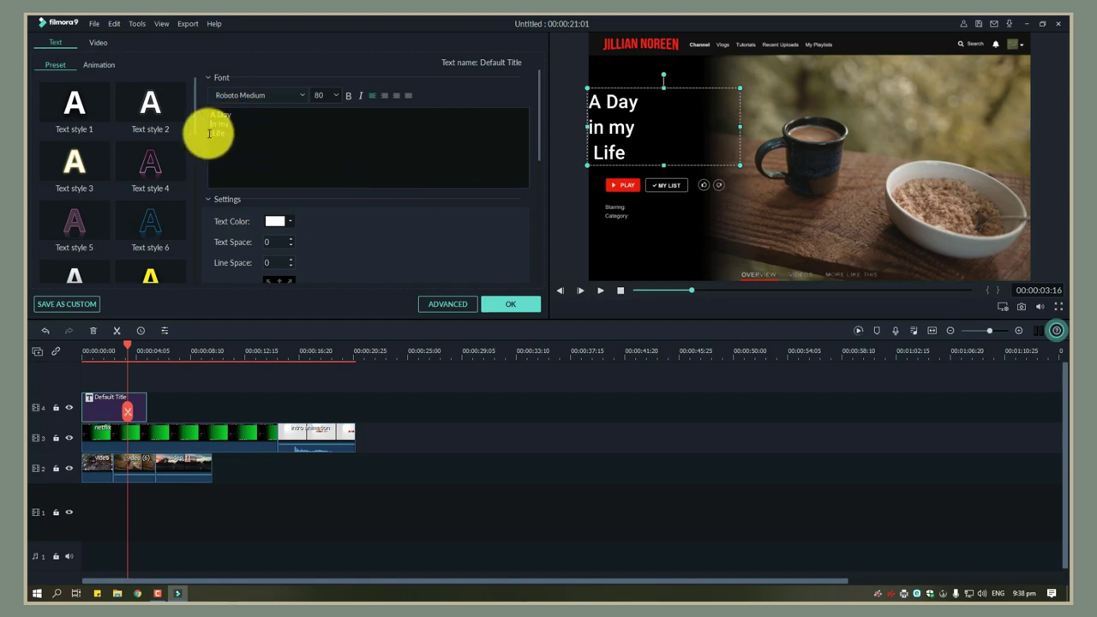
click(214, 135)
key(BackSpace)
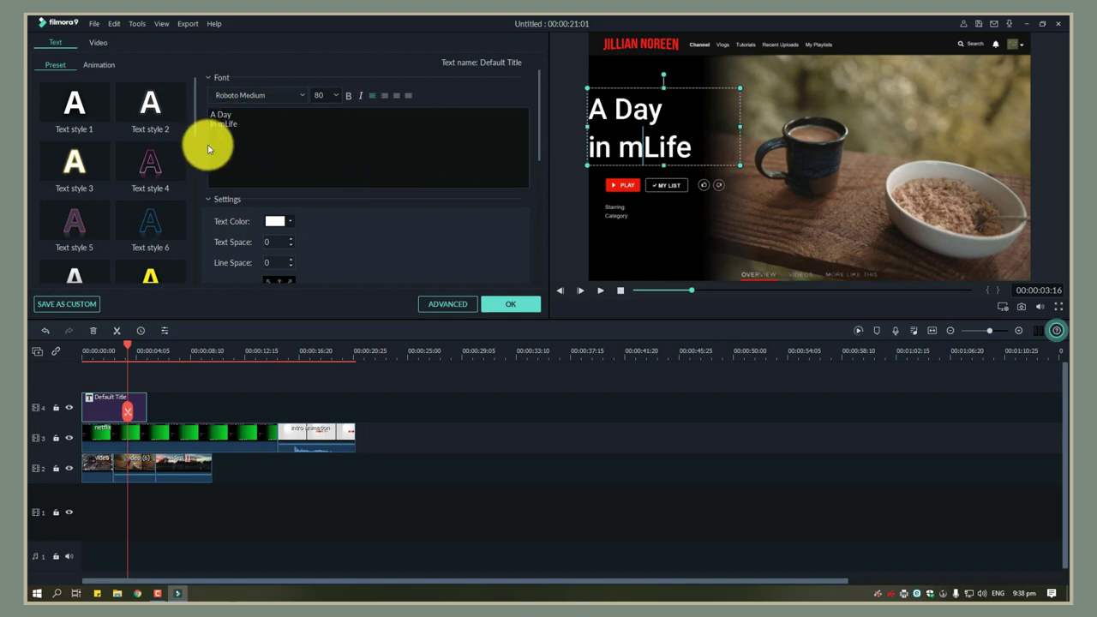
drag(647, 167, 668, 176)
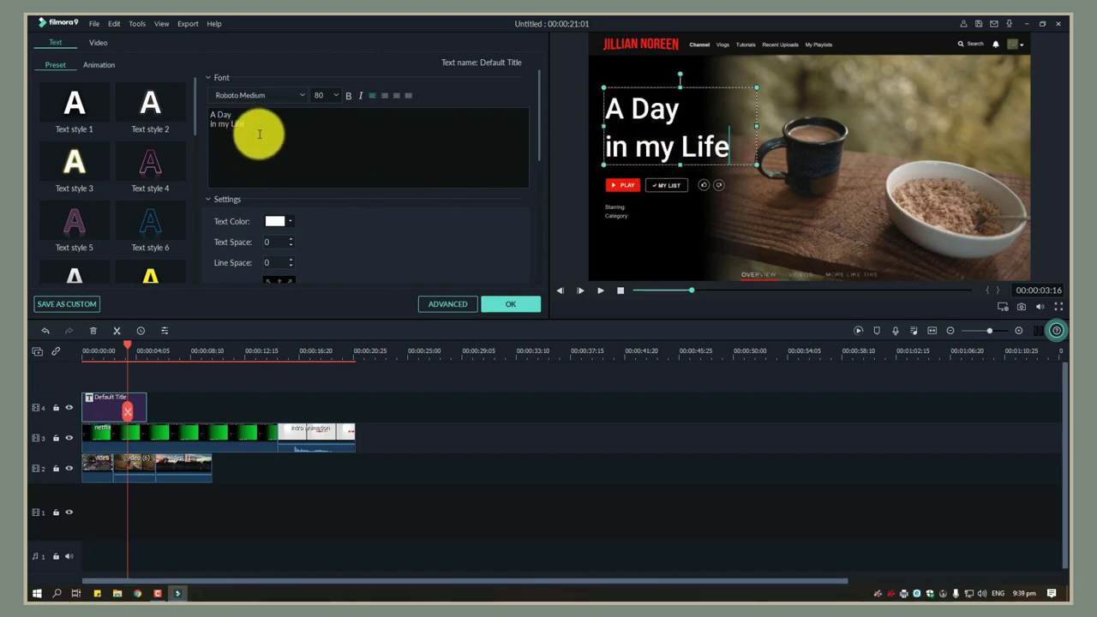
Step: Tighten the two-line title's line spacing to -19 in the Advanced Text Edit window
drag(211, 115, 270, 181)
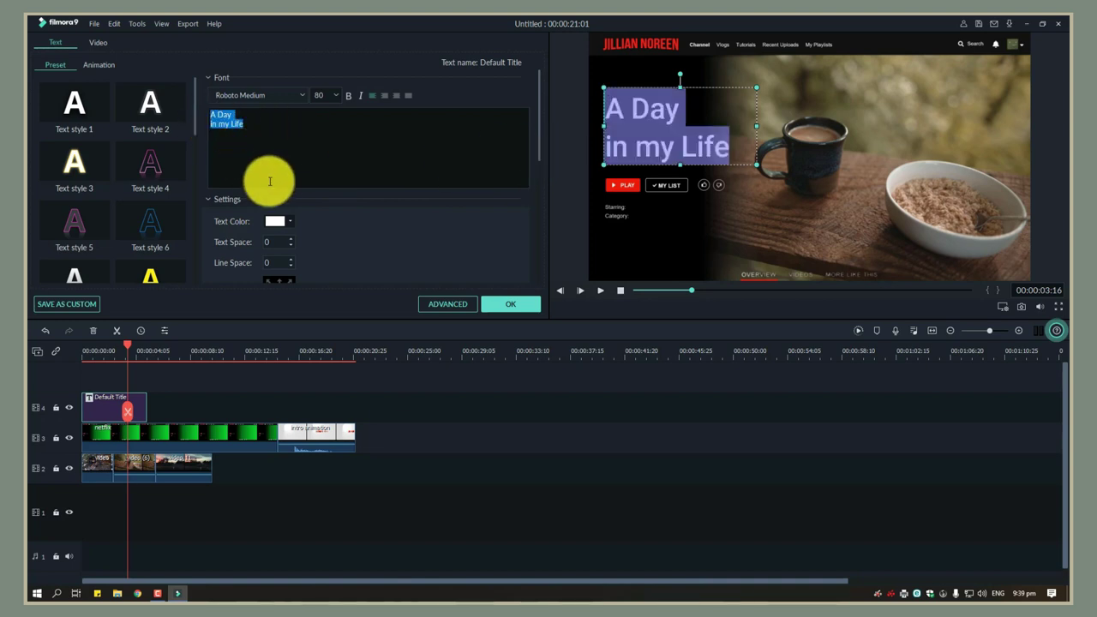
scroll(300, 249, down, 1)
click(290, 233)
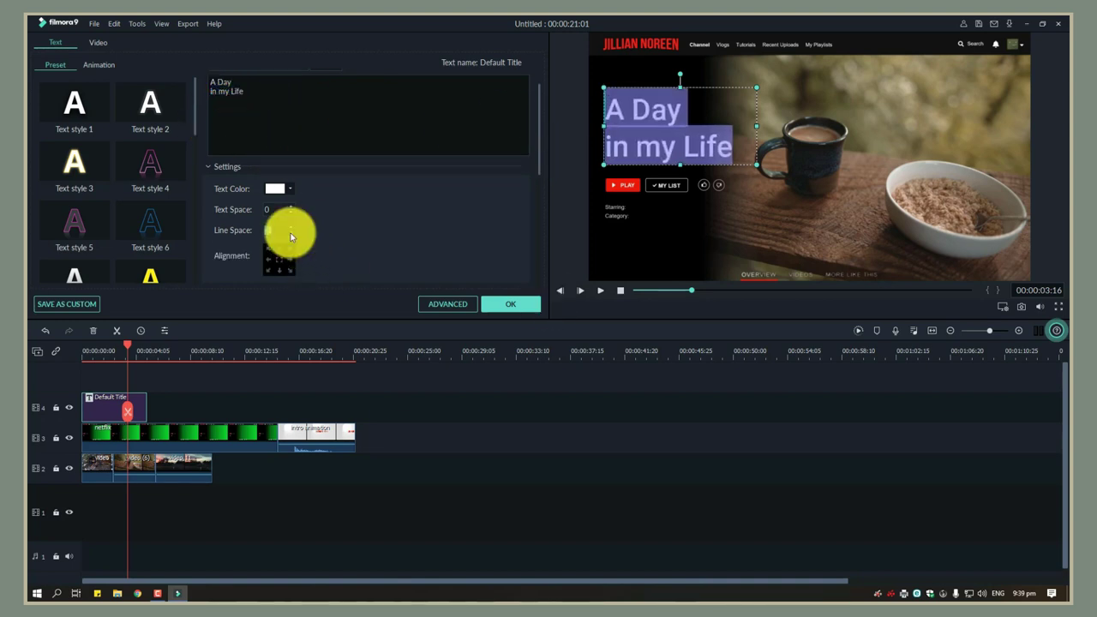
scroll(292, 232, down, 5)
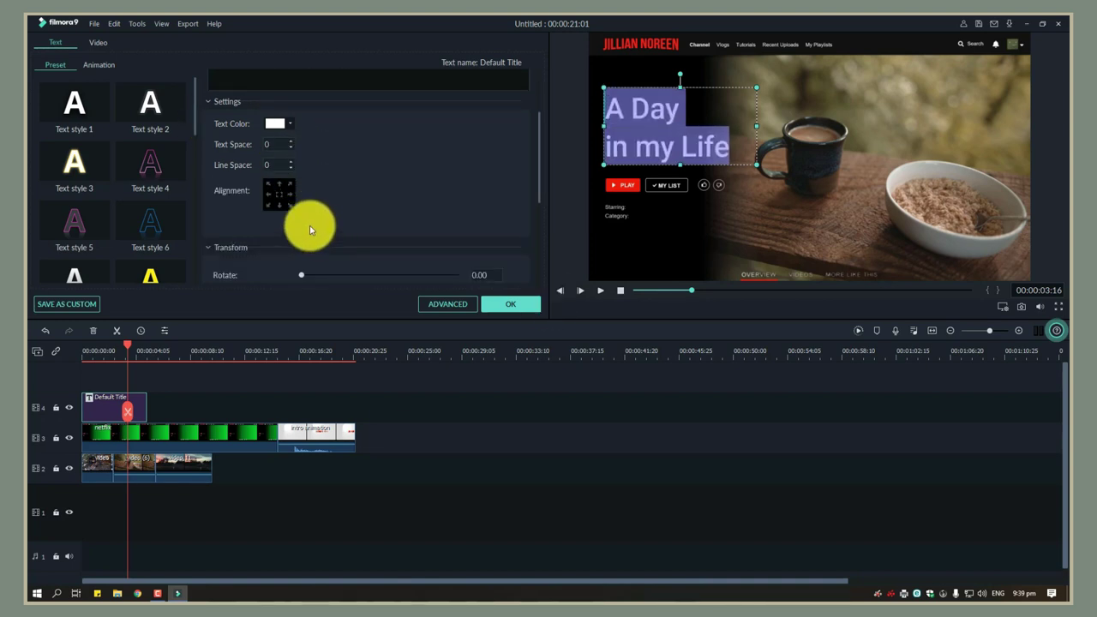
scroll(304, 229, up, 5)
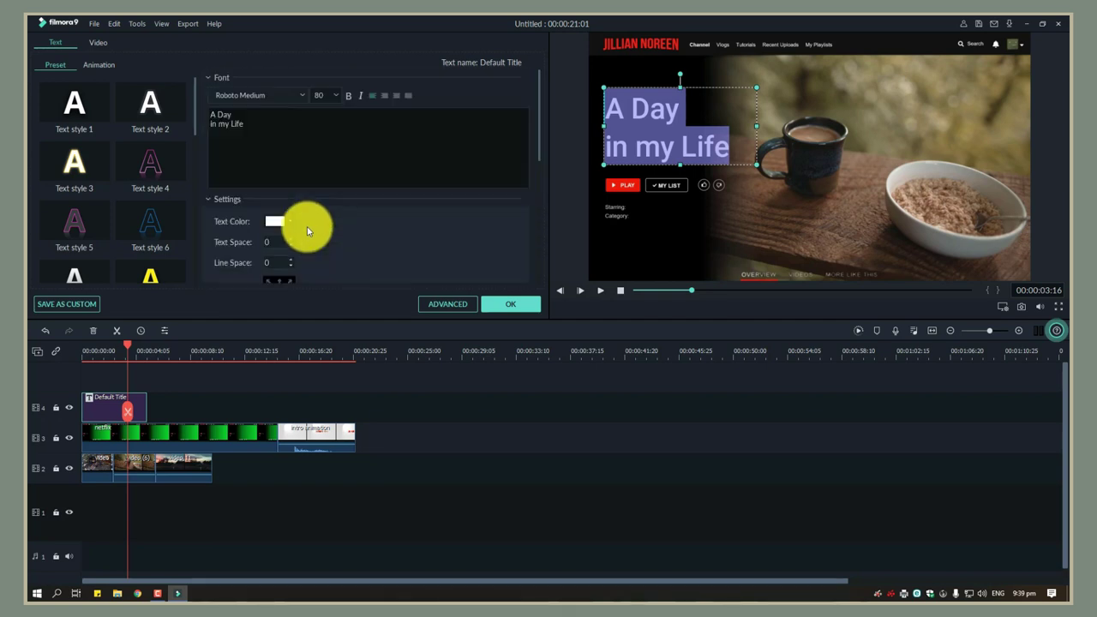
click(444, 304)
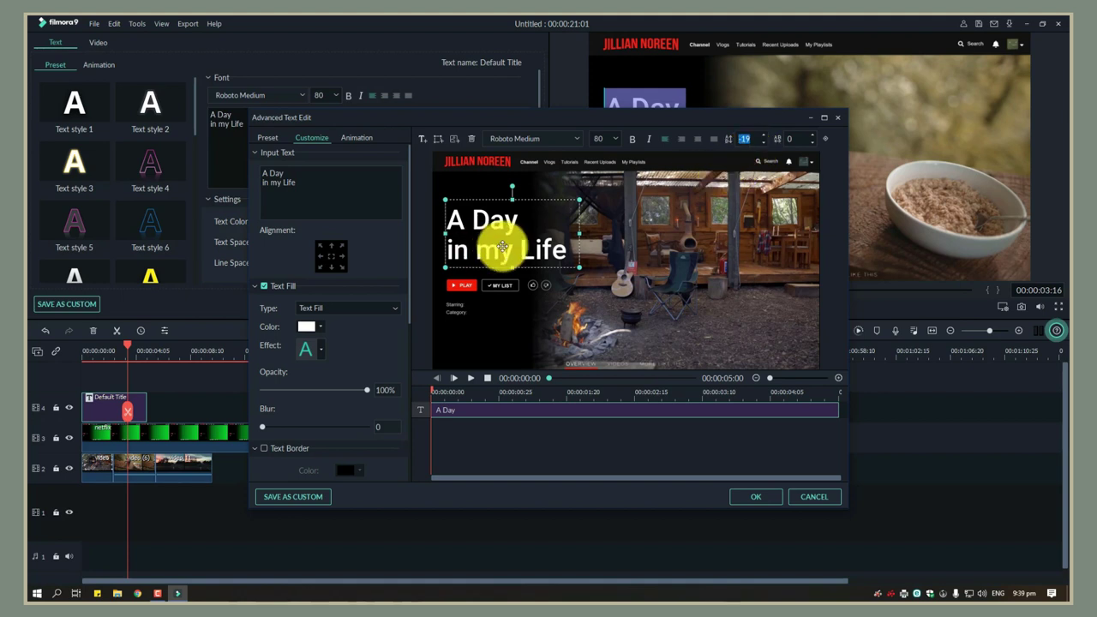
Step: Add a second text box to the title and enter "Me, Myself & I" as its text
click(421, 138)
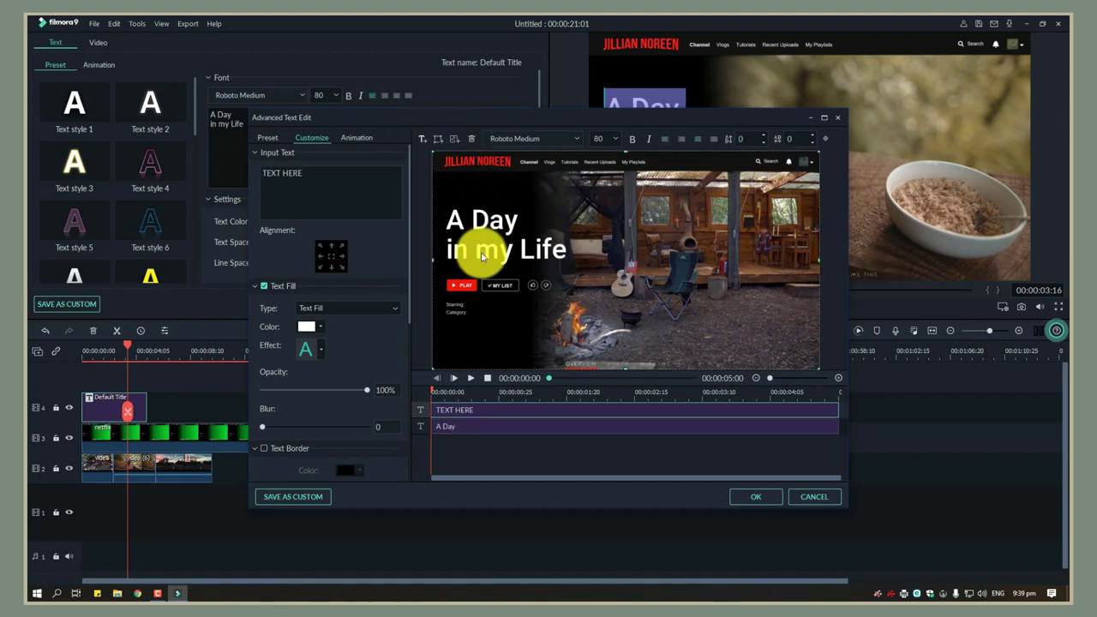
drag(314, 174, 239, 176)
text(Me, Myself & I)
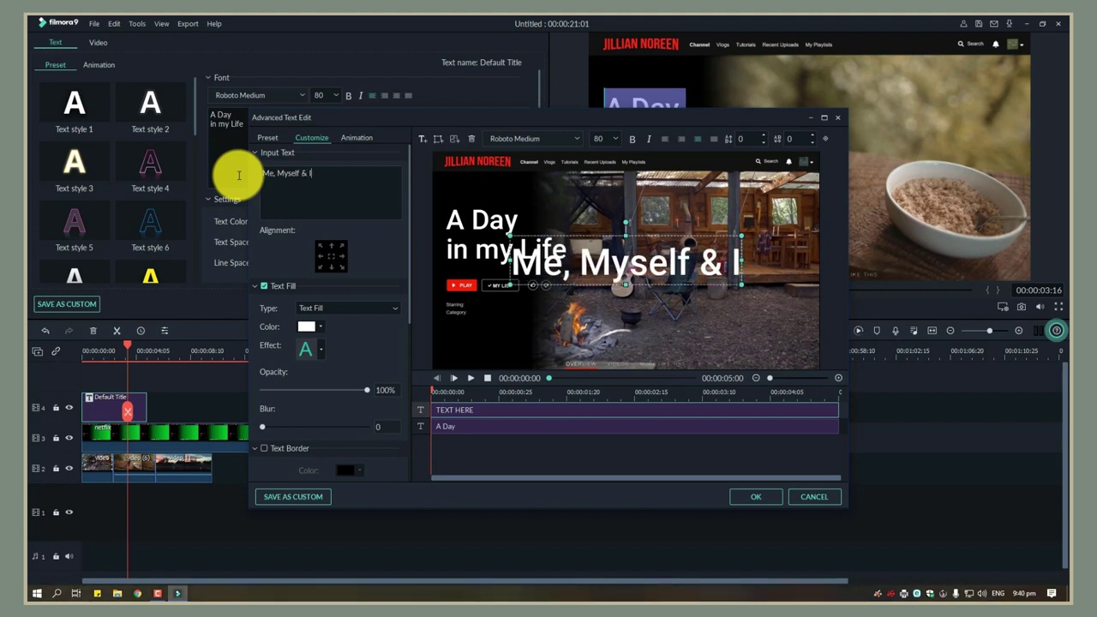
Step: Set the "Me, Myself & I" text to Arial at size 12
click(581, 141)
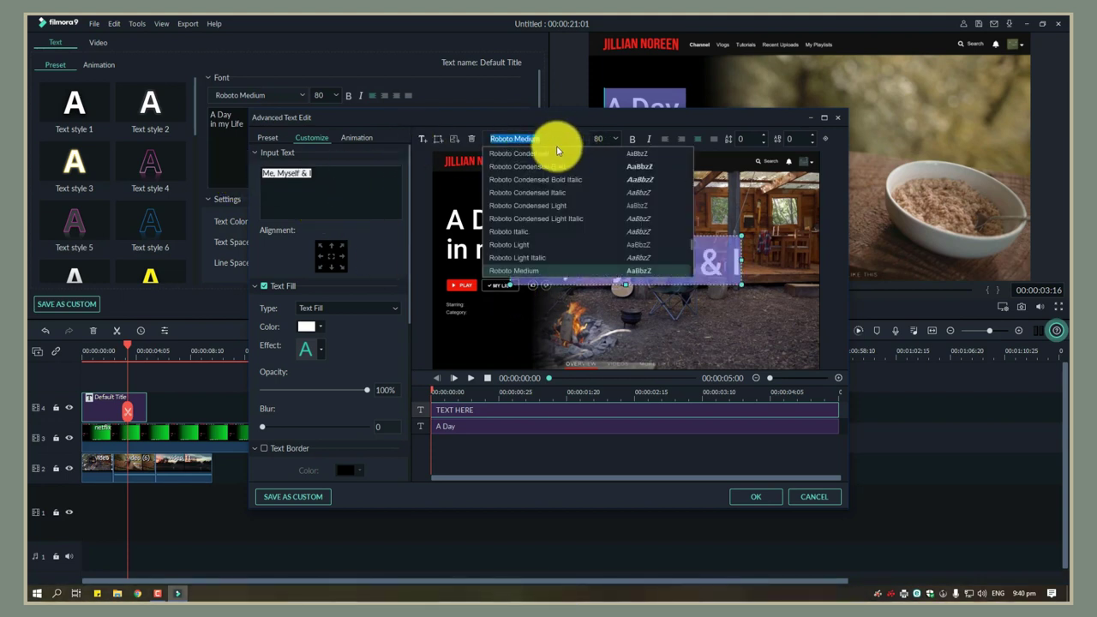
scroll(559, 147, up, 8)
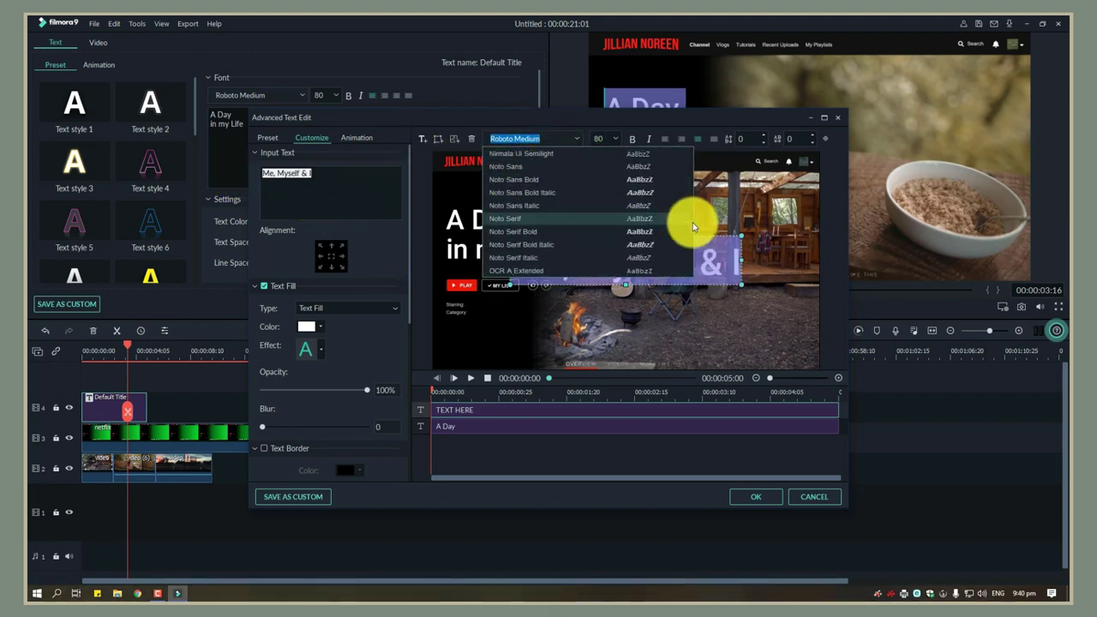
drag(696, 223, 693, 155)
click(540, 251)
double_click(600, 138)
text(12)
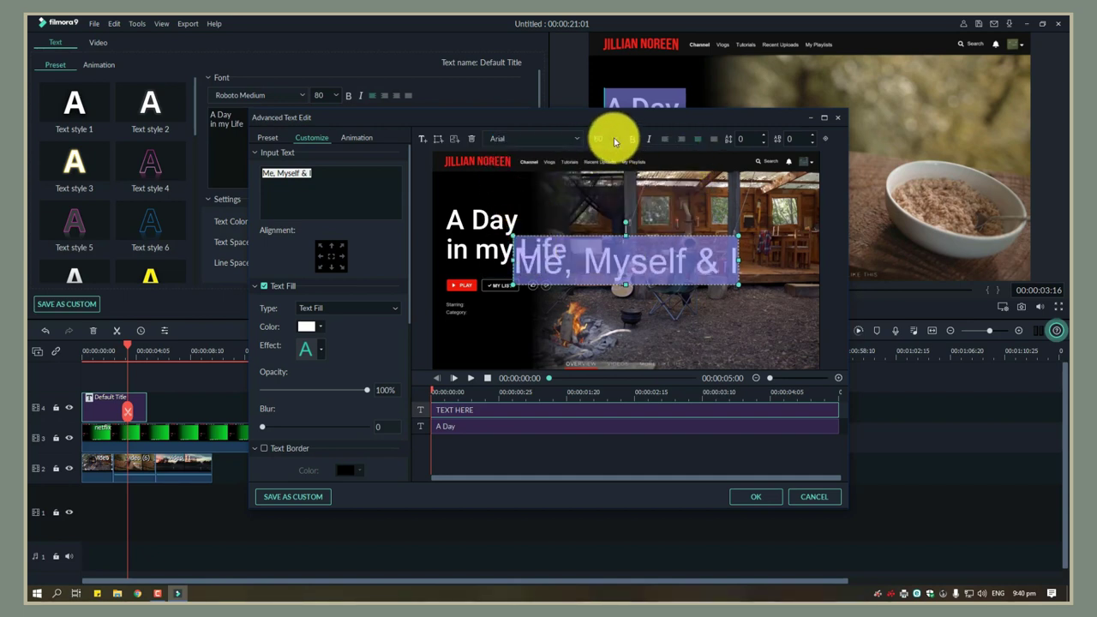
Step: Place the "Me, Myself & I" text right beside the Starring label and deselect it
drag(620, 264, 480, 306)
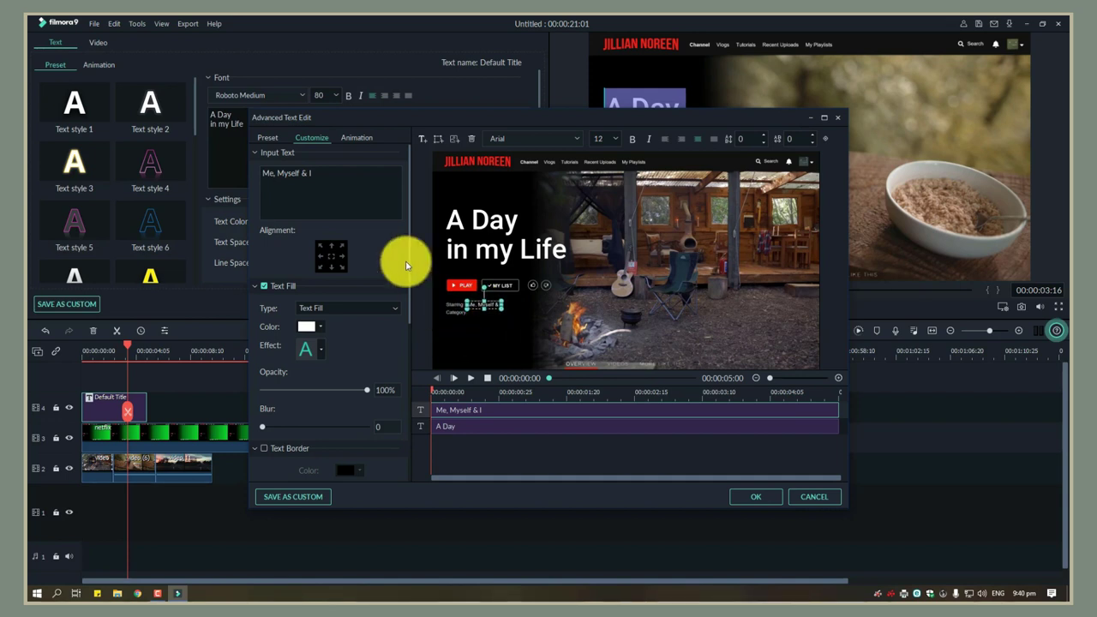
click(449, 335)
click(484, 303)
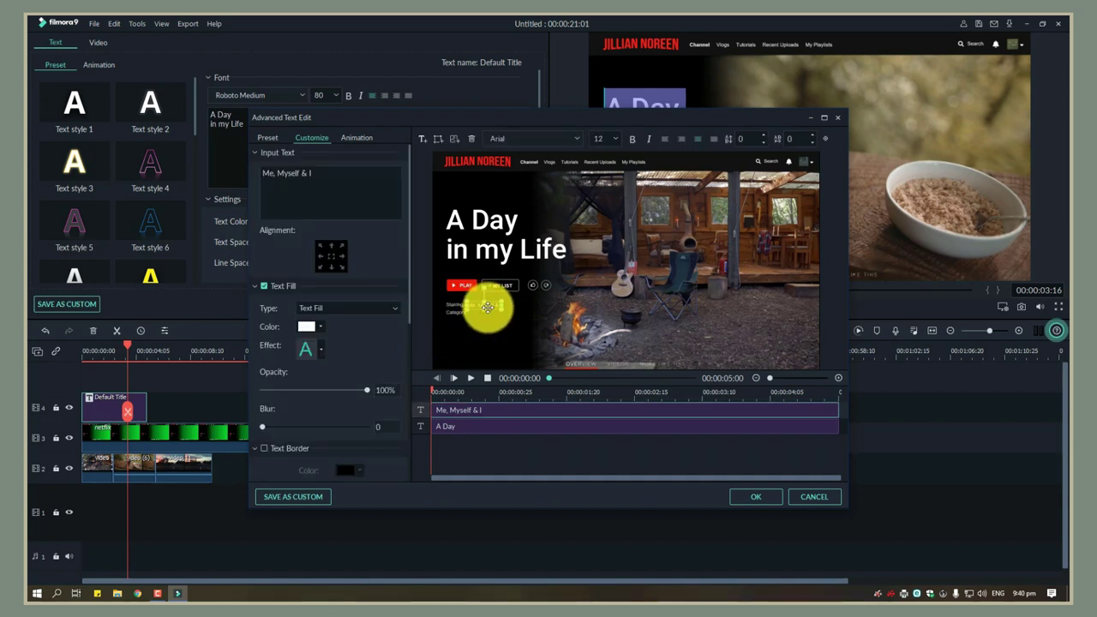
click(421, 268)
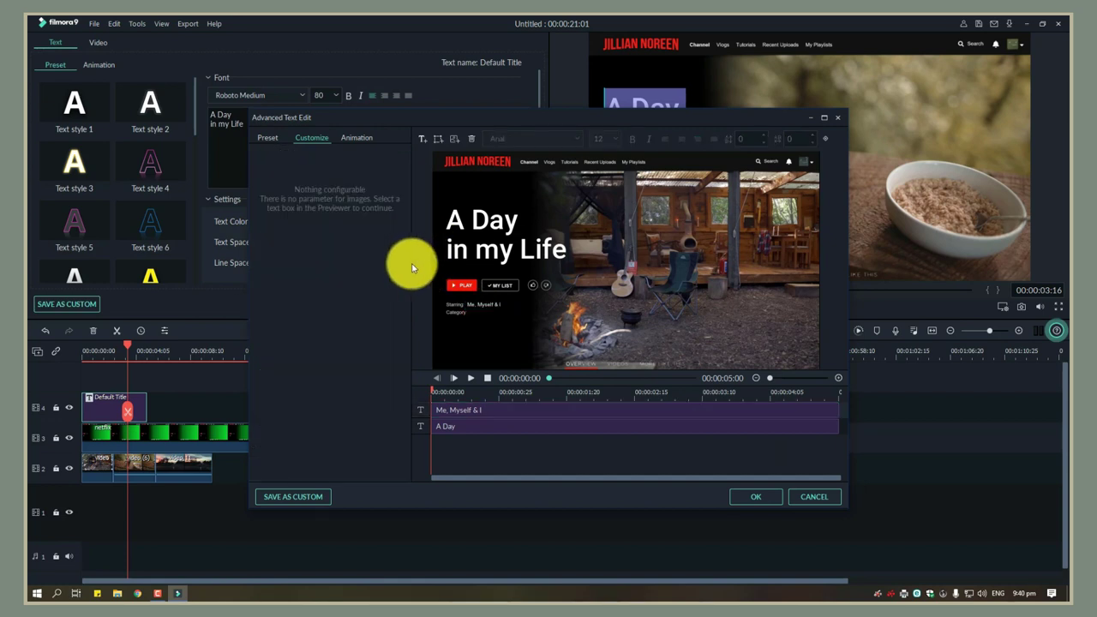
Step: Add a third text box to the title and replace its placeholder with "People & Blogs"
click(422, 138)
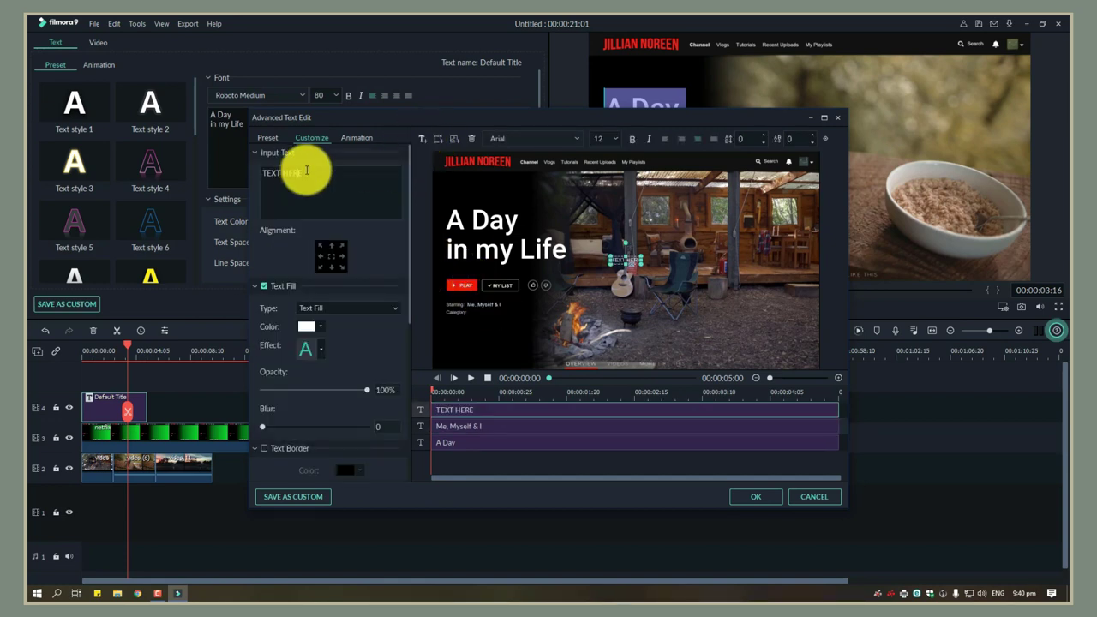
drag(307, 170, 251, 168)
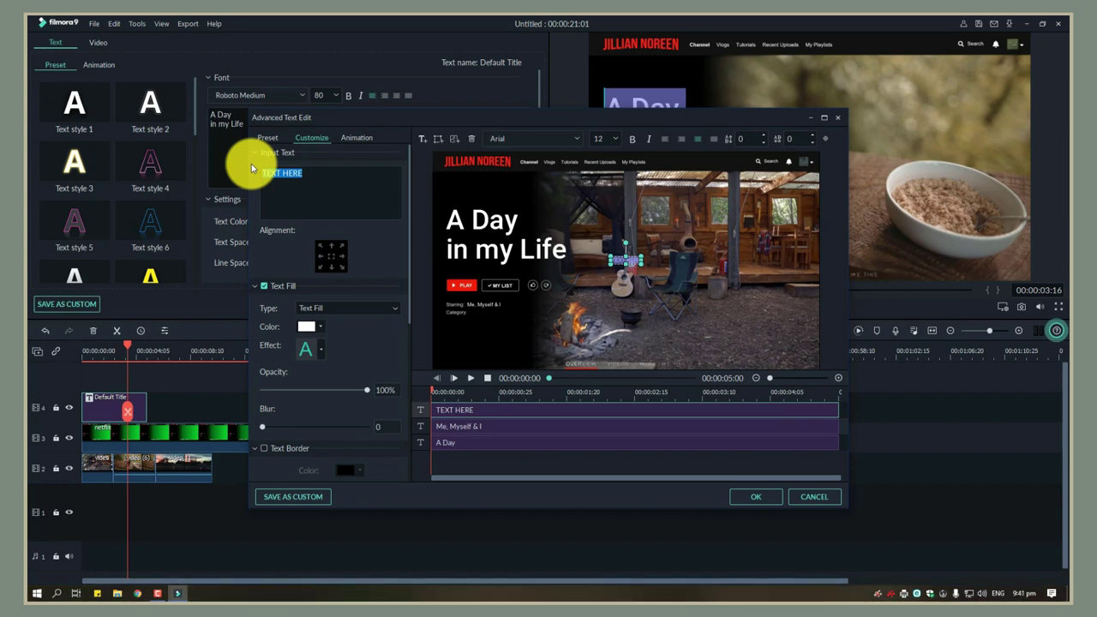
key(BackSpace)
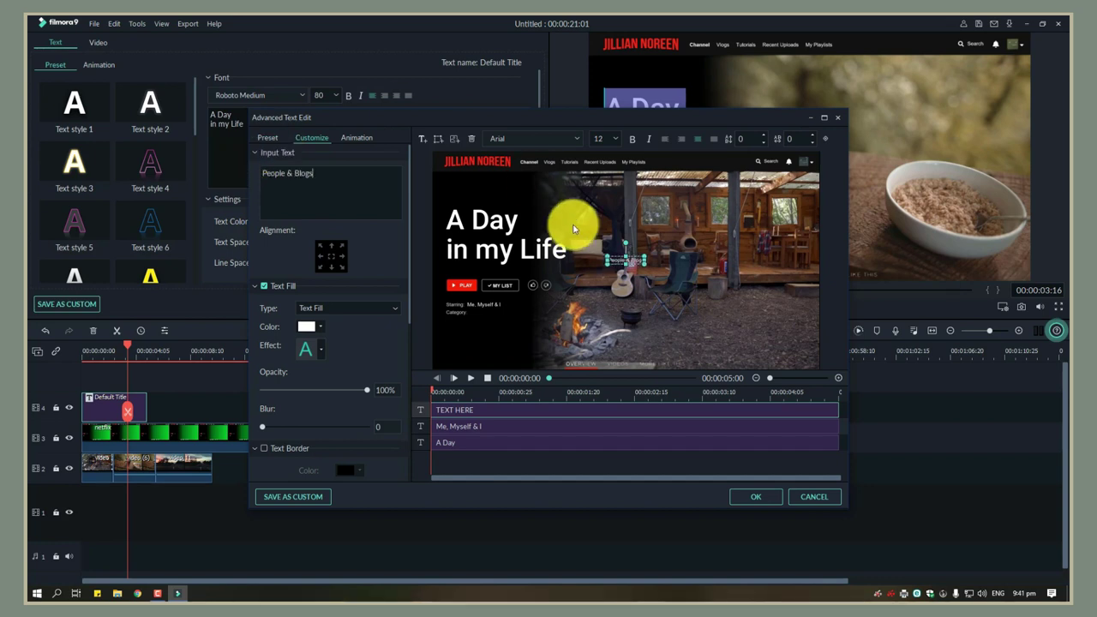
Step: Place the "People & Blogs" text right beside the Category label and apply the advanced title edits
drag(617, 259, 476, 315)
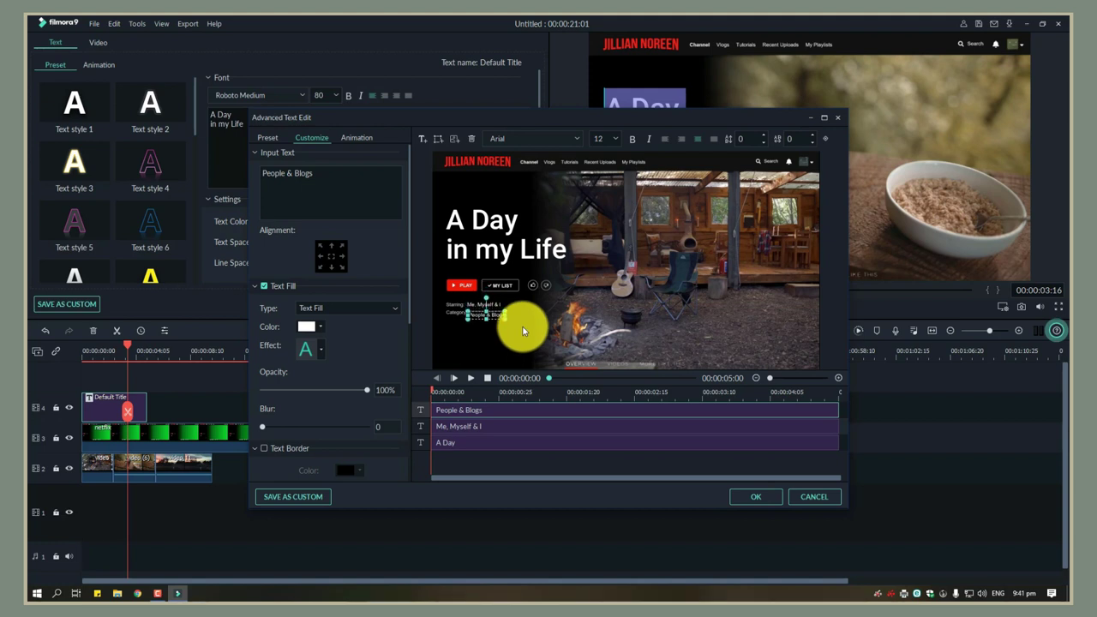
click(480, 347)
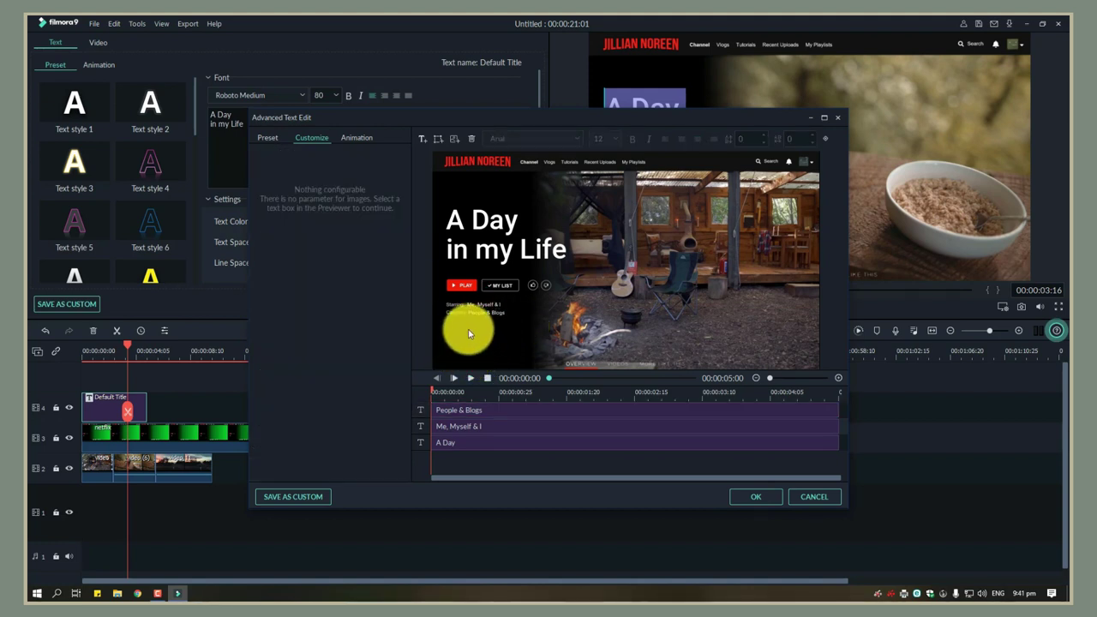
click(482, 315)
click(737, 496)
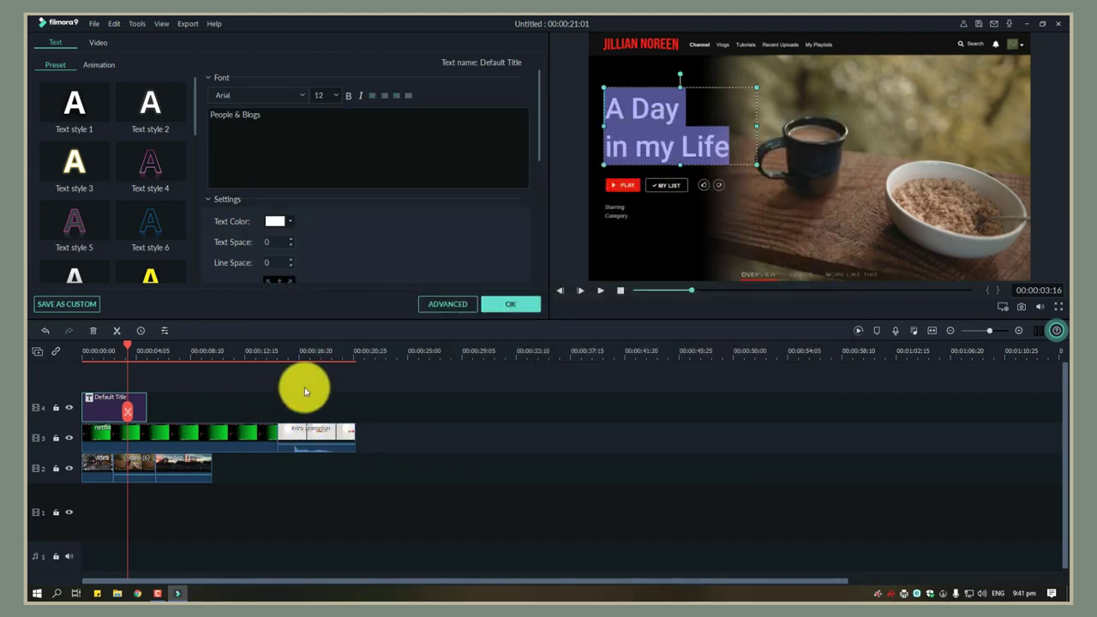
Step: Set the chroma key edge thickness of the netflix clip to about 0.39
double_click(206, 435)
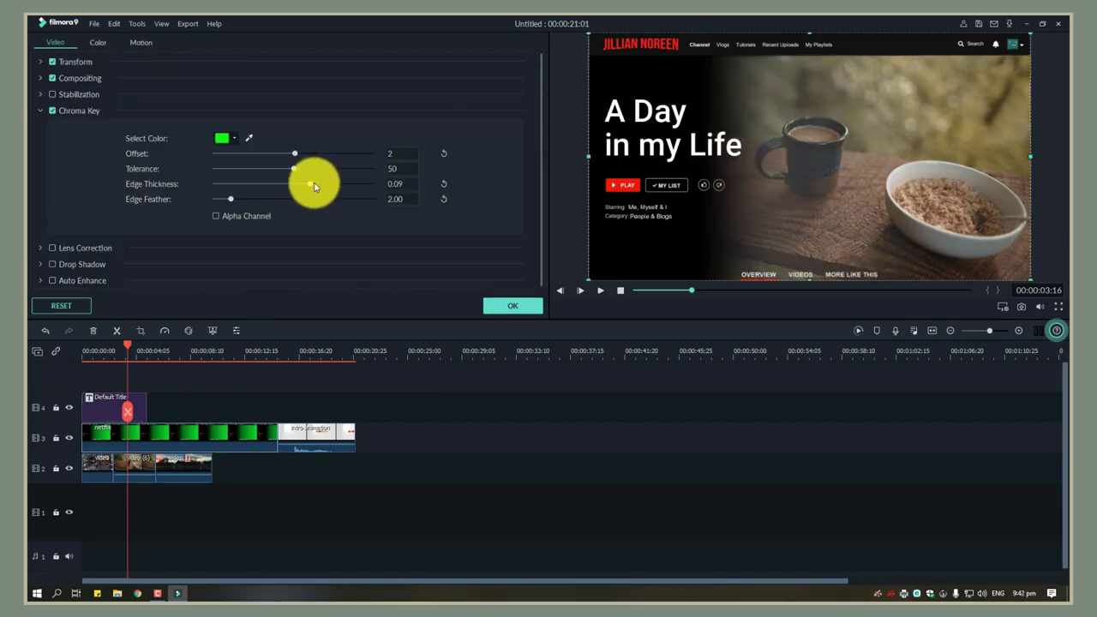
drag(335, 183, 329, 190)
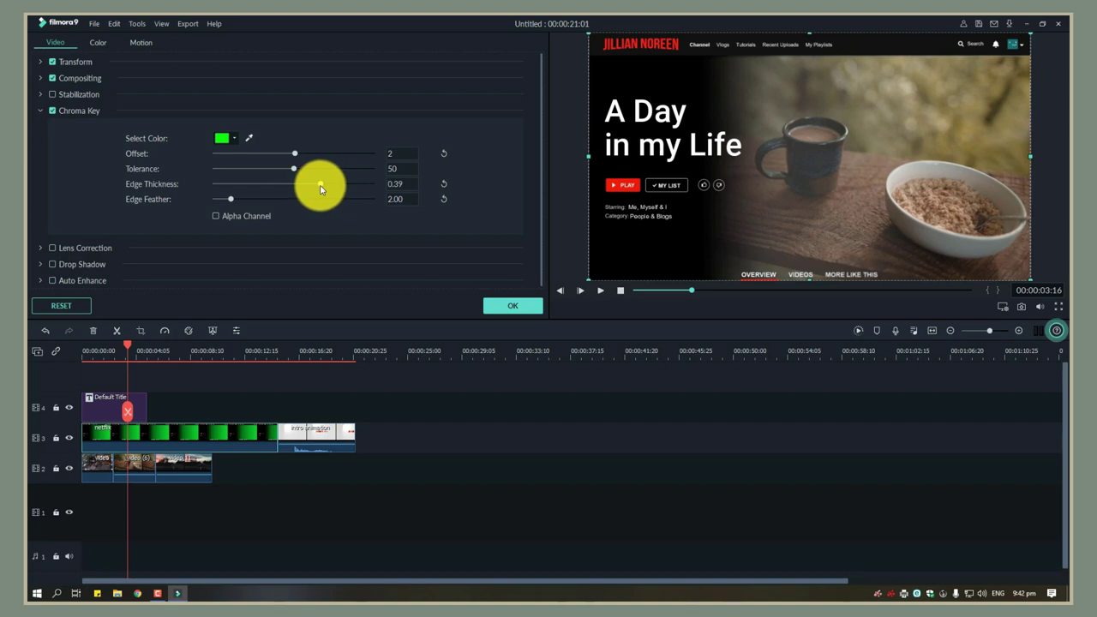
Step: Extend the title and the last footage clip on track 2 to 00:00:10:18, where the cursor is on the PLAY button
drag(127, 348, 212, 400)
click(215, 347)
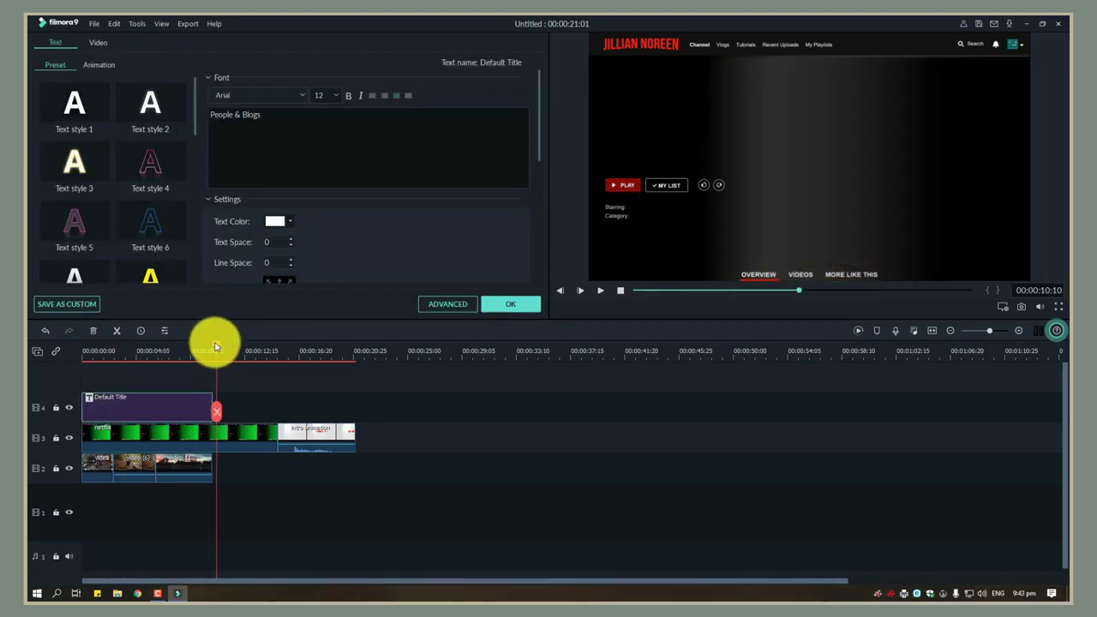
mouse_move(215, 347)
mouse_down()
mouse_move(203, 344)
mouse_move(233, 346)
mouse_move(220, 347)
mouse_up()
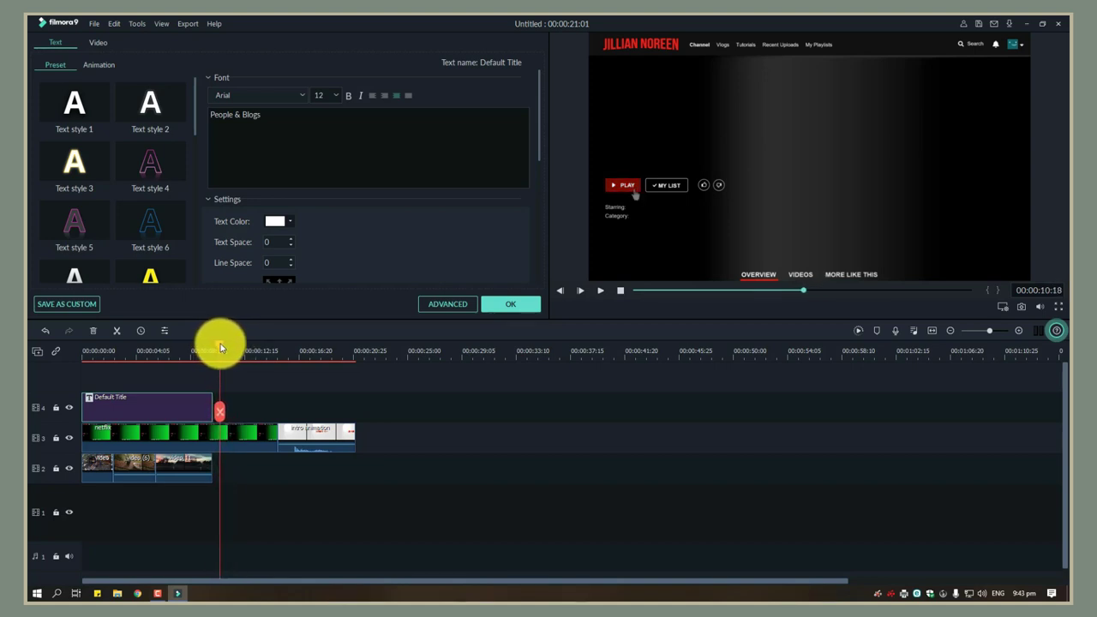
click(202, 460)
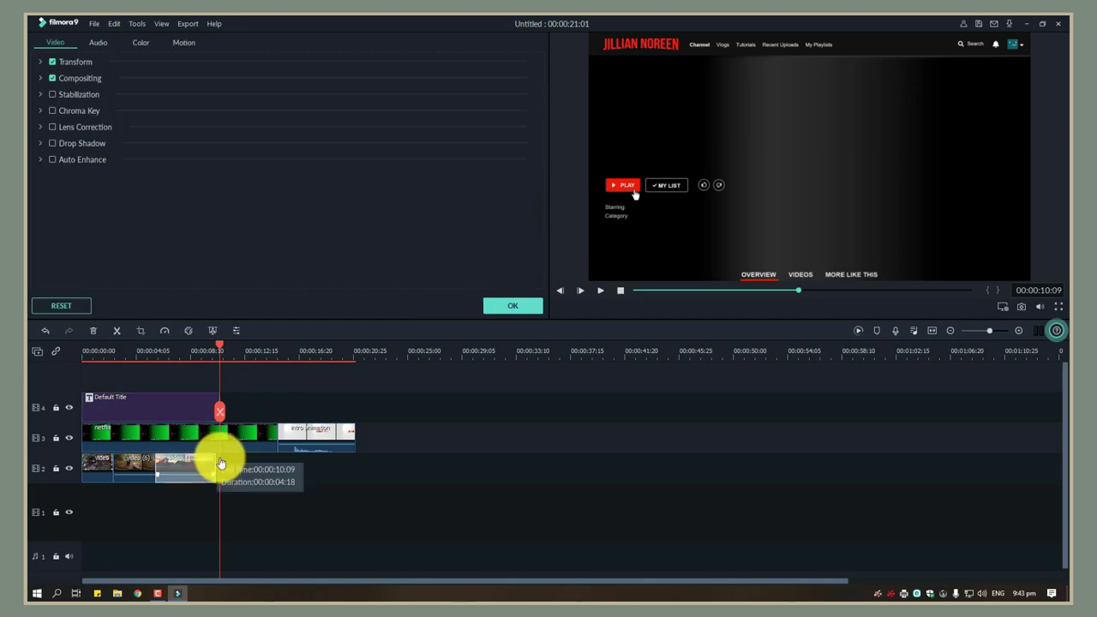
Step: Split the netflix clip at 00:00:10:18 and delete the remainder so the intro animation follows directly
click(233, 428)
click(219, 411)
click(245, 430)
key(Delete)
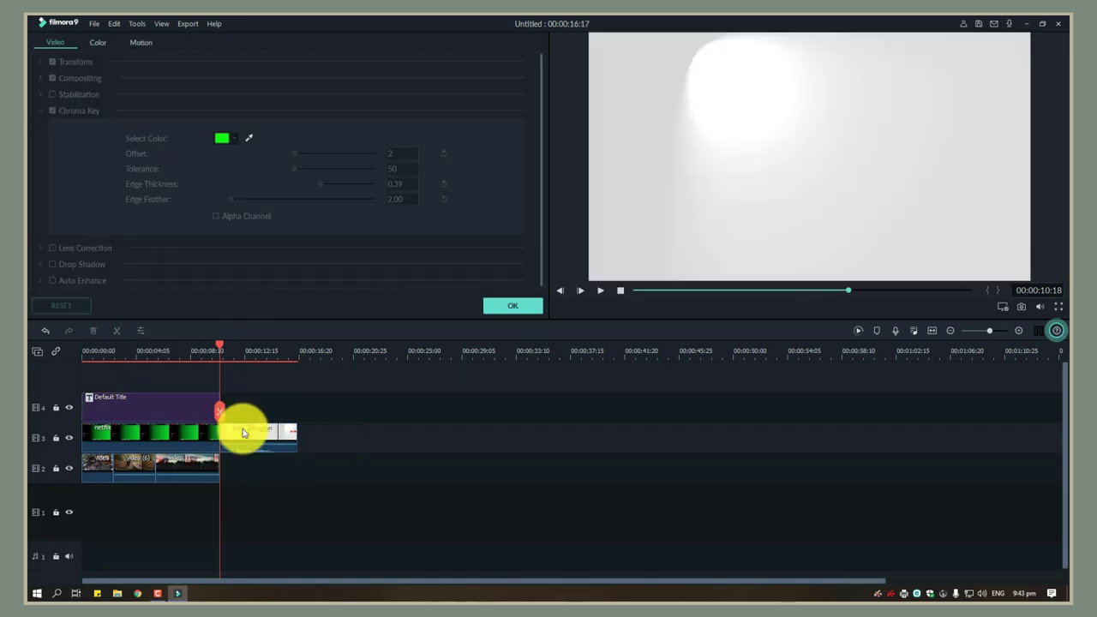
Step: Add the basic Fade transition between the netflix clip and the intro animation clip
click(513, 305)
click(159, 47)
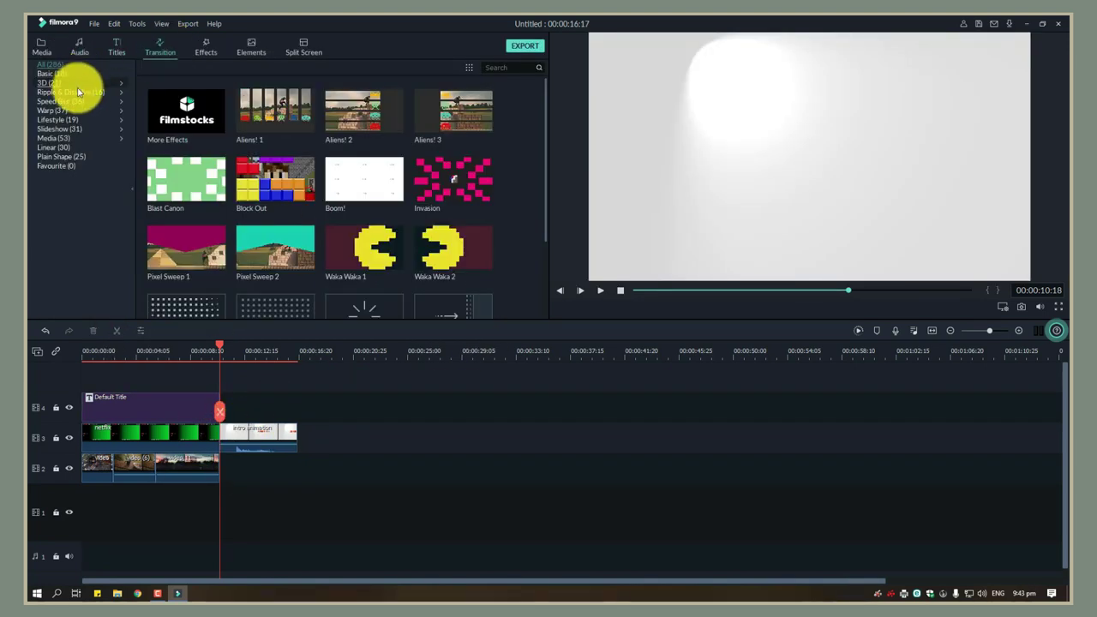
click(51, 74)
drag(296, 128, 217, 439)
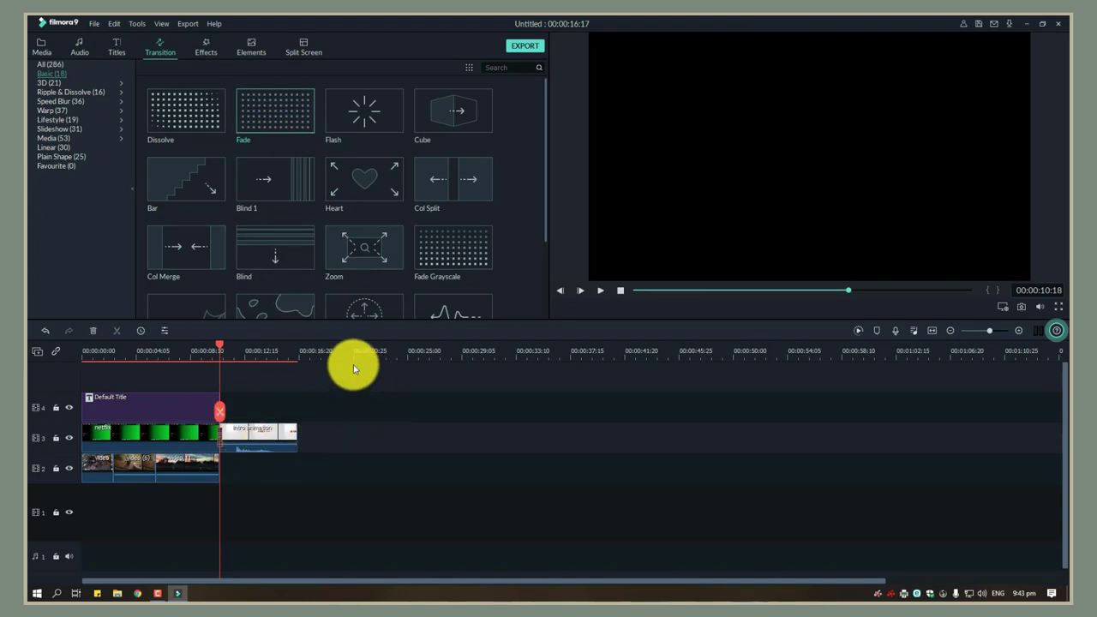
Step: Render the timeline preview and play the finished intro from the beginning
click(859, 333)
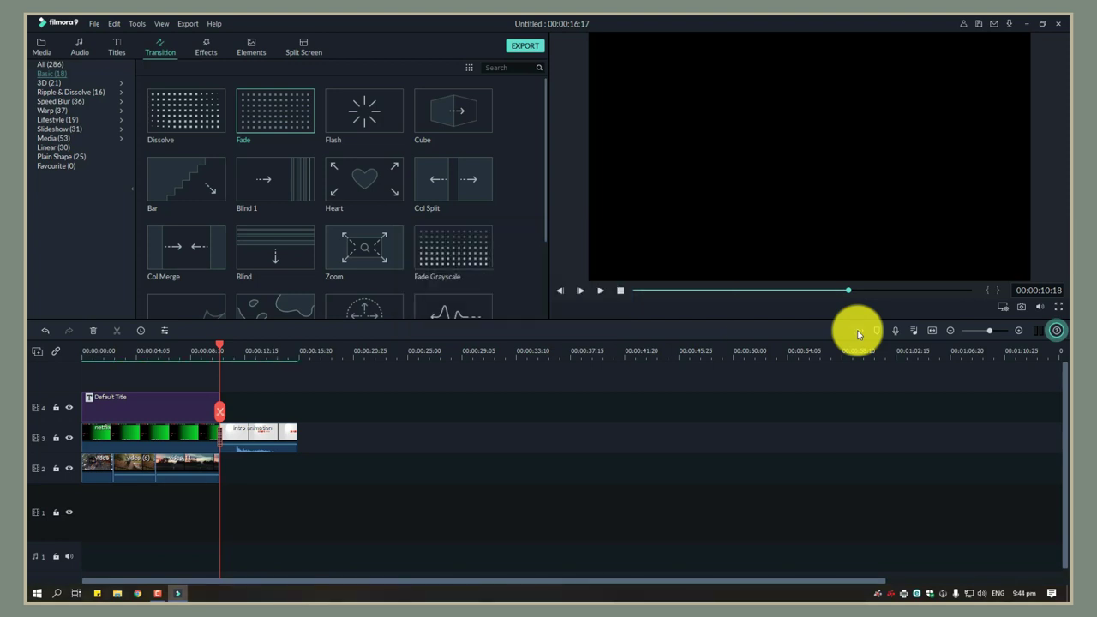
drag(191, 346, 83, 345)
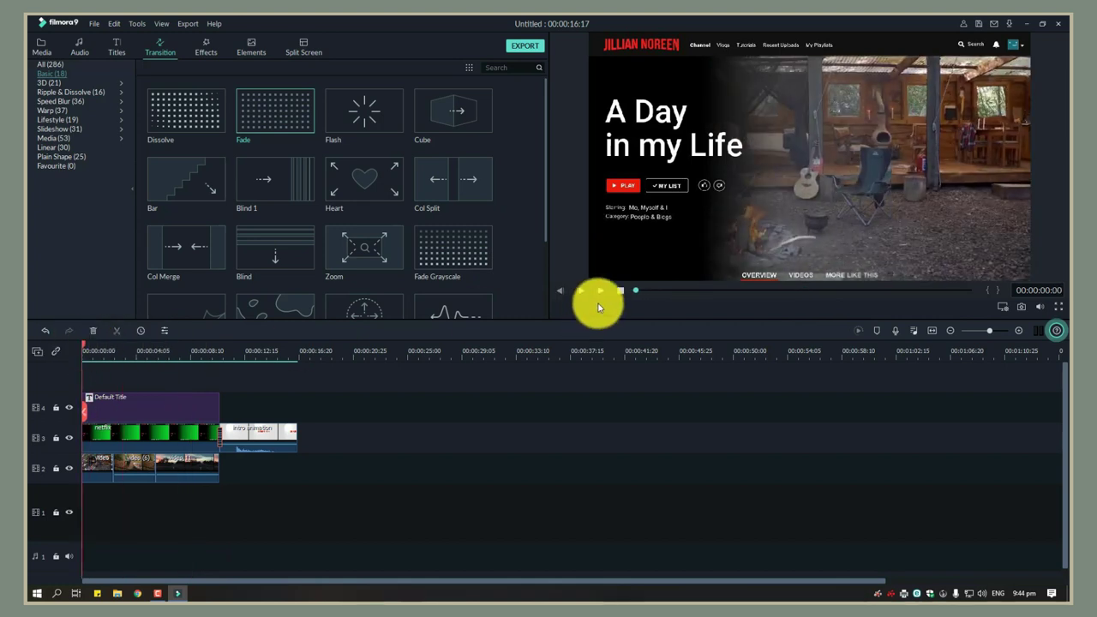
click(600, 291)
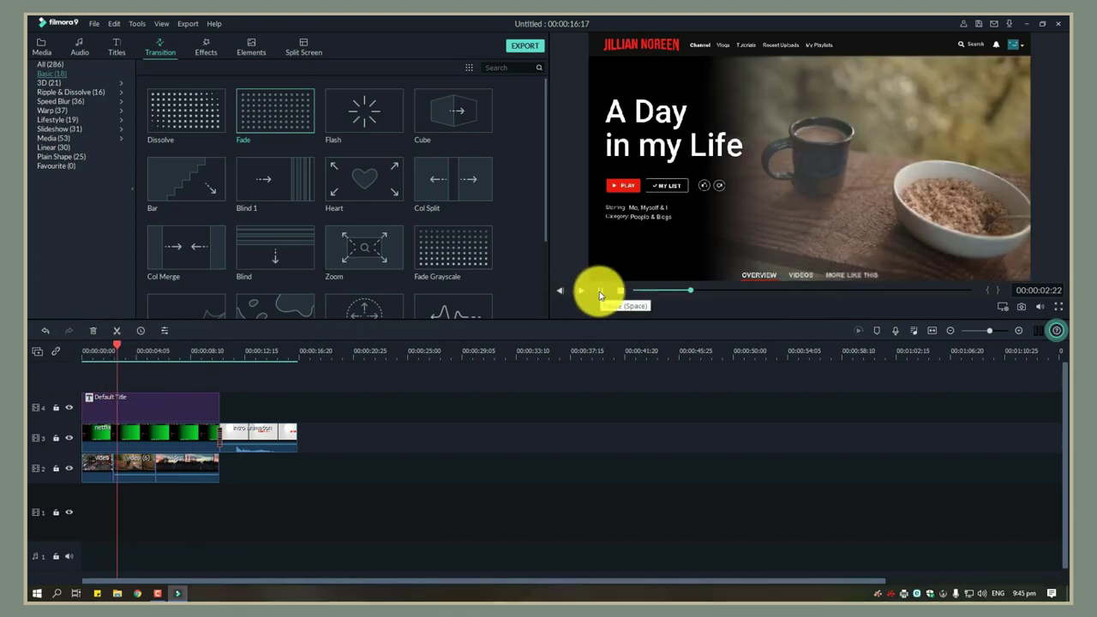